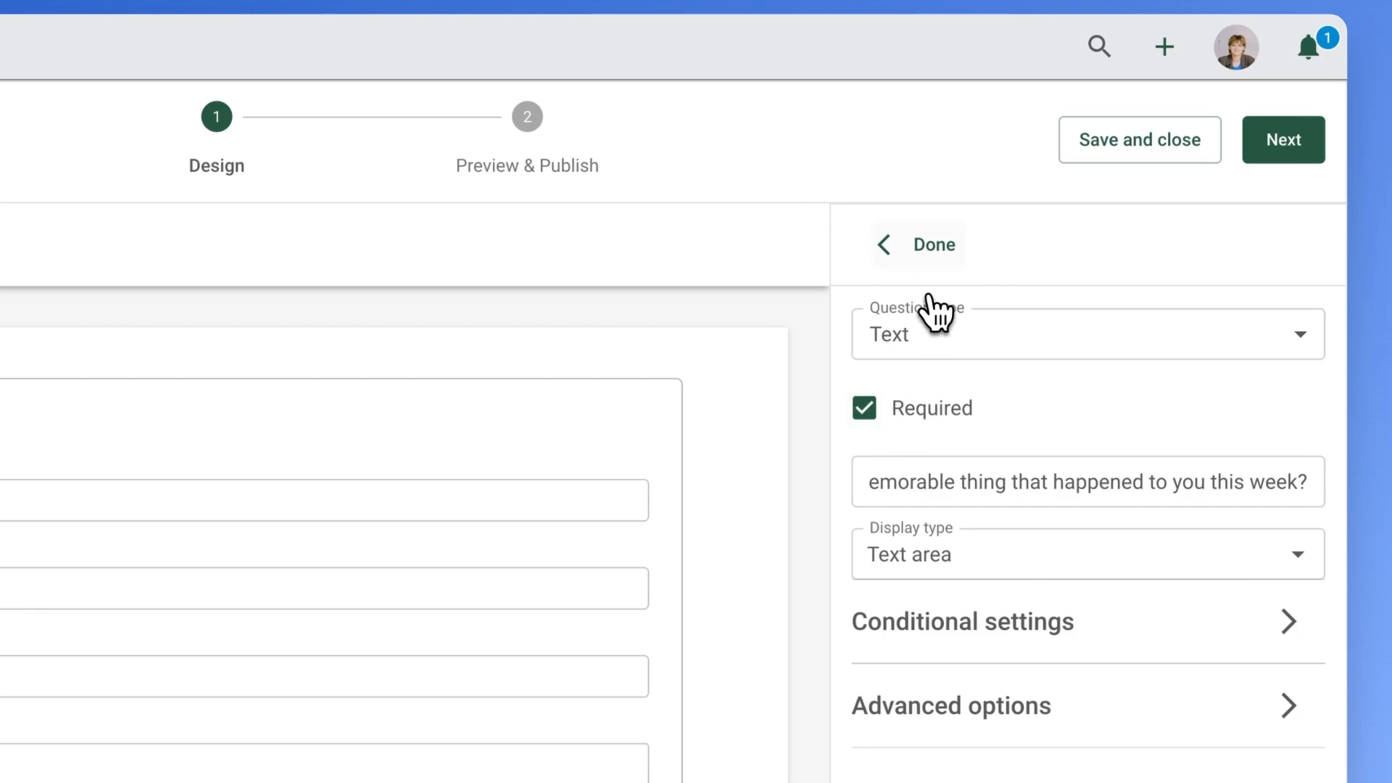
- Finish the text question, add a question block below it, and keep the new question's type as SingleChoice
{"action": "left_click", "coordinate": [934, 246]}
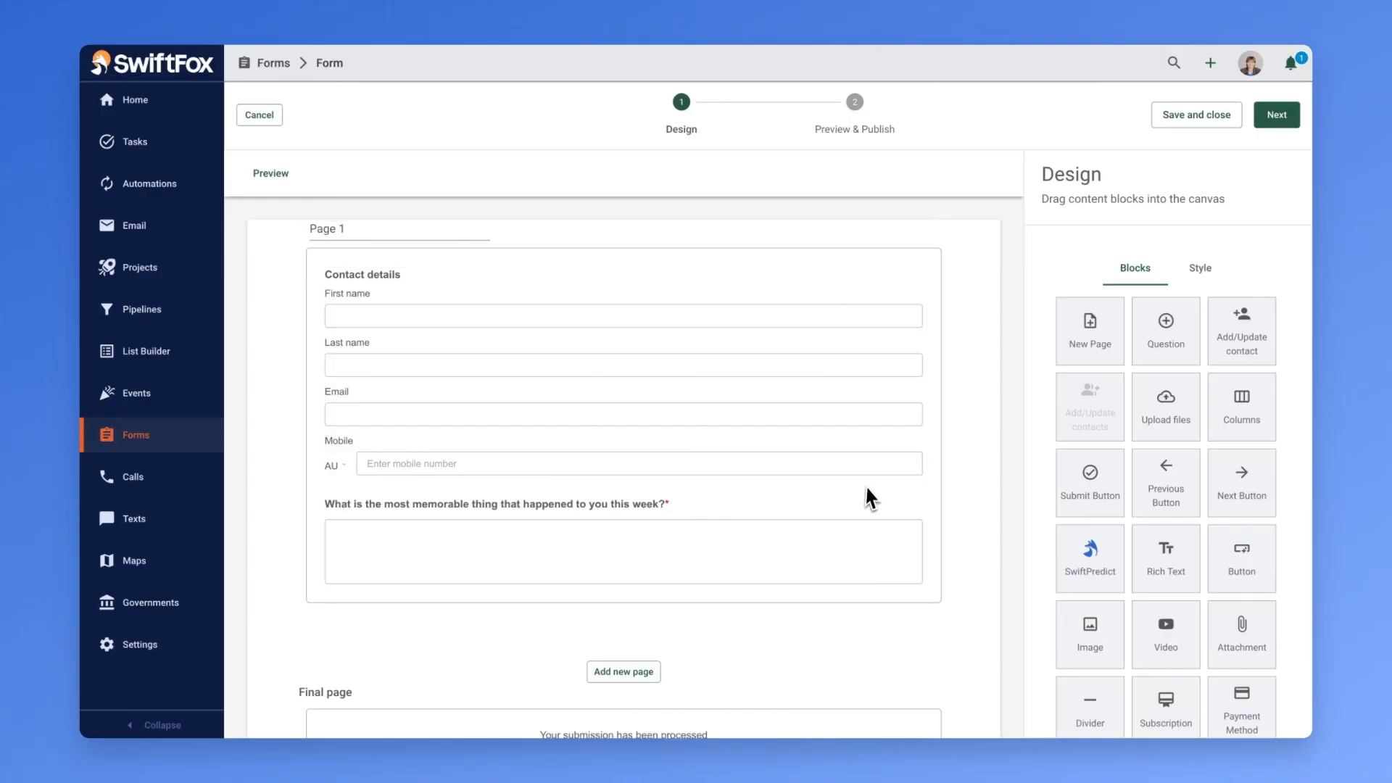
{"action": "left_click_drag", "start_coordinate": [1153, 361], "coordinate": [659, 646]}
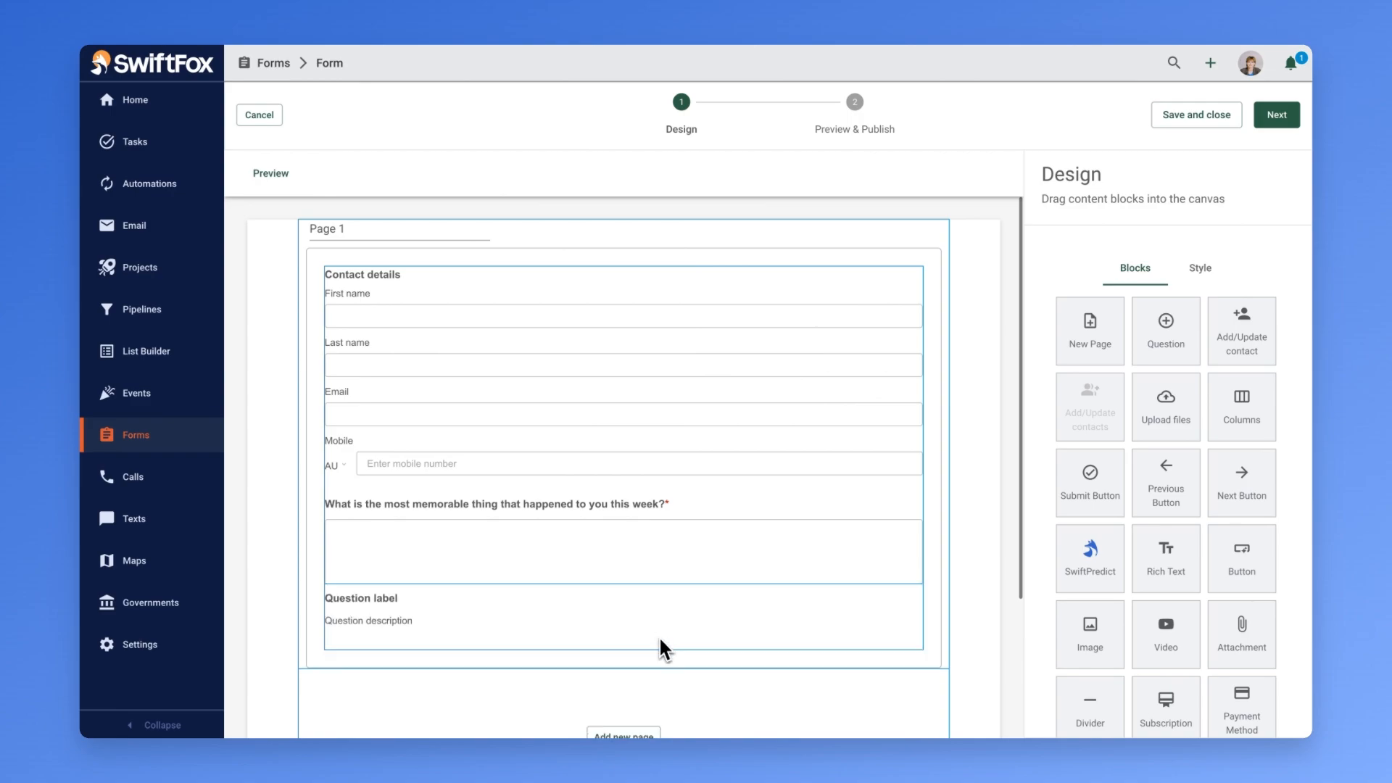
{"action": "left_click", "coordinate": [684, 634]}
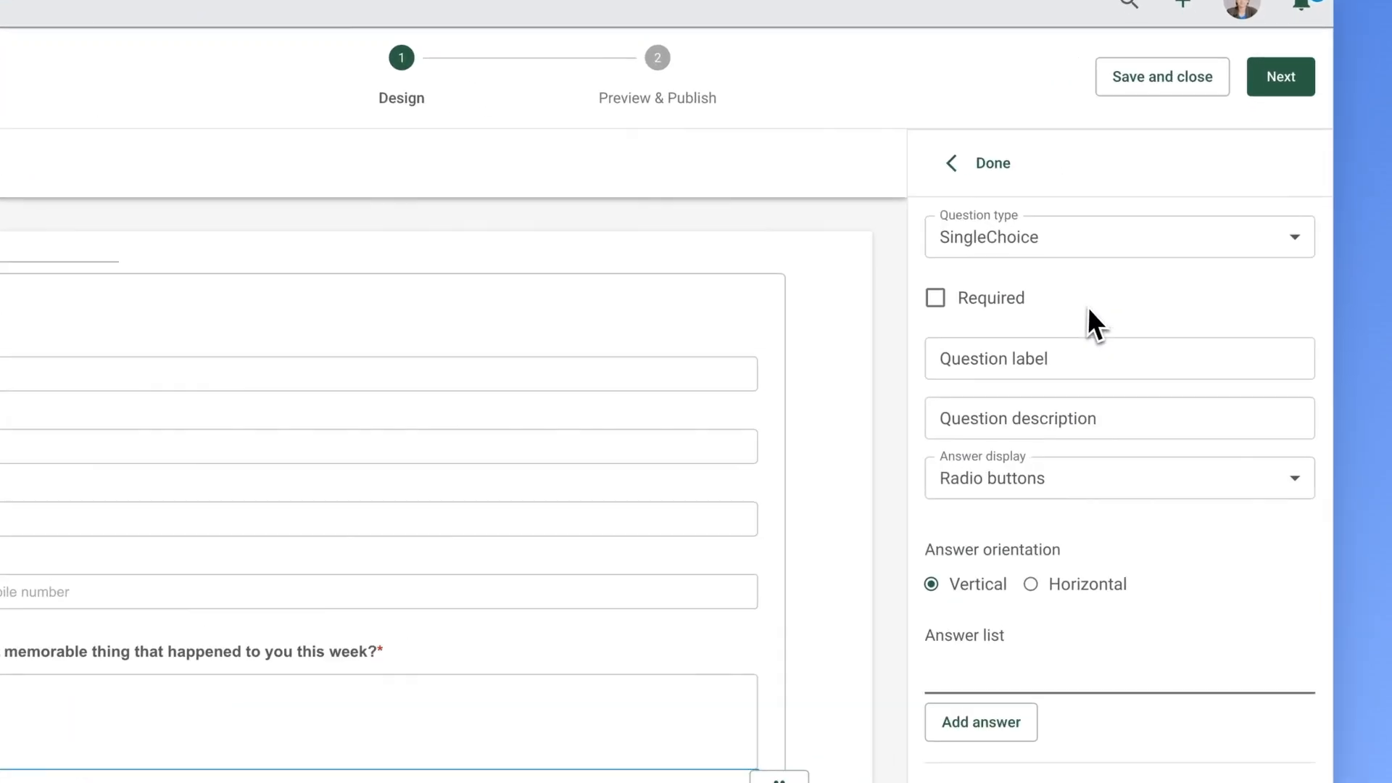
{"action": "left_click", "coordinate": [1160, 232]}
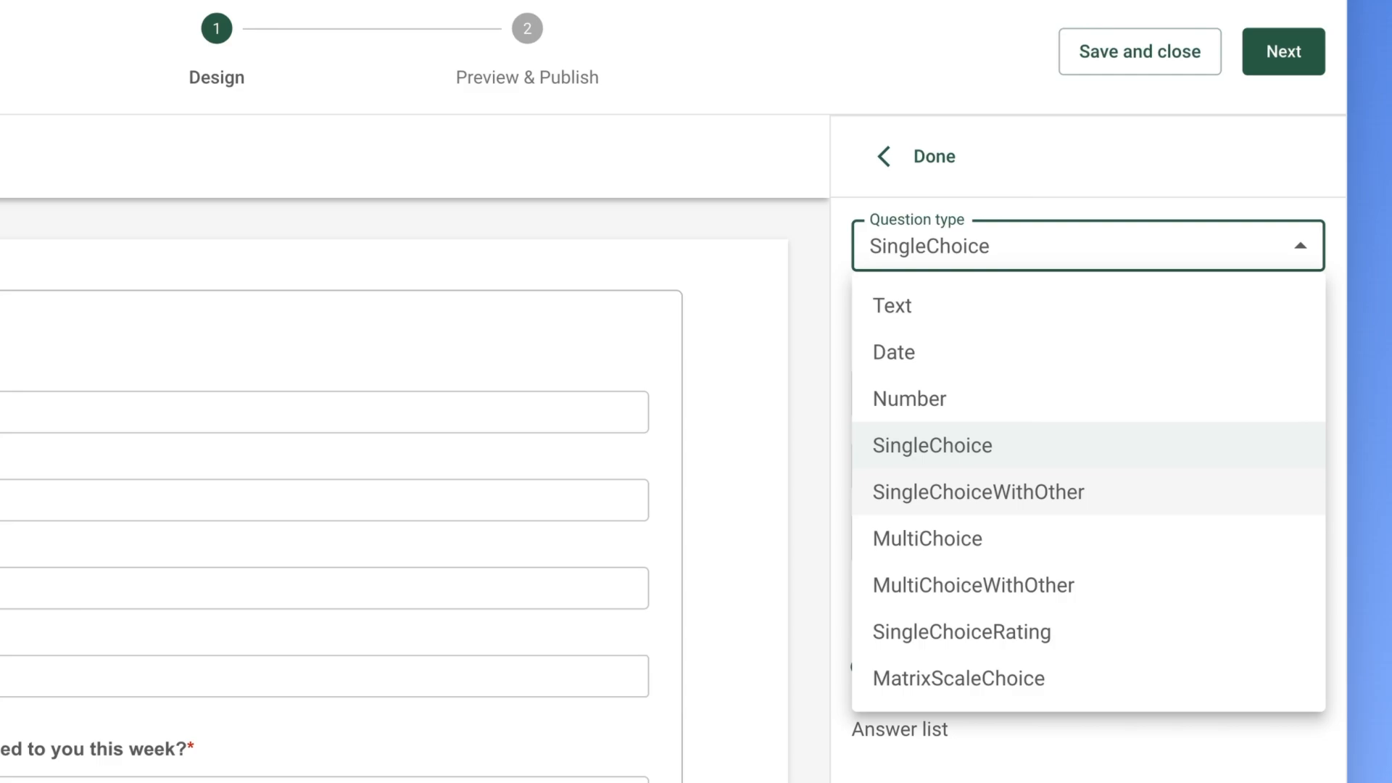
{"action": "left_click", "coordinate": [1028, 461]}
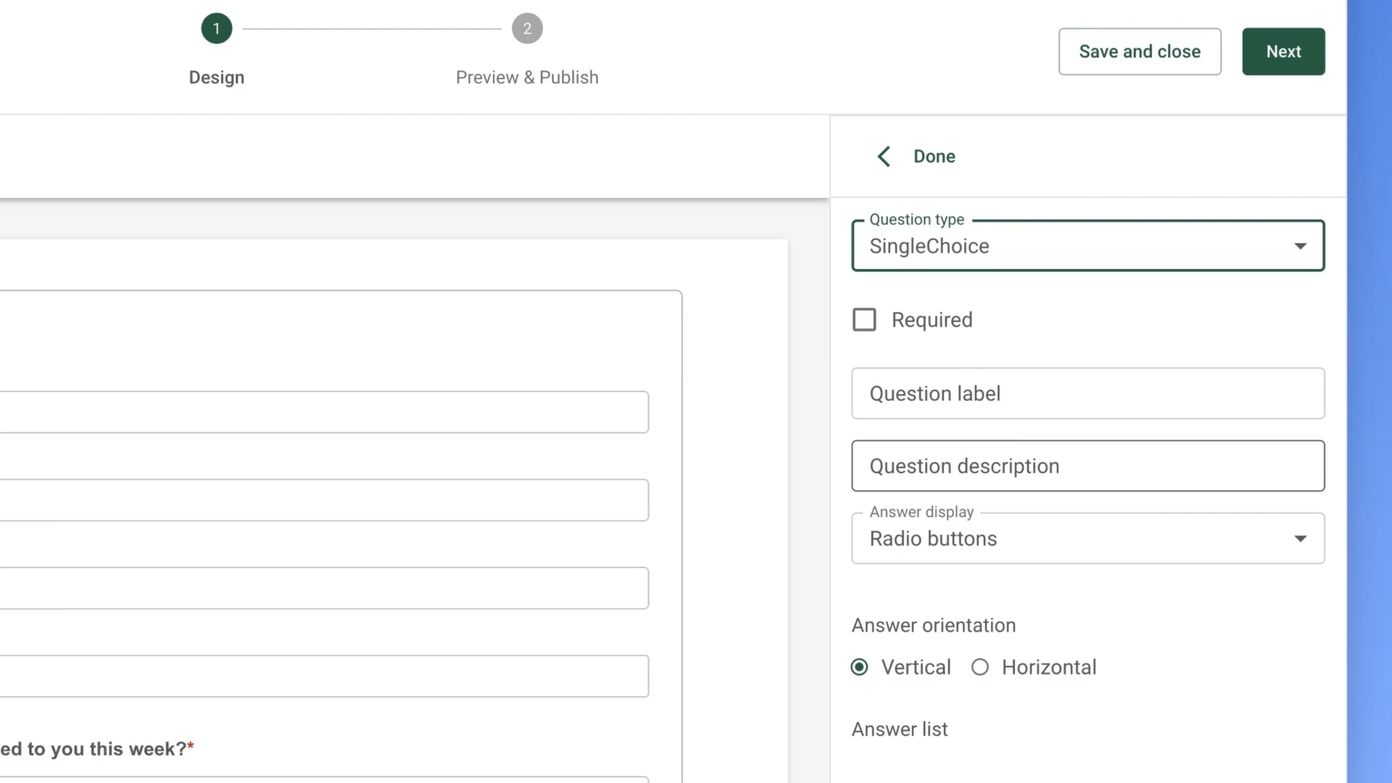
- Label the question "Do you enjoy attending in person events?" with the description "Don't panic just choose the response that fits you best"
{"action": "left_click", "coordinate": [1045, 406]}
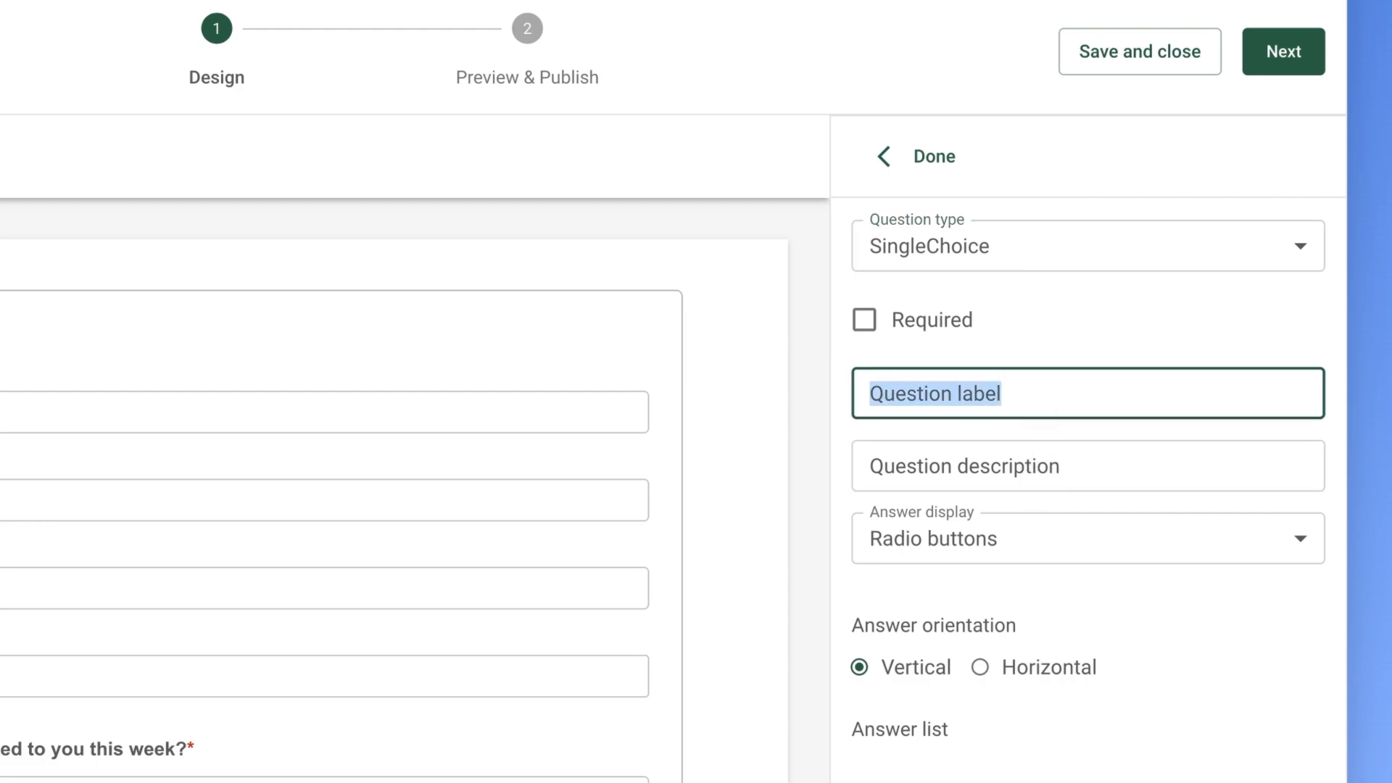
{"action": "type", "text": "Do you enjoy attending in per"}
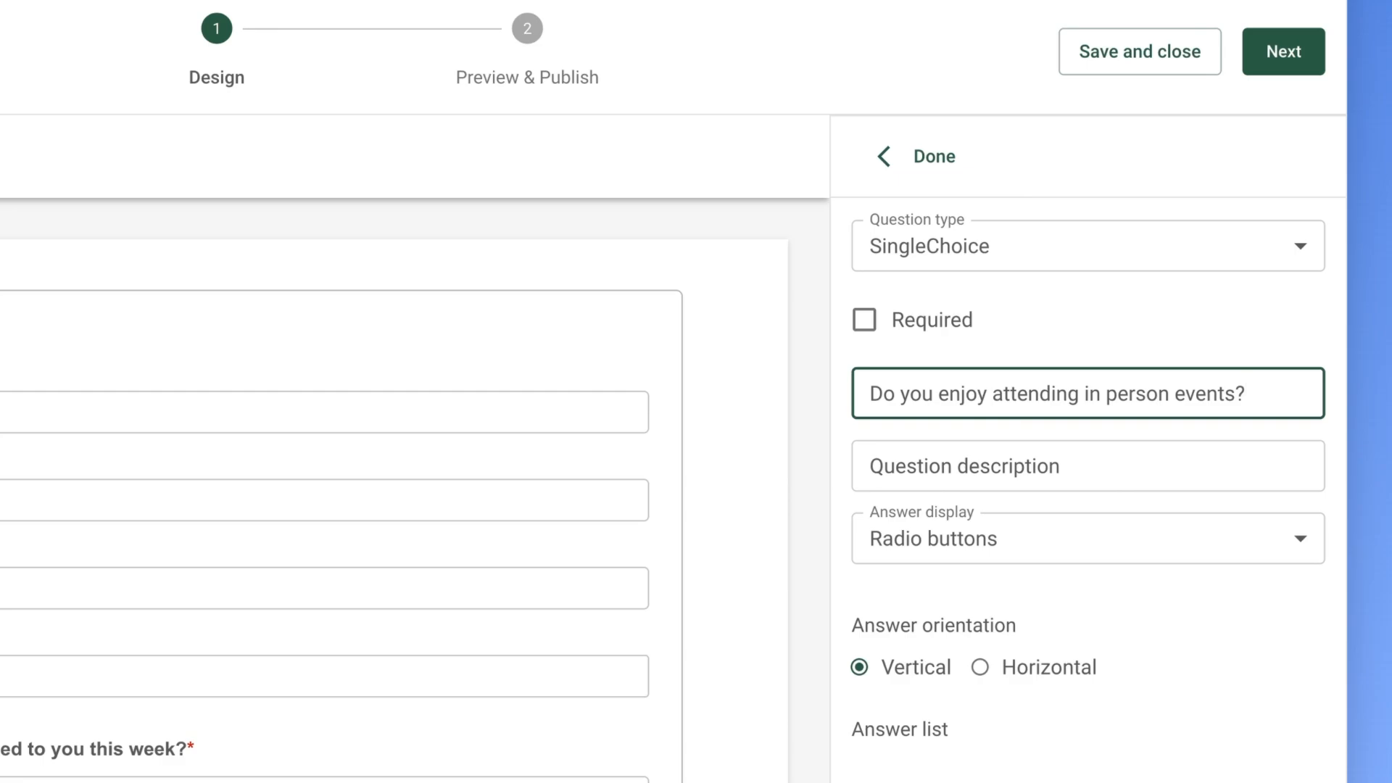
{"action": "left_click", "coordinate": [994, 453]}
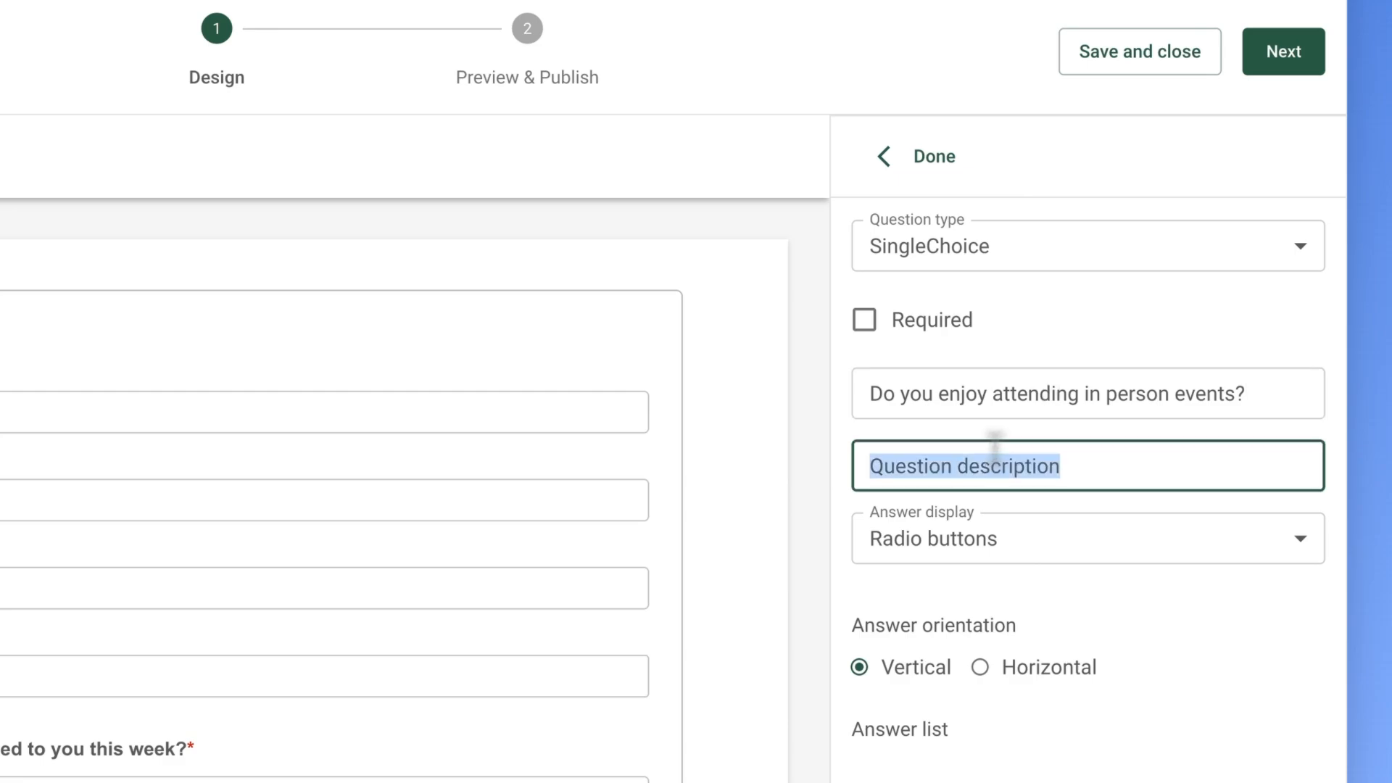
{"action": "type", "text": "Don't panic just choose the respon"}
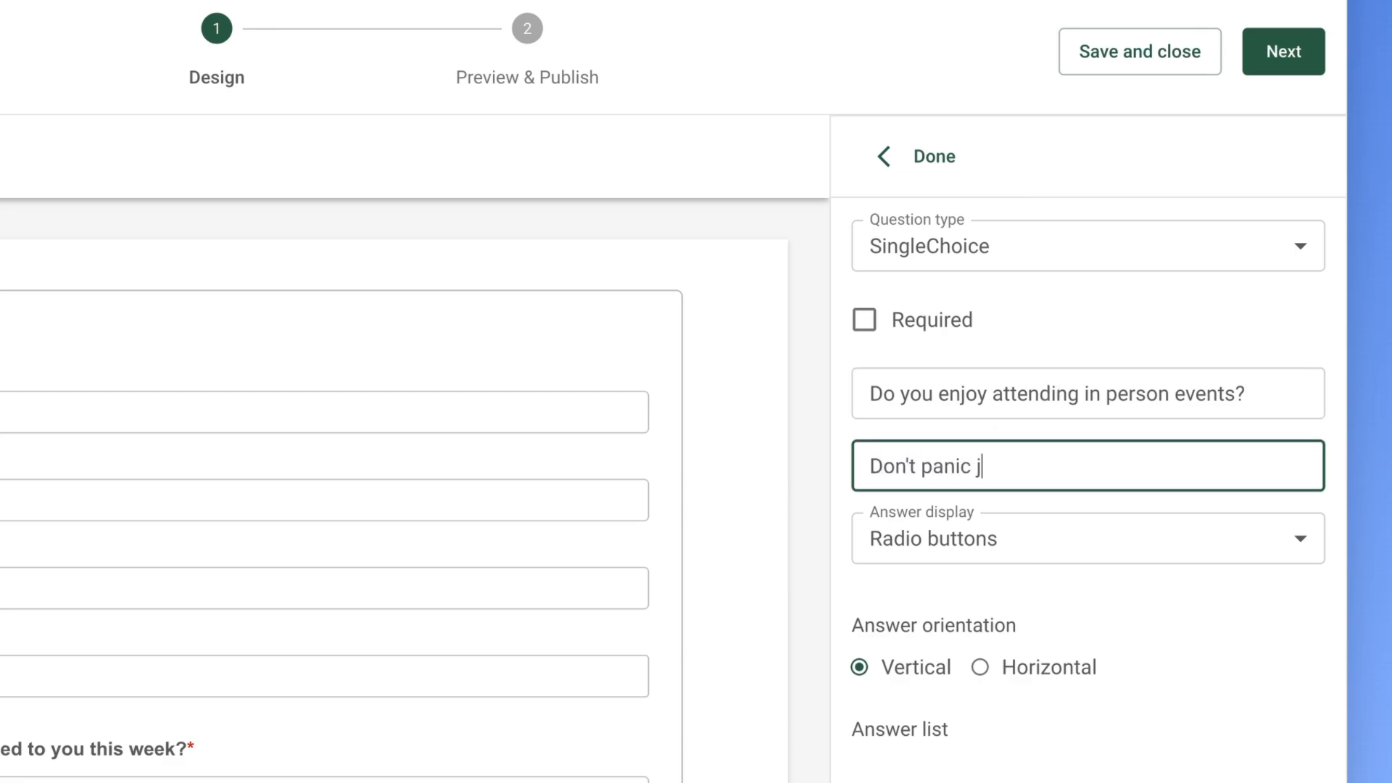
{"action": "type", "text": "se that"}
{"action": "key", "text": "BackSpace"}
{"action": "type", "text": "at fits you best"}
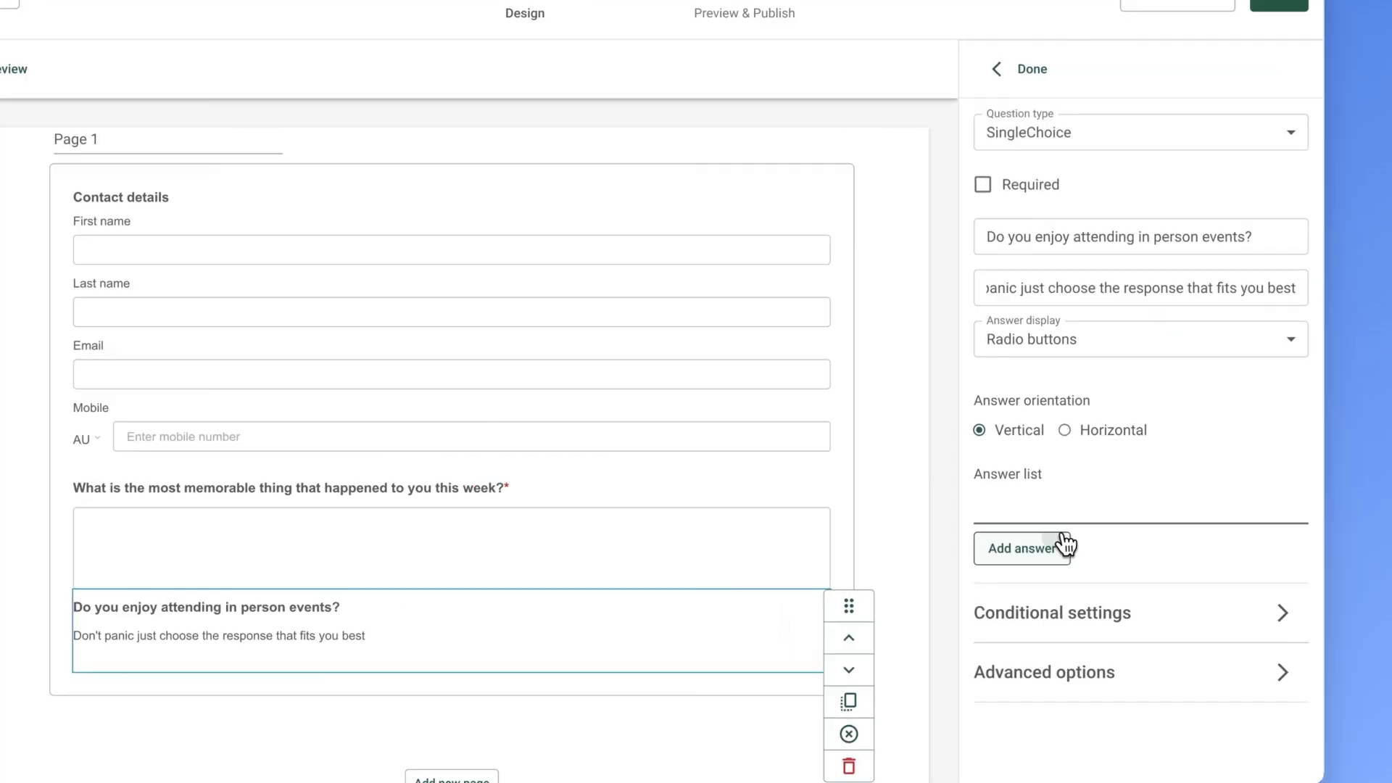
- Add two answers, "Yes" and "No", to the single-choice question
{"action": "left_click", "coordinate": [1088, 552]}
{"action": "left_click", "coordinate": [1112, 514]}
{"action": "type", "text": "Yes"}
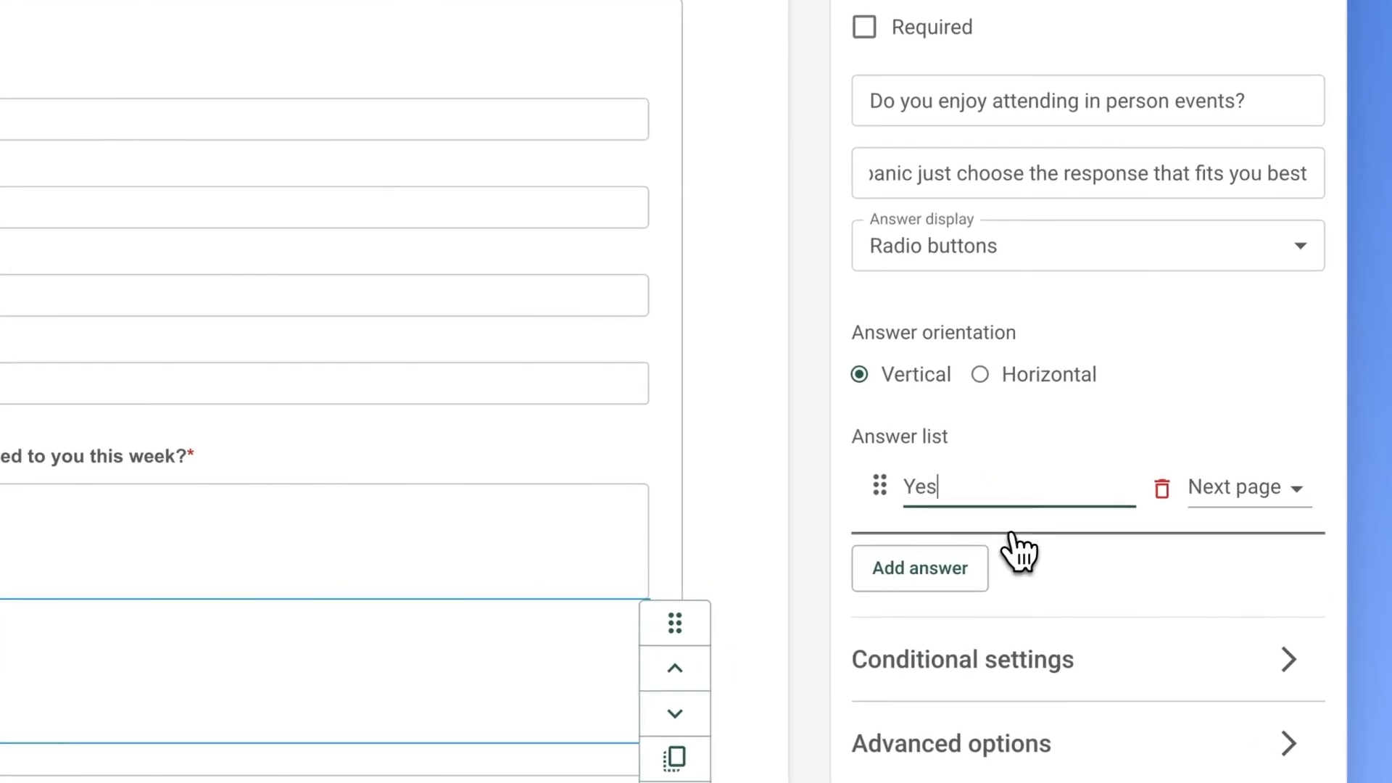
{"action": "left_click", "coordinate": [964, 572]}
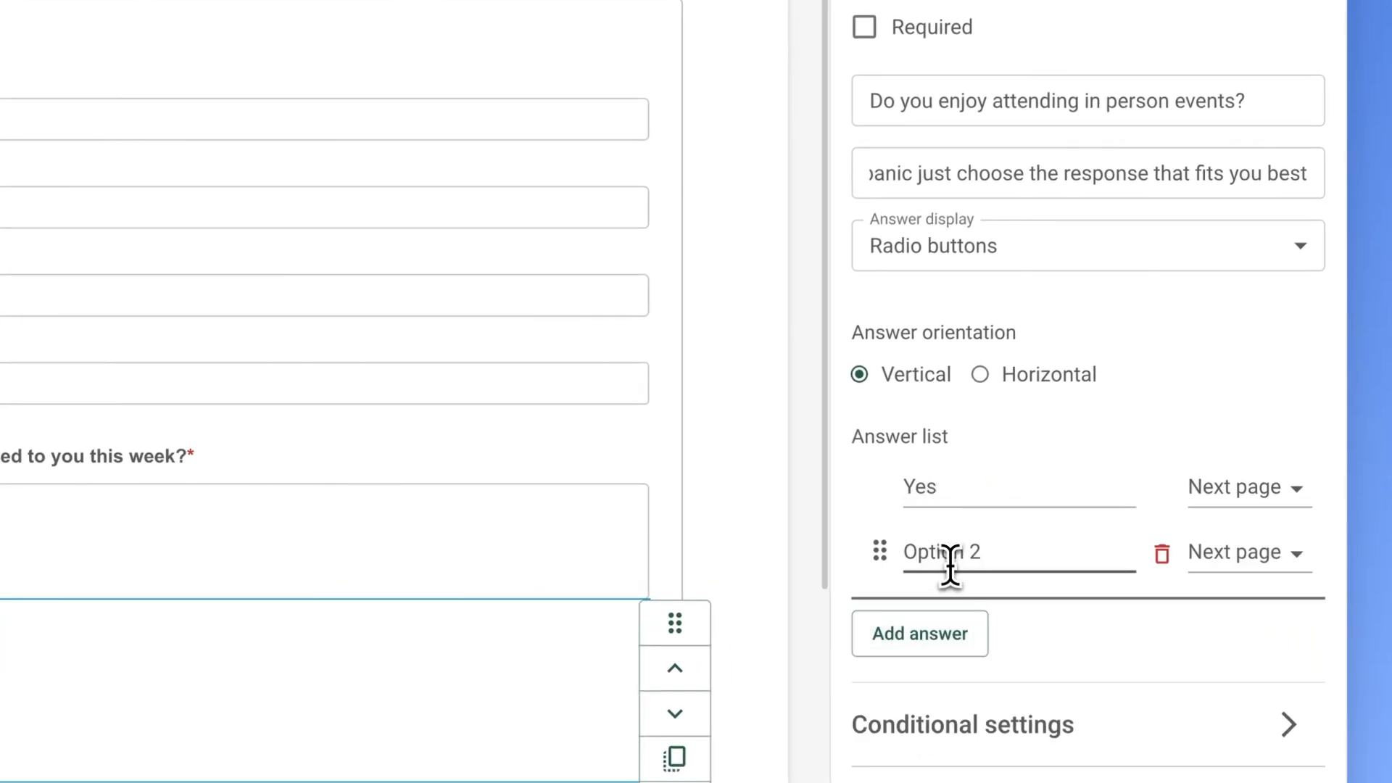
{"action": "triple_click", "coordinate": [955, 559]}
{"action": "type", "text": "n"}
{"action": "key", "text": "BackSpace"}
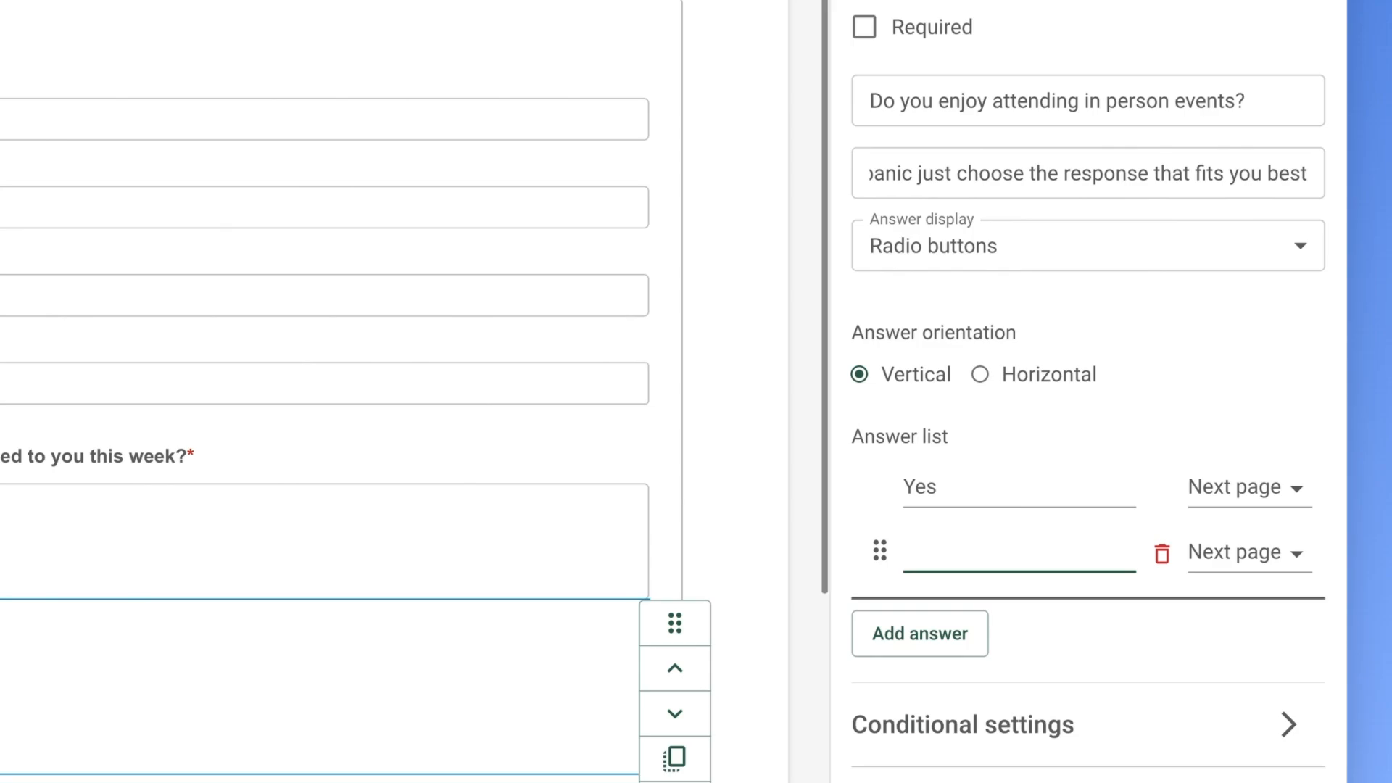
{"action": "type", "text": "No"}
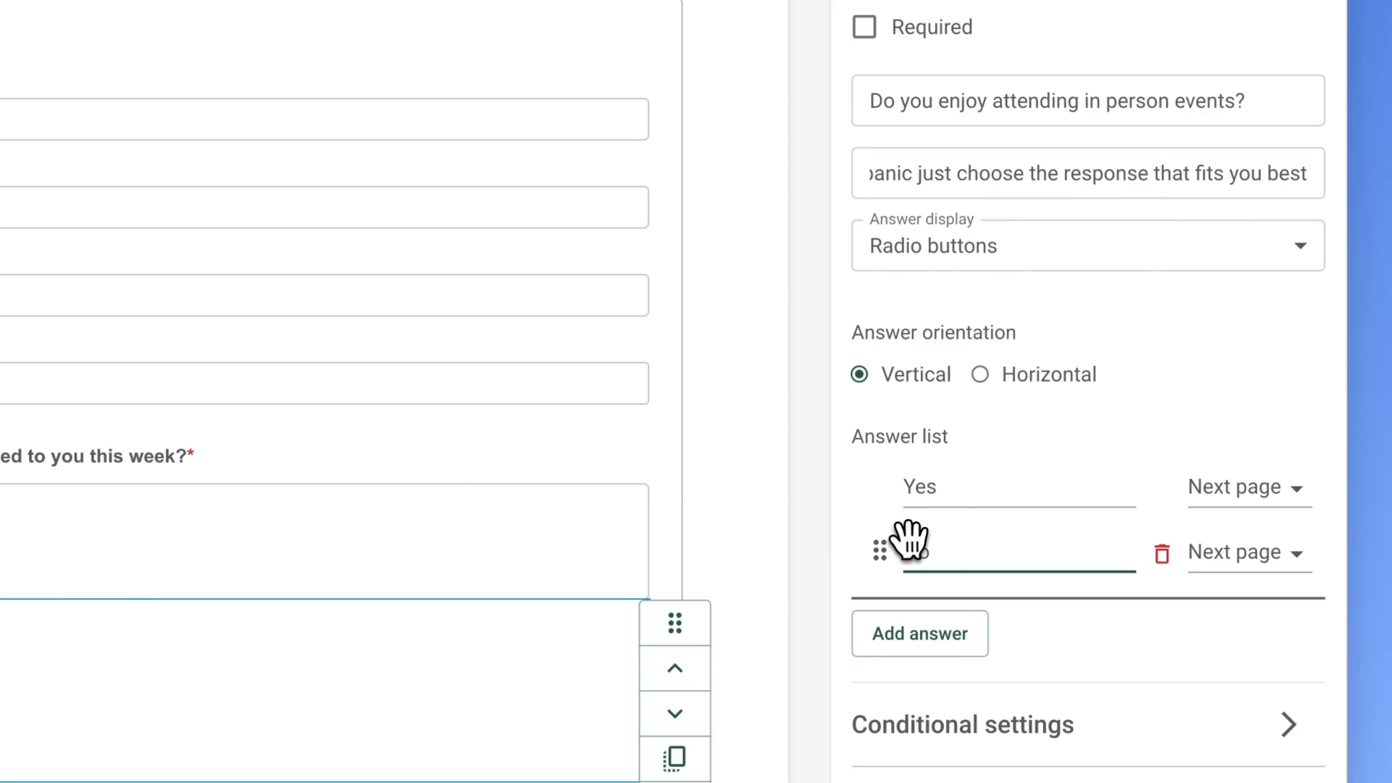
- Move the "No" answer above "Yes", keep the answer display as Radio buttons, and finish editing the question
{"action": "left_click_drag", "start_coordinate": [907, 540], "coordinate": [895, 470]}
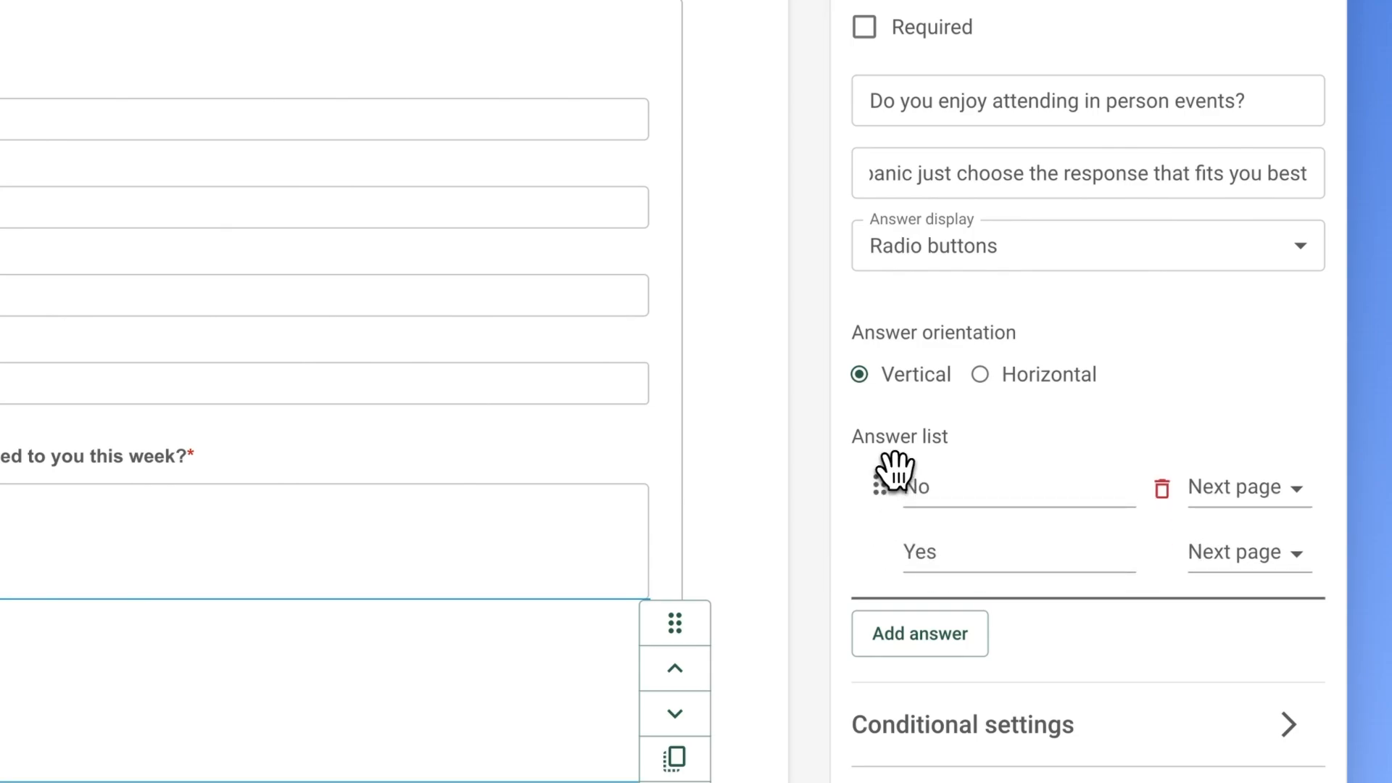
{"action": "mouse_move", "coordinate": [1139, 552]}
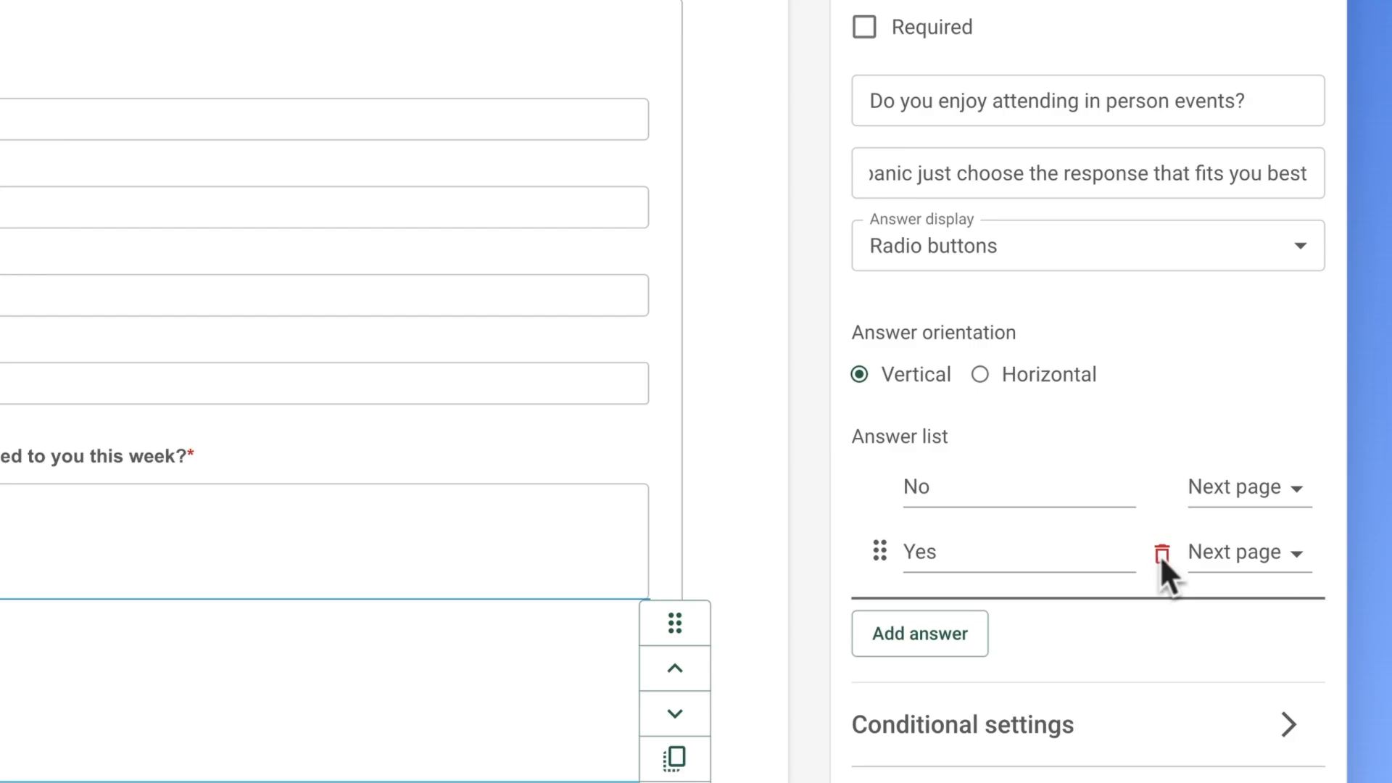
{"action": "left_click", "coordinate": [986, 263]}
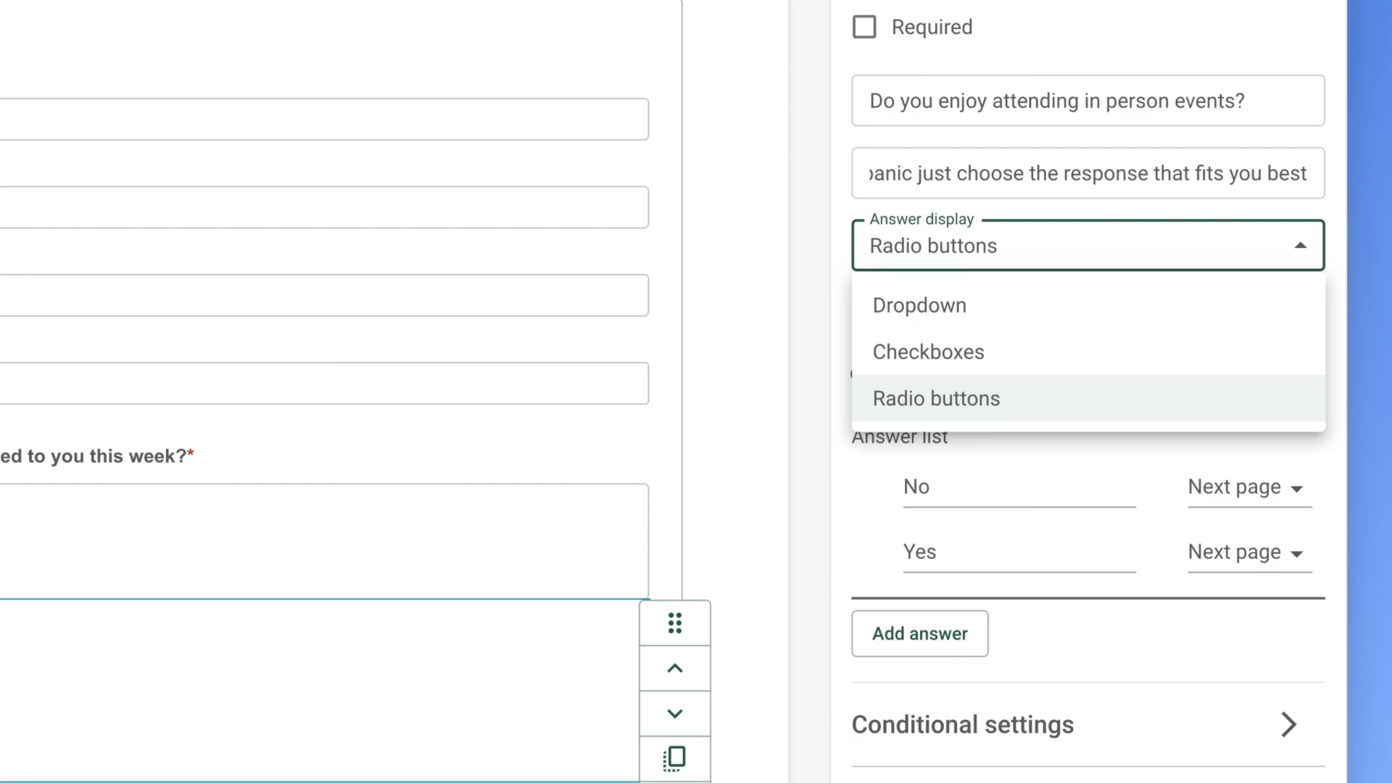
{"action": "left_click", "coordinate": [983, 258]}
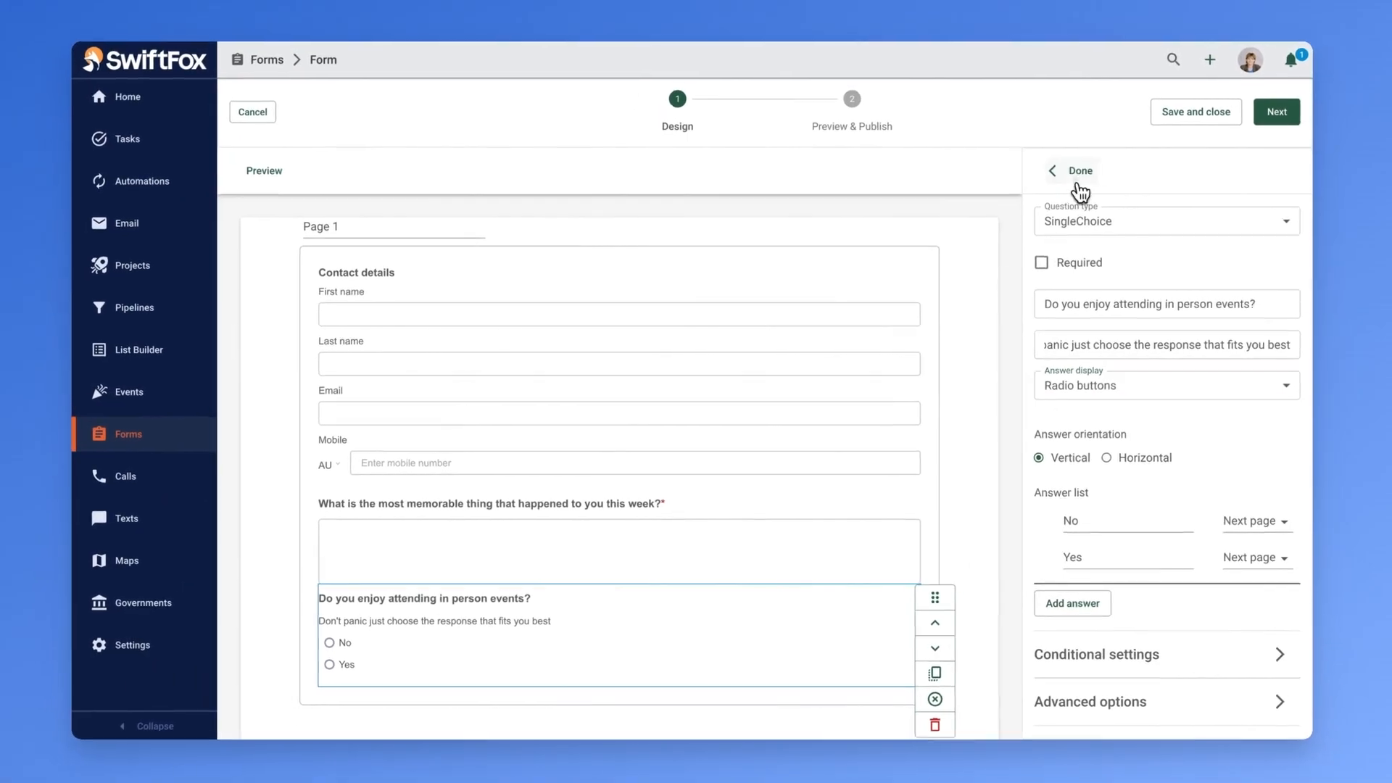
{"action": "left_click", "coordinate": [1079, 185]}
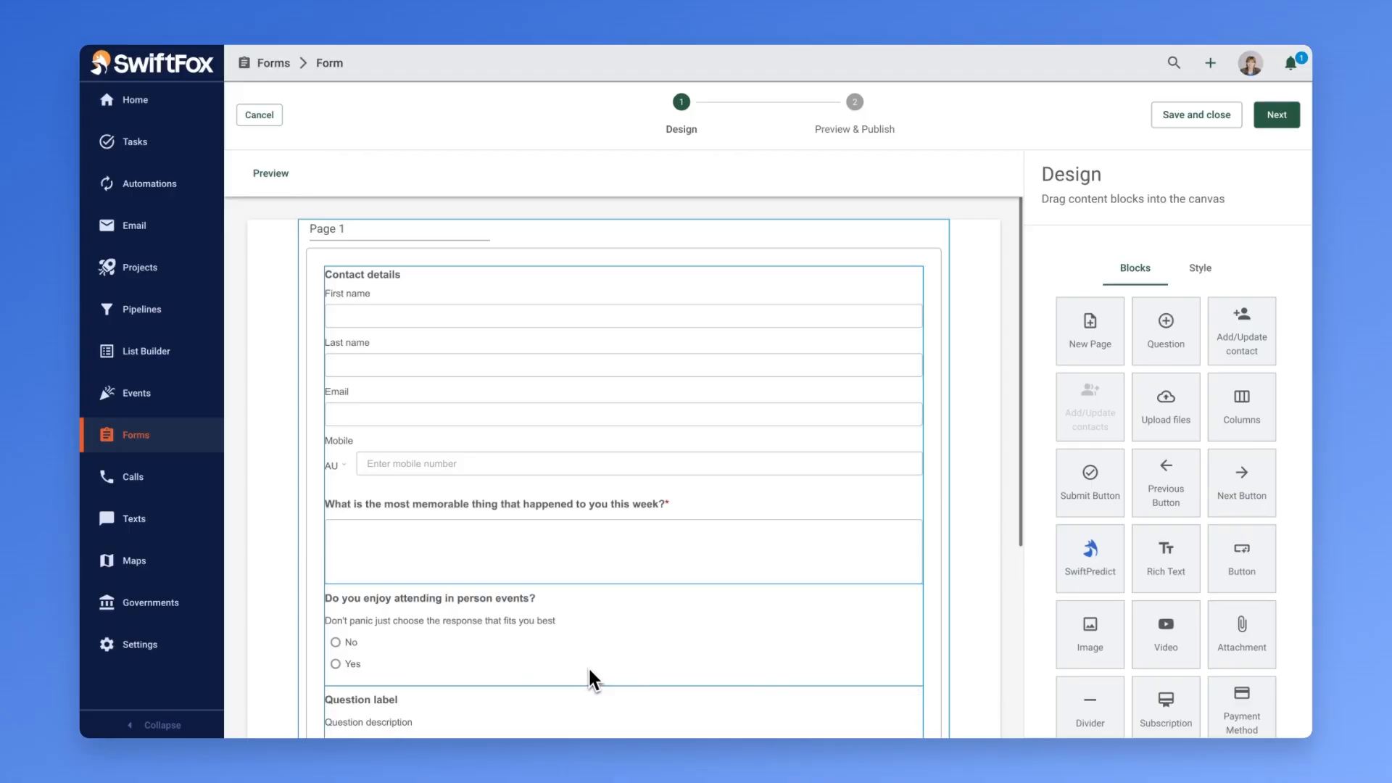
- Open the new unlabelled question below the in-person events question and set its type to MultiChoice
{"action": "scroll", "coordinate": [588, 663], "scroll_direction": "down", "scroll_amount": 2}
{"action": "left_click", "coordinate": [642, 582]}
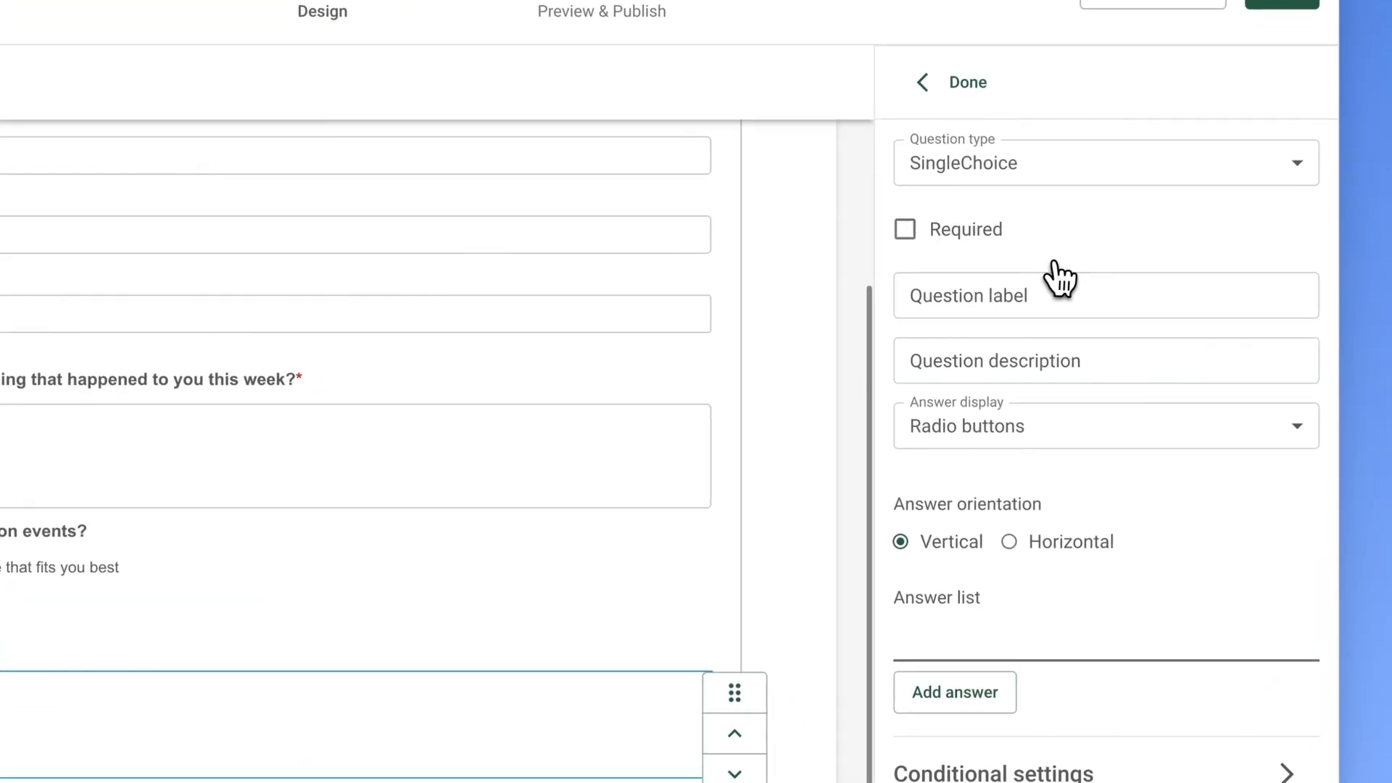
{"action": "left_click", "coordinate": [1152, 228]}
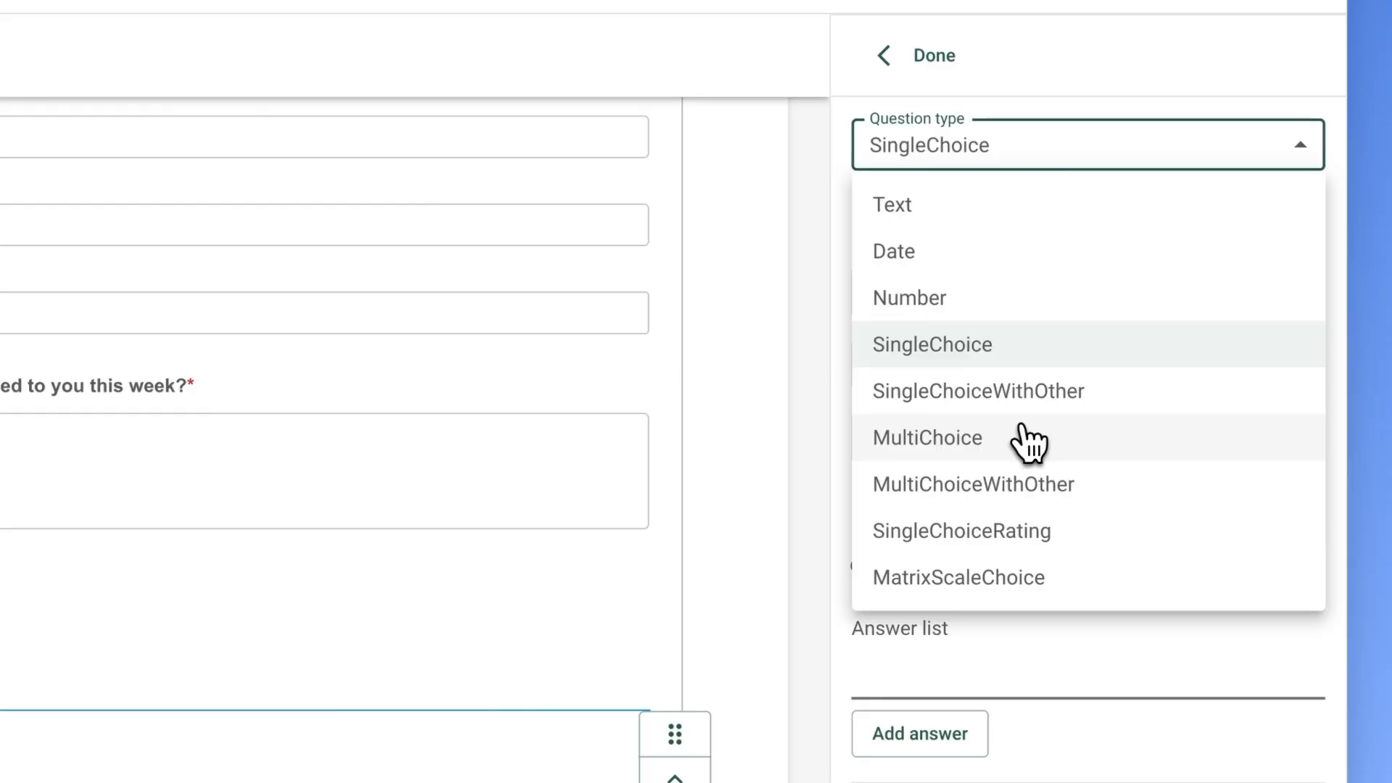
{"action": "left_click", "coordinate": [1033, 438]}
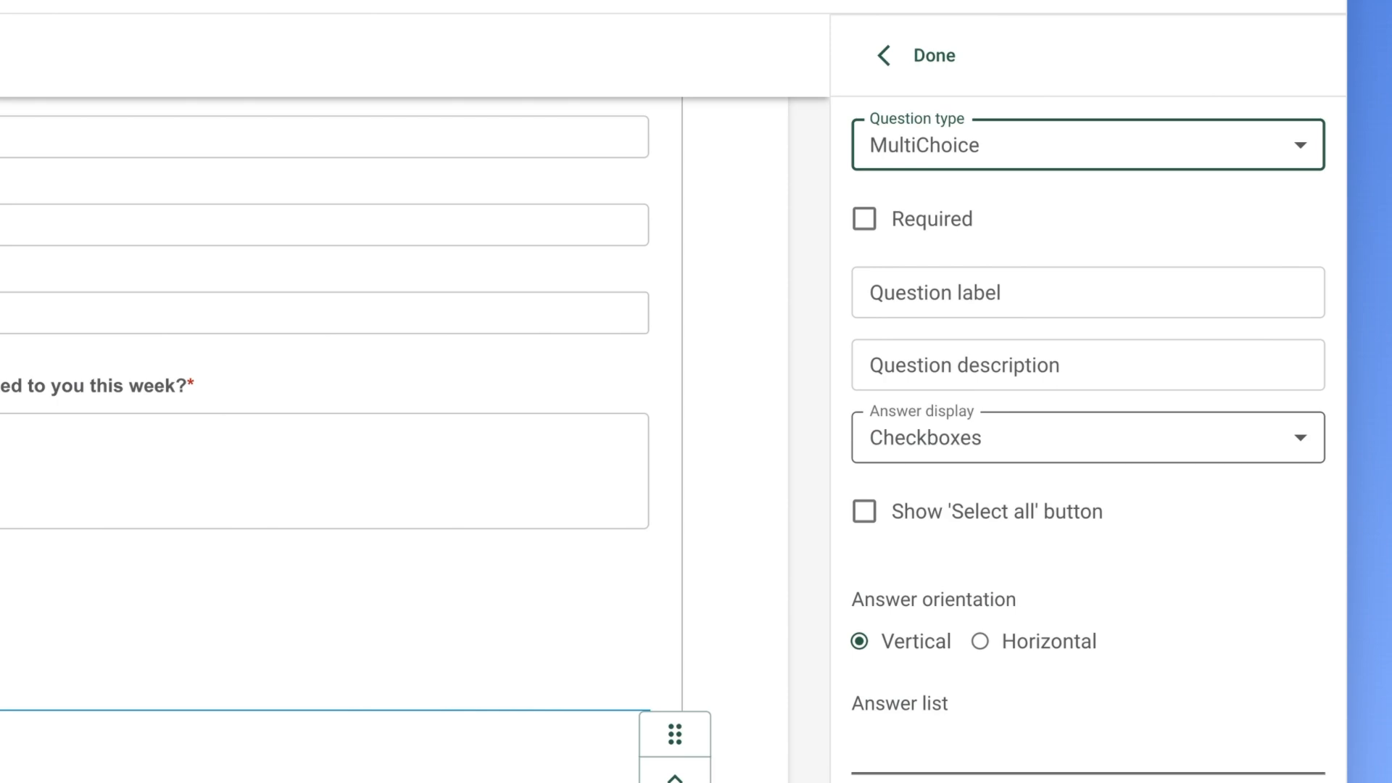
- Label the question "Where do you like to go to inperson events?" with the description "Select all that apply"
{"action": "left_click", "coordinate": [1044, 294]}
{"action": "type", "text": "Where do you like to go to inperson events?"}
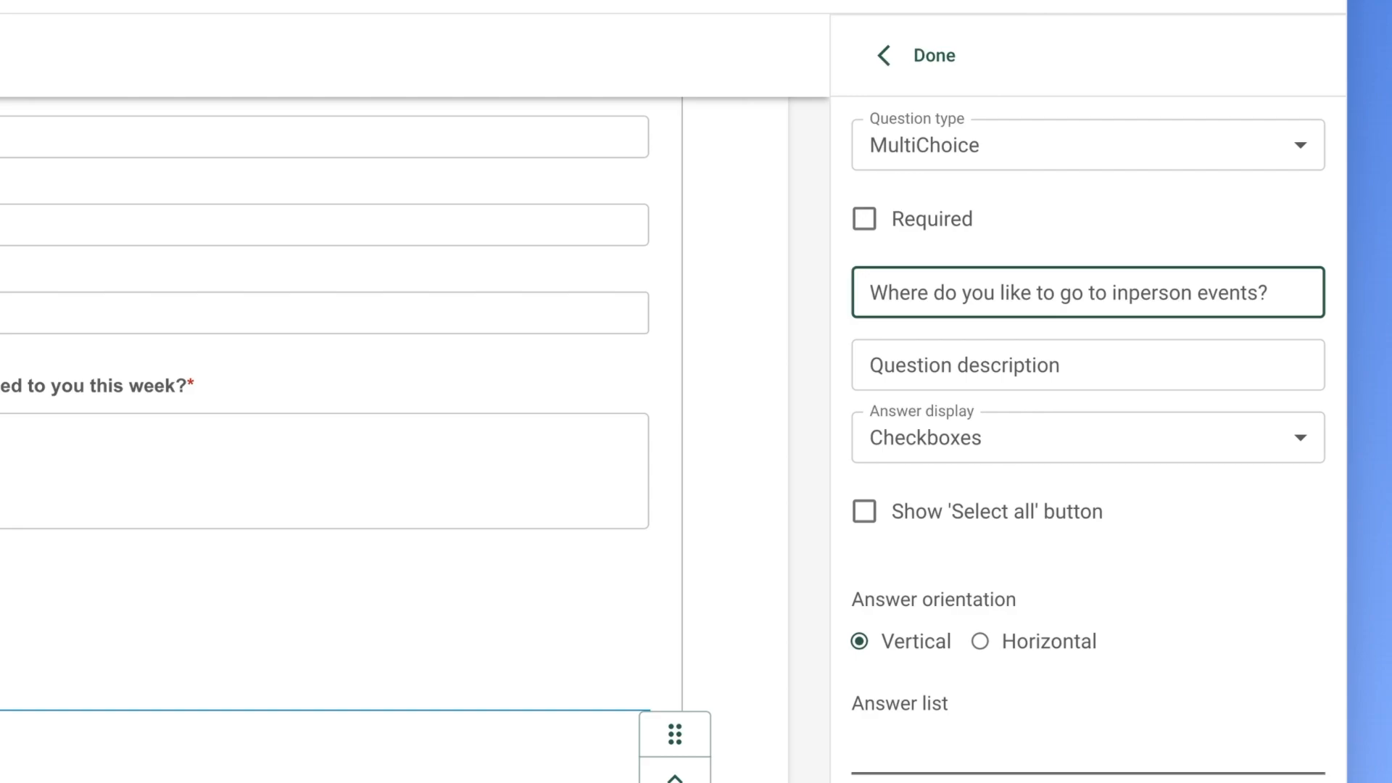
{"action": "left_click", "coordinate": [972, 357]}
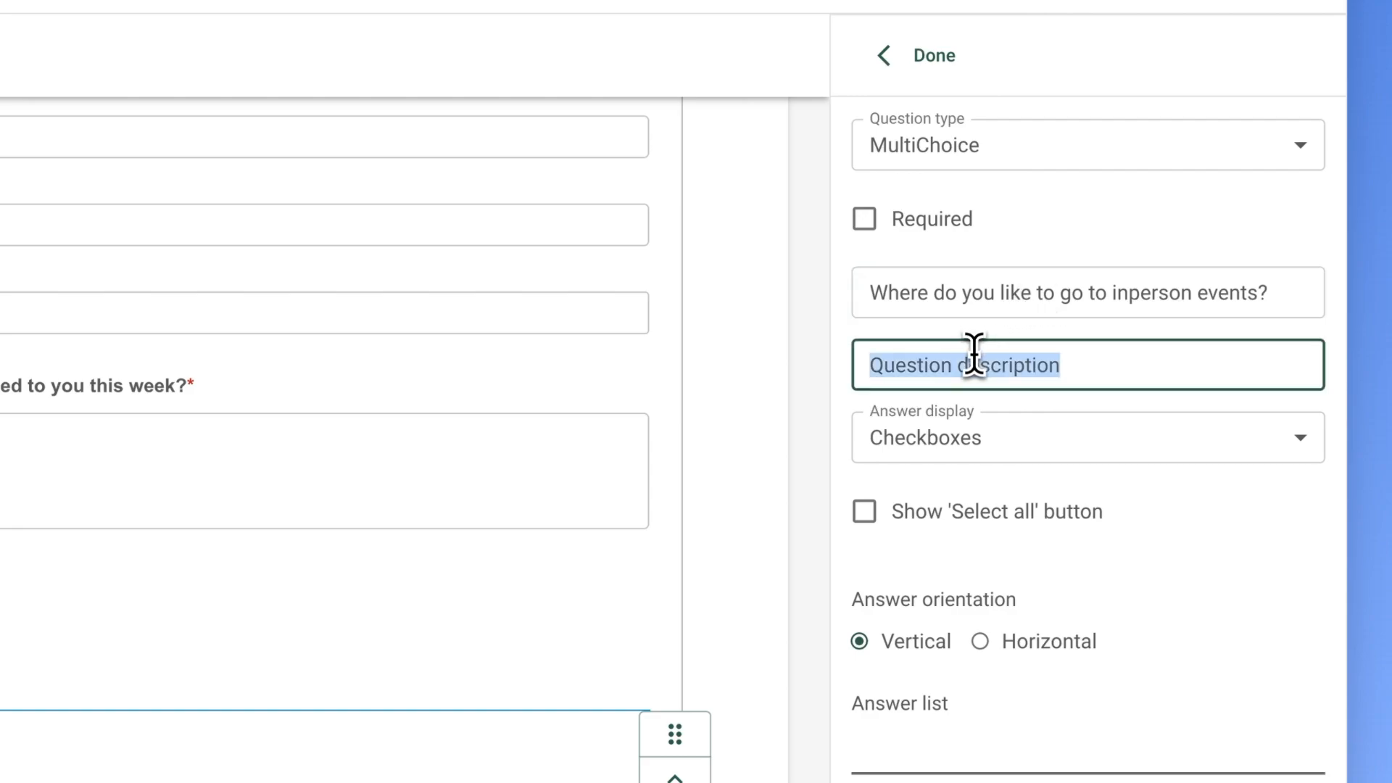
{"action": "type", "text": "Select all that apply"}
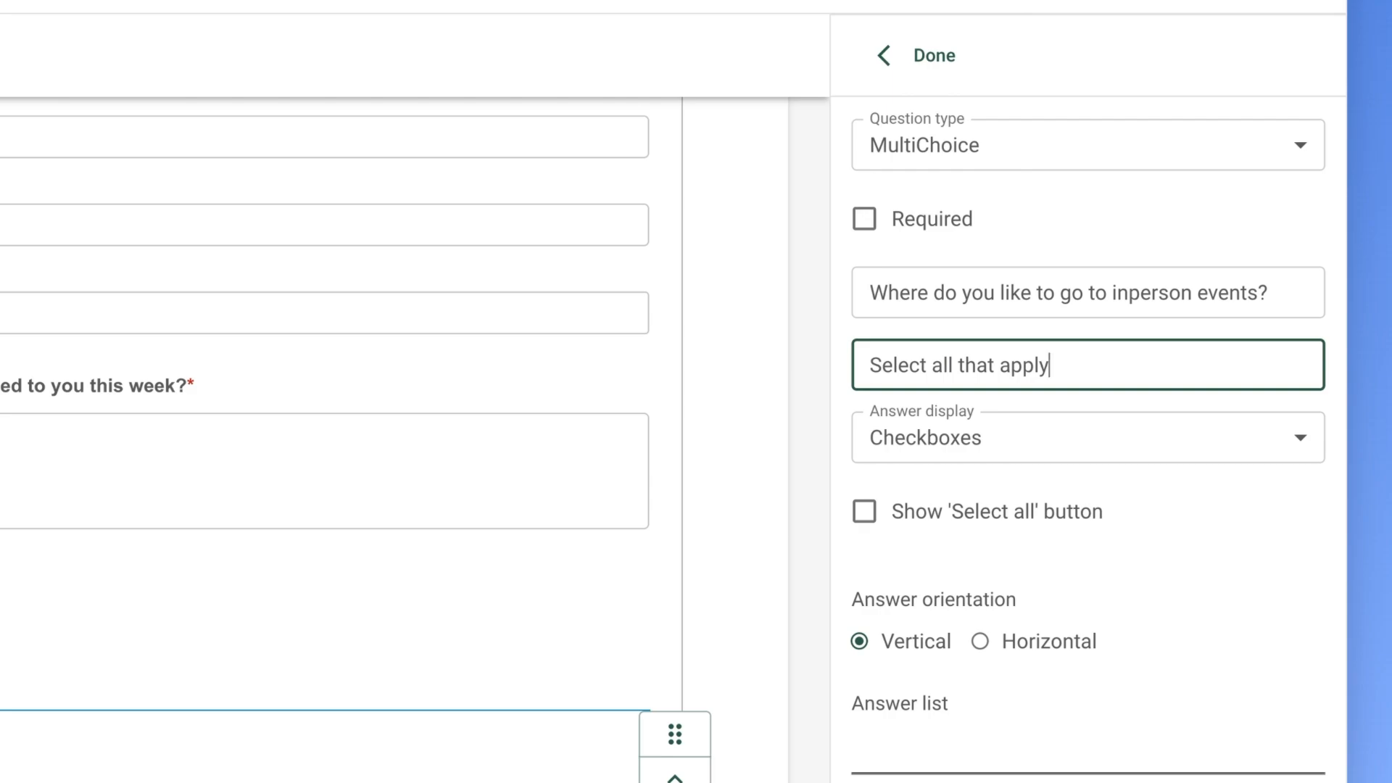
{"action": "left_click", "coordinate": [1093, 540]}
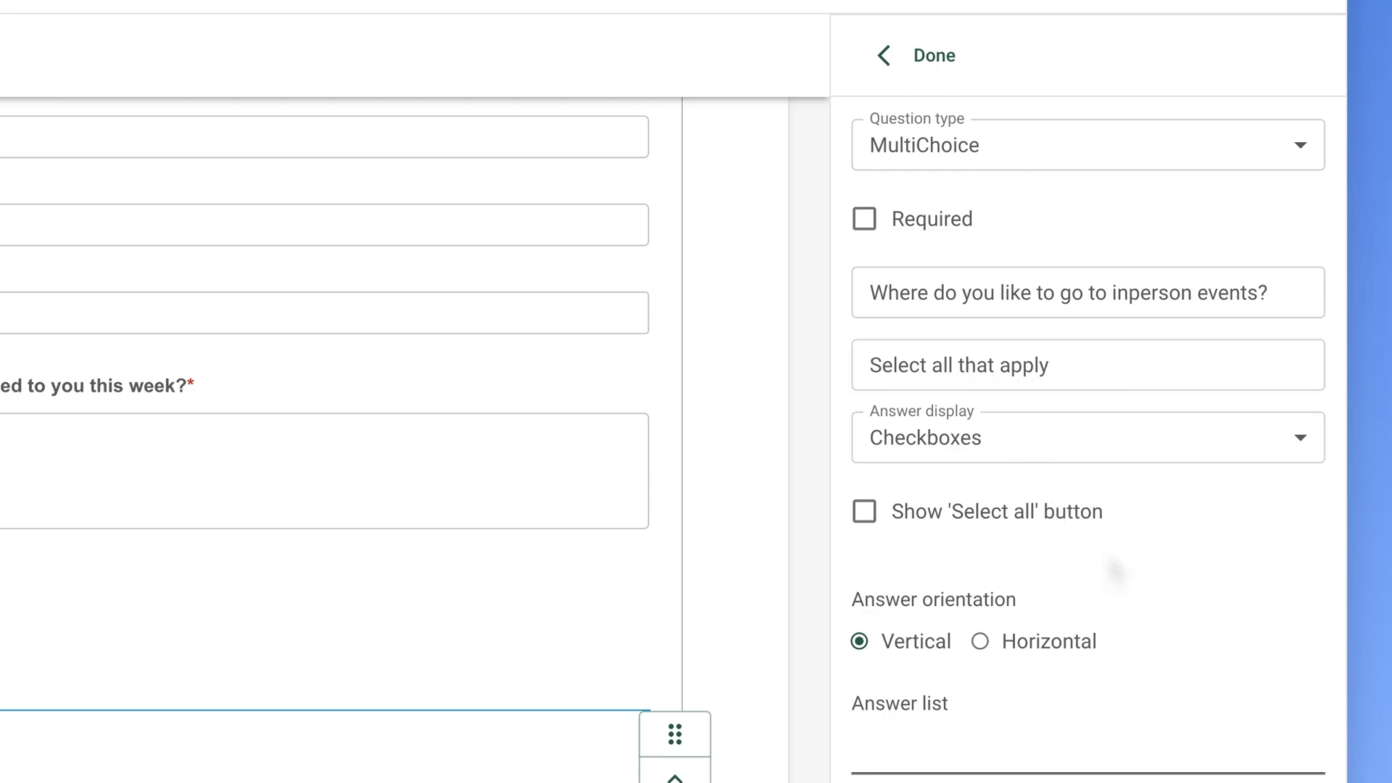
- Add the answers "In the city", "Live music", "Friends house" and "Somewhere with good parking" to the multi-choice question
{"action": "scroll", "coordinate": [1084, 569], "scroll_direction": "down", "scroll_amount": 4}
{"action": "left_click", "coordinate": [939, 537]}
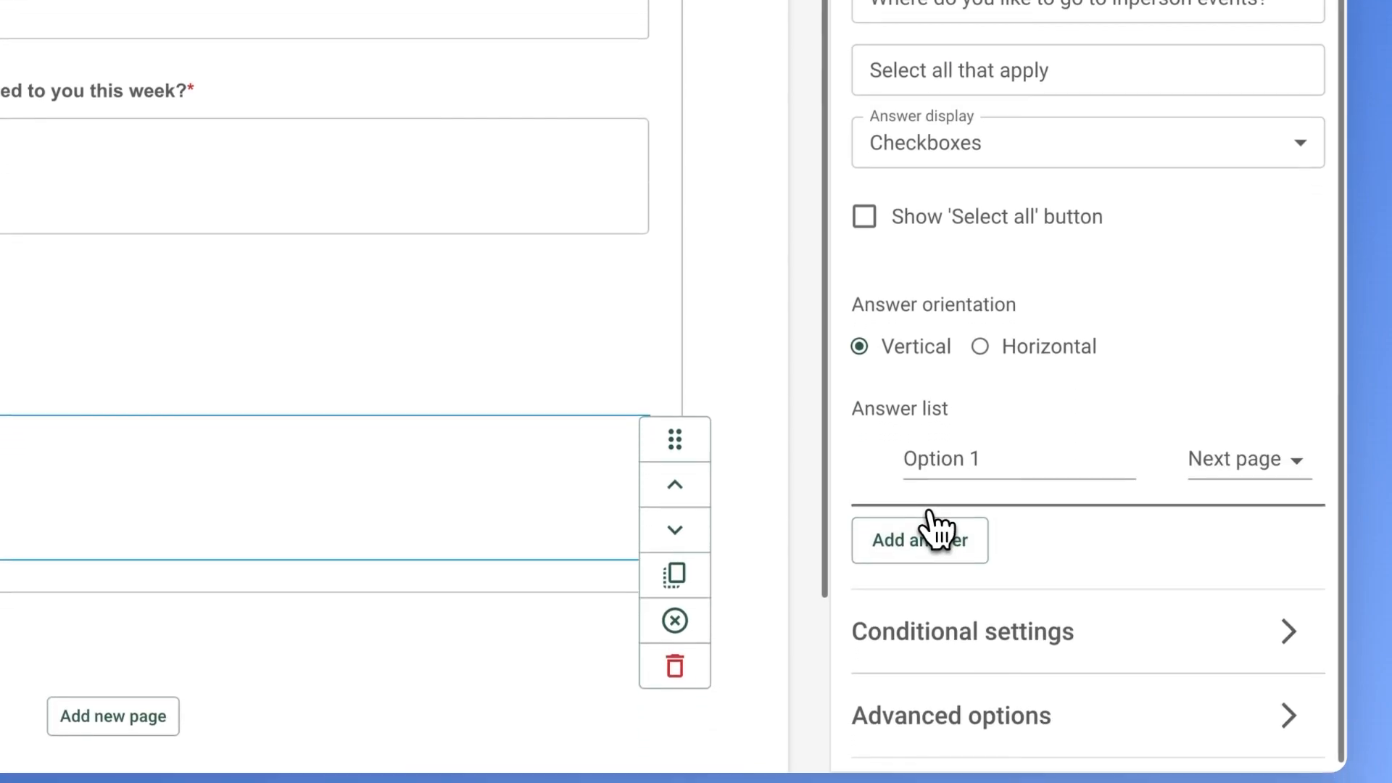
{"action": "triple_click", "coordinate": [988, 459]}
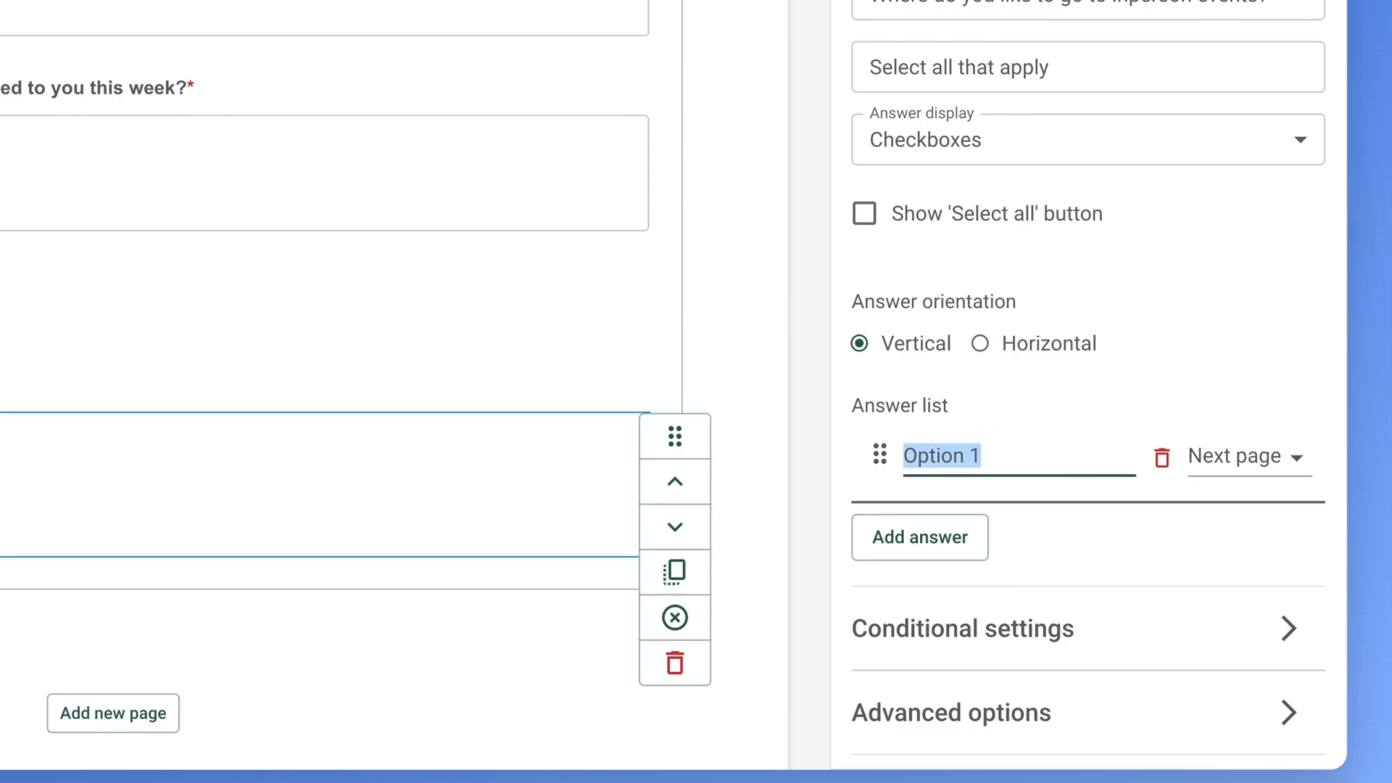
{"action": "type", "text": "In the city"}
{"action": "left_click", "coordinate": [976, 535]}
{"action": "triple_click", "coordinate": [976, 524]}
{"action": "type", "text": "Live music"}
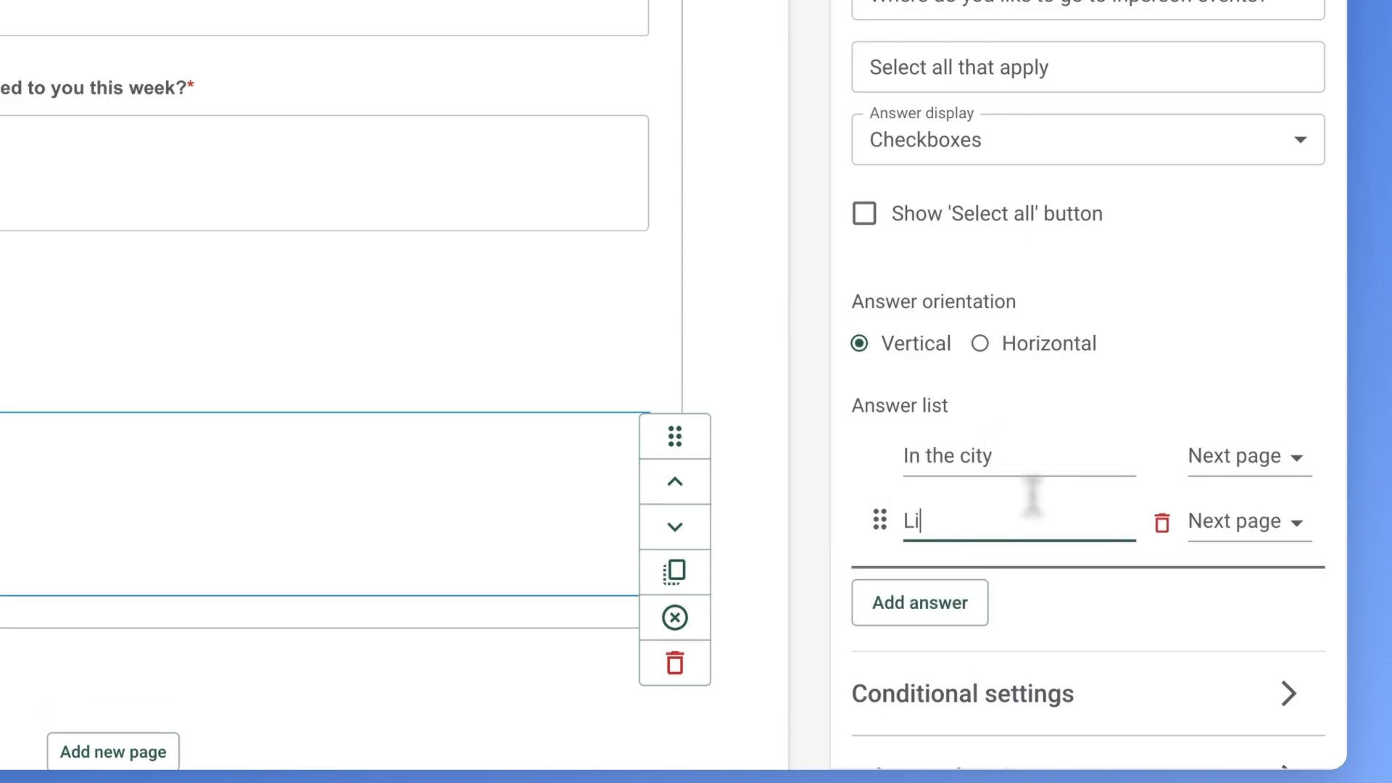
{"action": "left_click", "coordinate": [974, 588]}
{"action": "type", "text": "Friends house"}
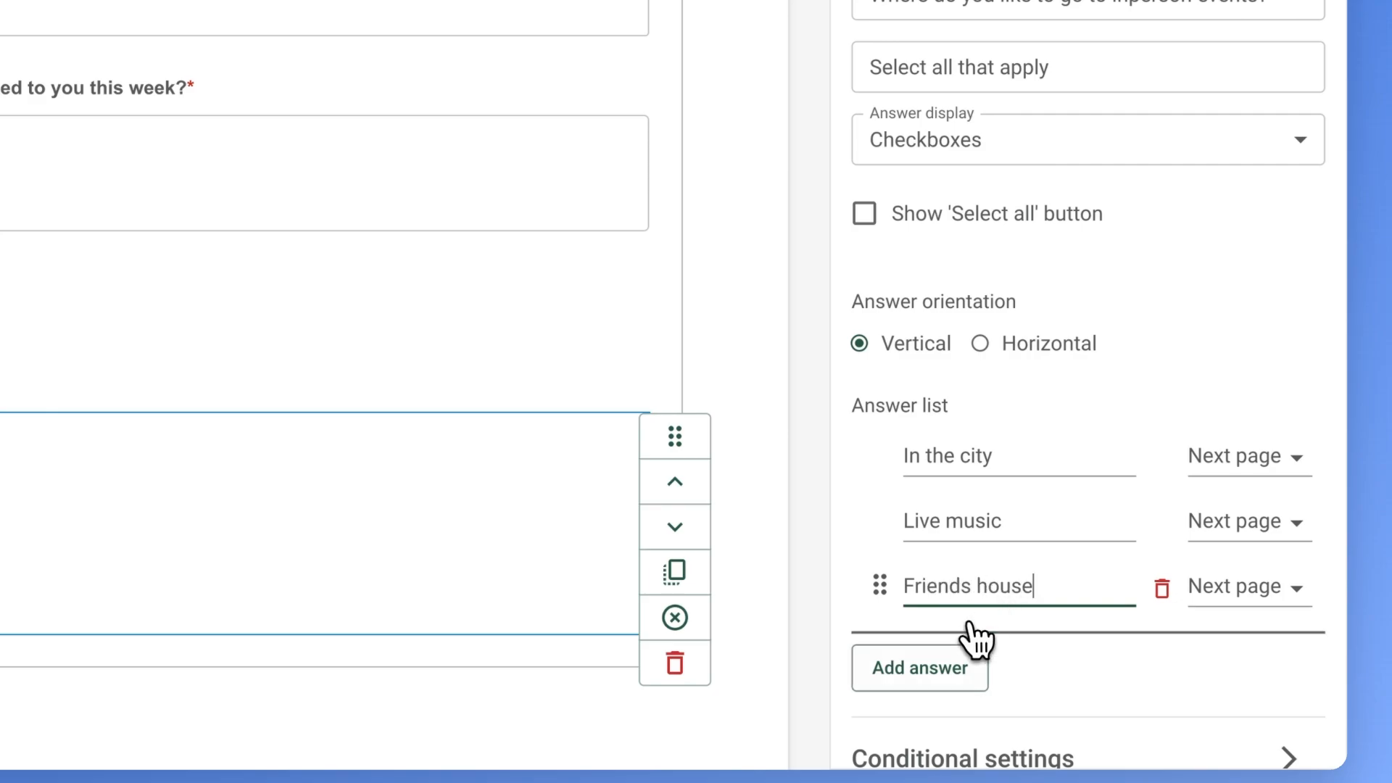
{"action": "left_click", "coordinate": [964, 665]}
{"action": "type", "text": "Somewhere with good parking"}
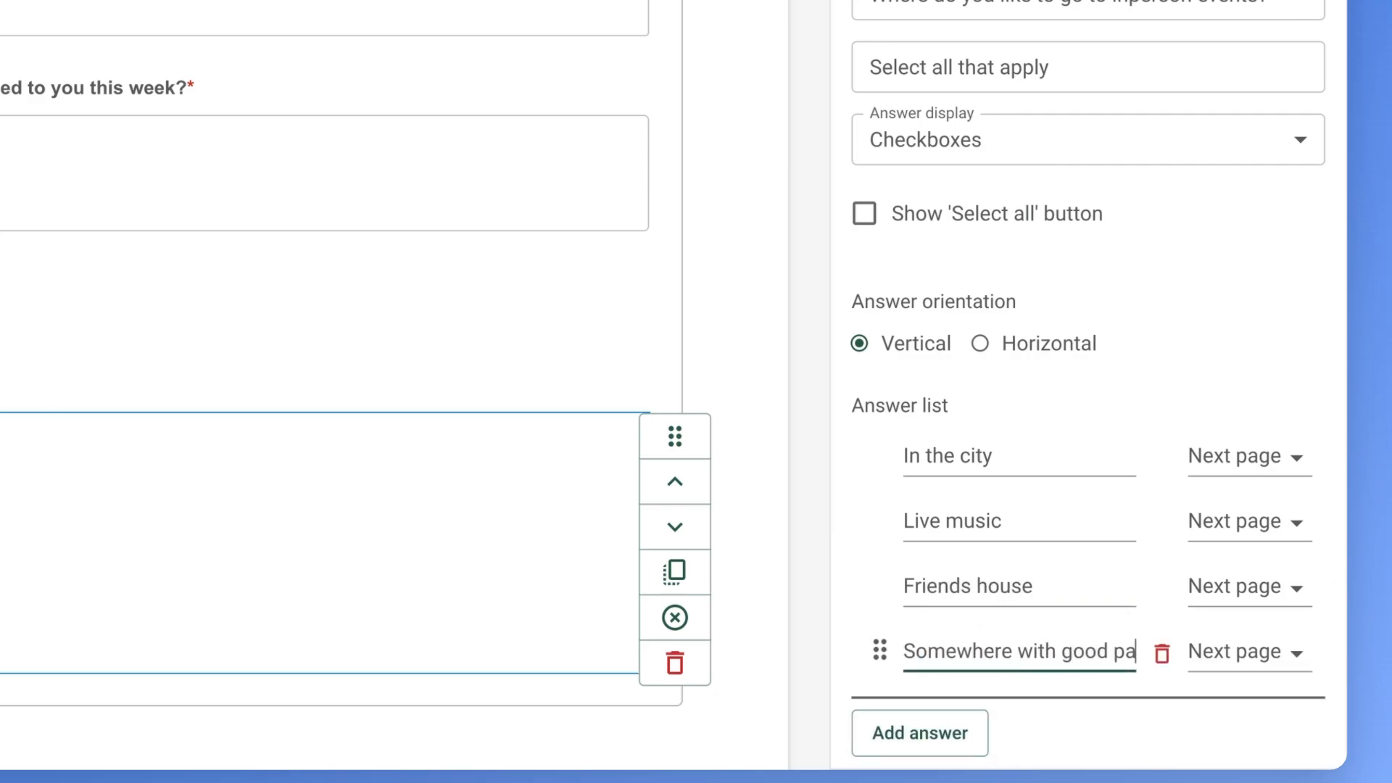
- Move the answer "Somewhere with good parking" above "Friends house" in the answer list
{"action": "scroll", "coordinate": [1088, 391], "scroll_direction": "down", "scroll_amount": 2}
{"action": "scroll", "coordinate": [986, 651], "scroll_direction": "down", "scroll_amount": 1}
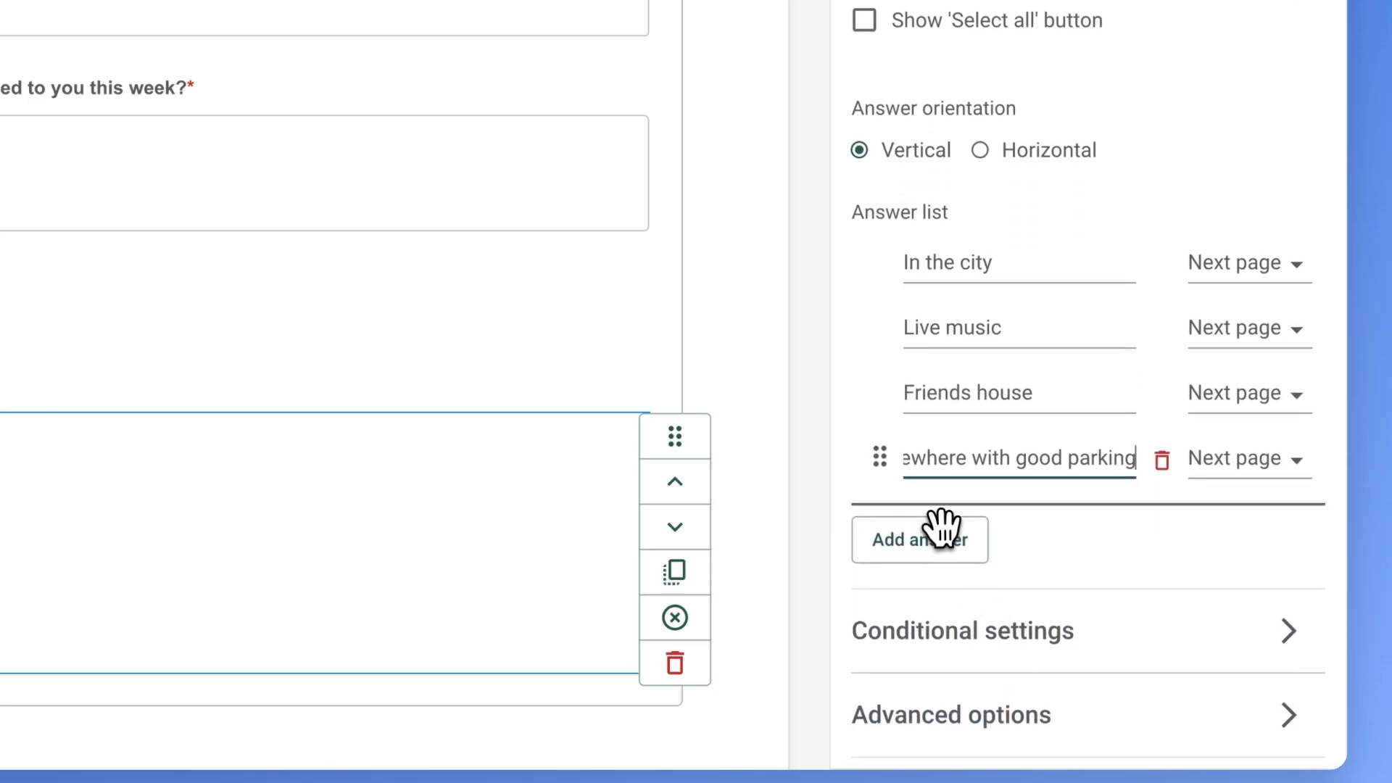
{"action": "left_click_drag", "start_coordinate": [879, 457], "coordinate": [903, 383]}
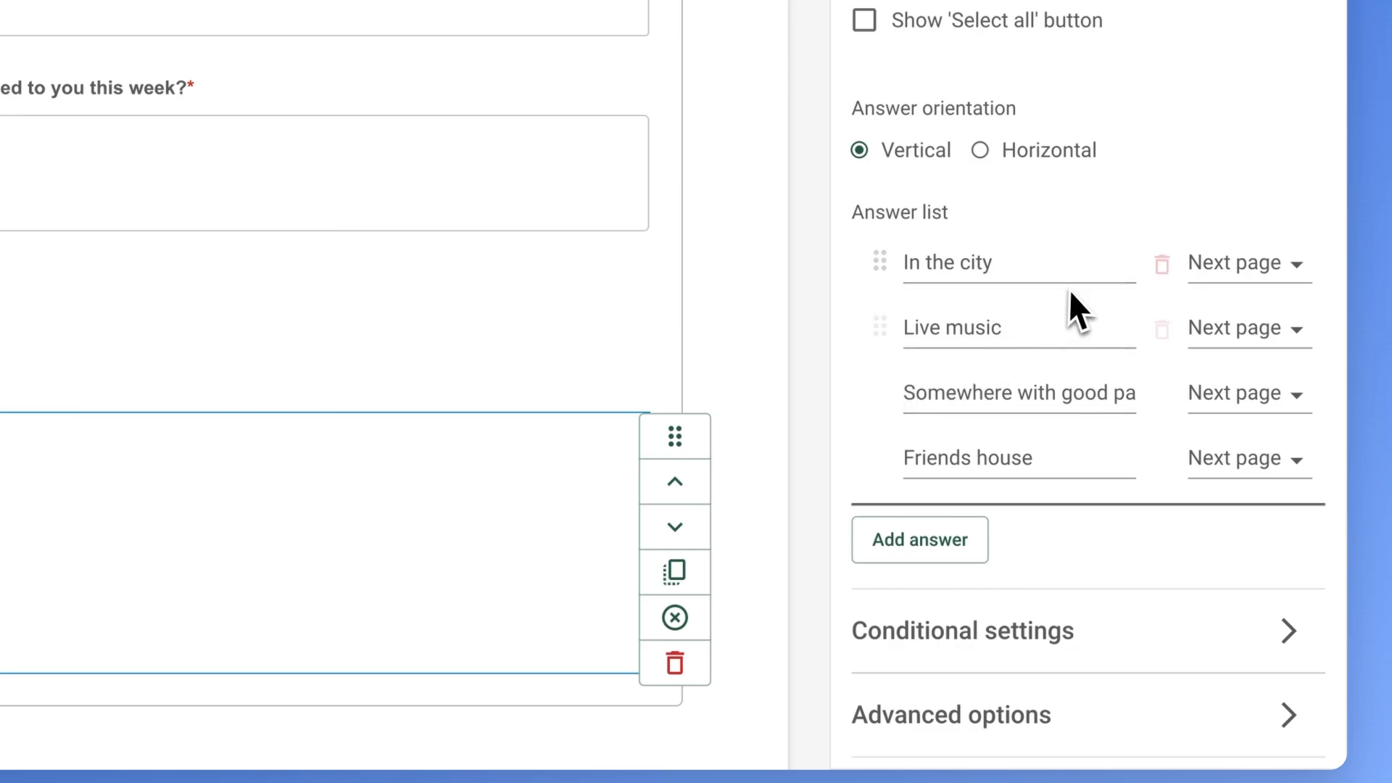
- Keep Checkboxes as the answer display and change the "Where do you like to go to inperson events?" question's type to MultiChoiceWithOther
{"action": "scroll", "coordinate": [1116, 377], "scroll_direction": "up", "scroll_amount": 5}
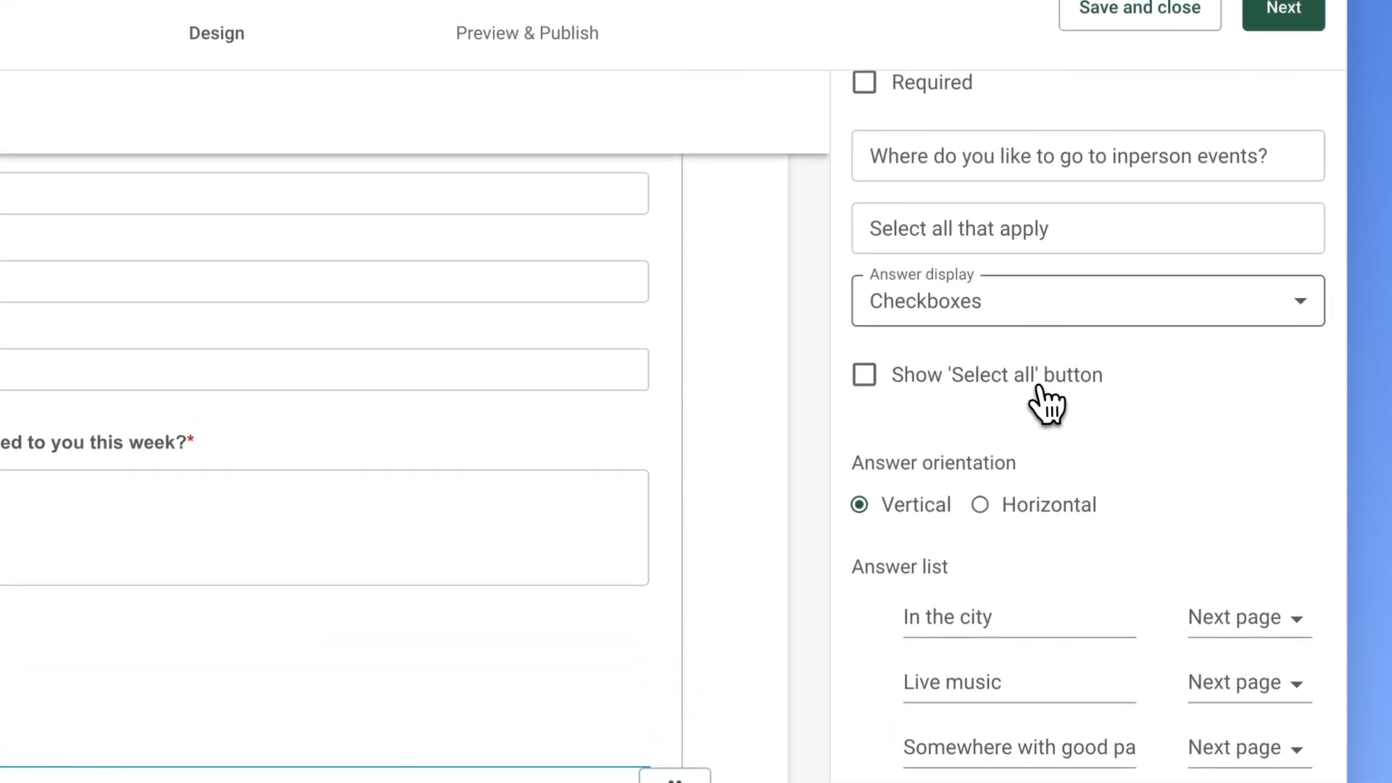
{"action": "left_click", "coordinate": [1014, 316]}
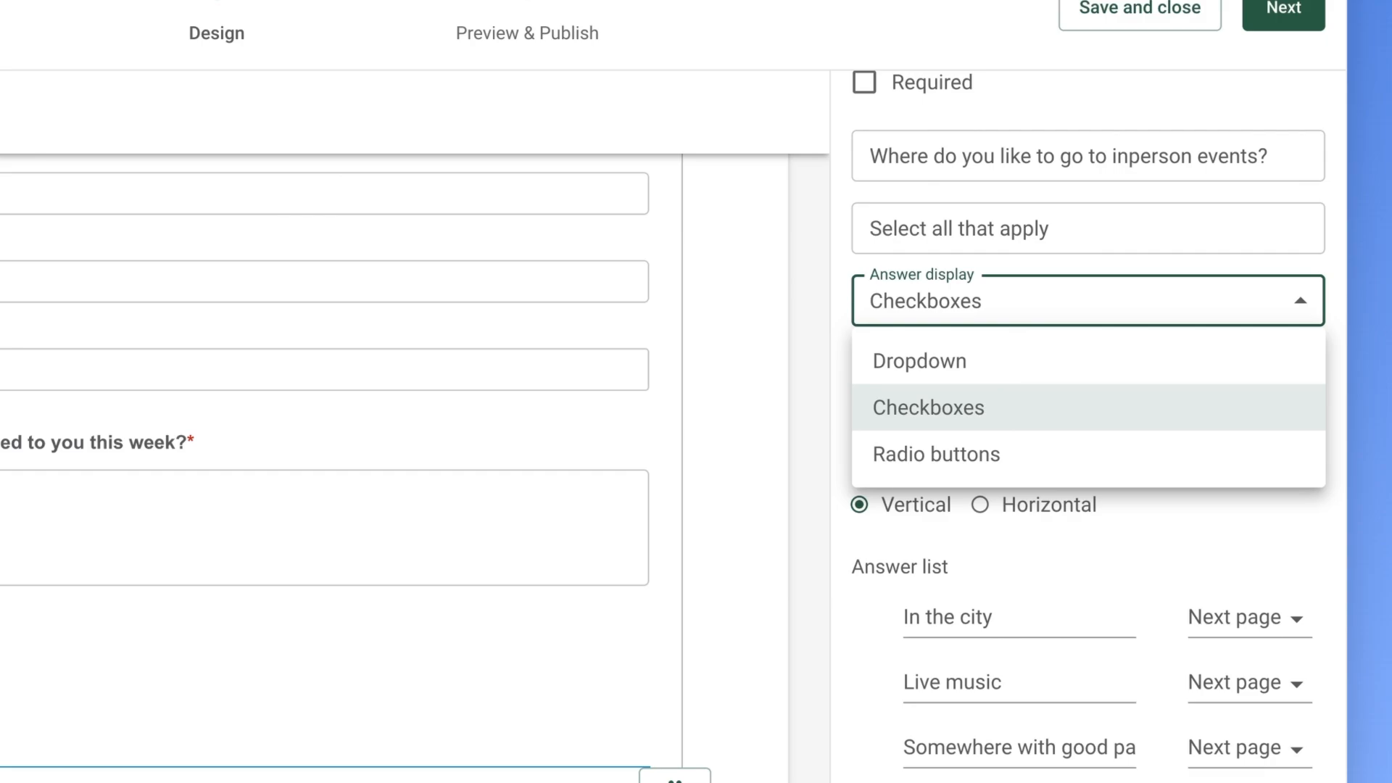
{"action": "left_click", "coordinate": [993, 409]}
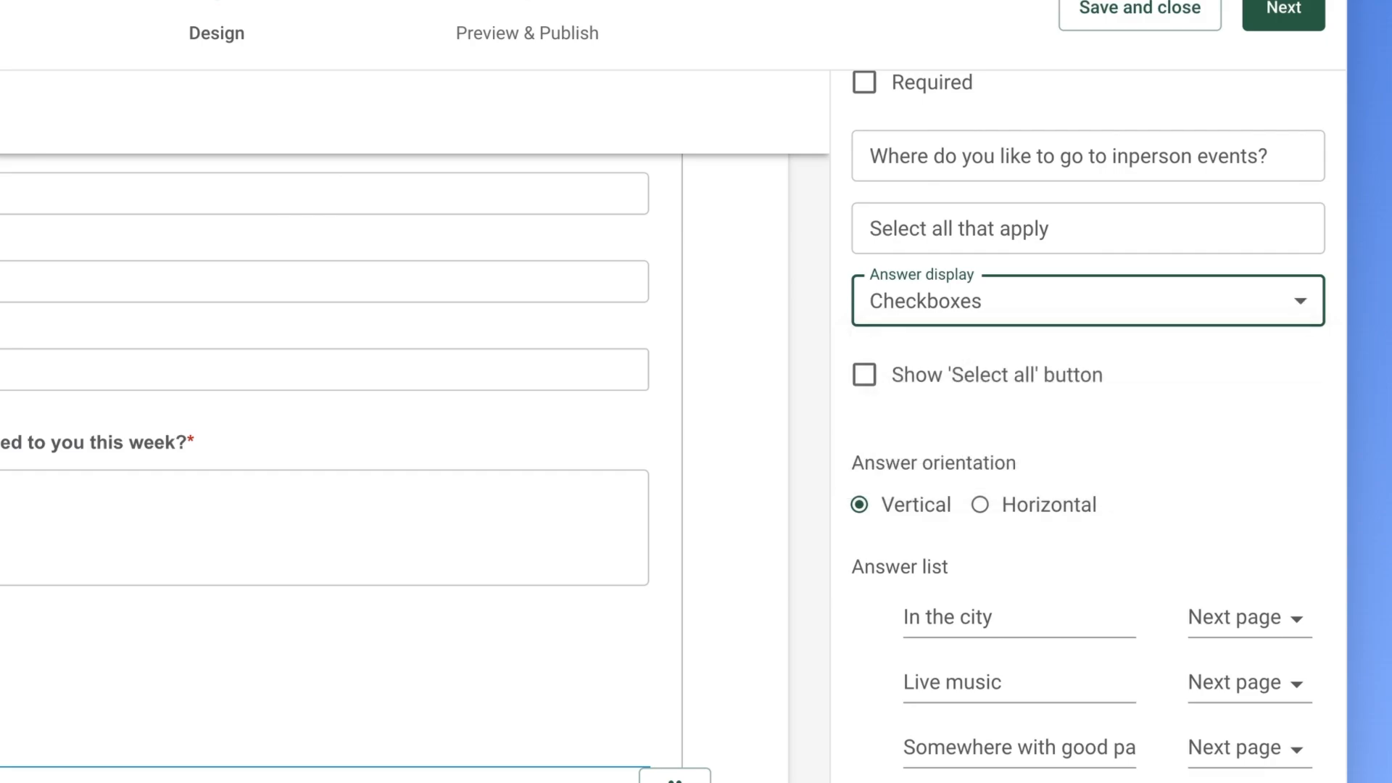
{"action": "scroll", "coordinate": [986, 423], "scroll_direction": "up", "scroll_amount": 3}
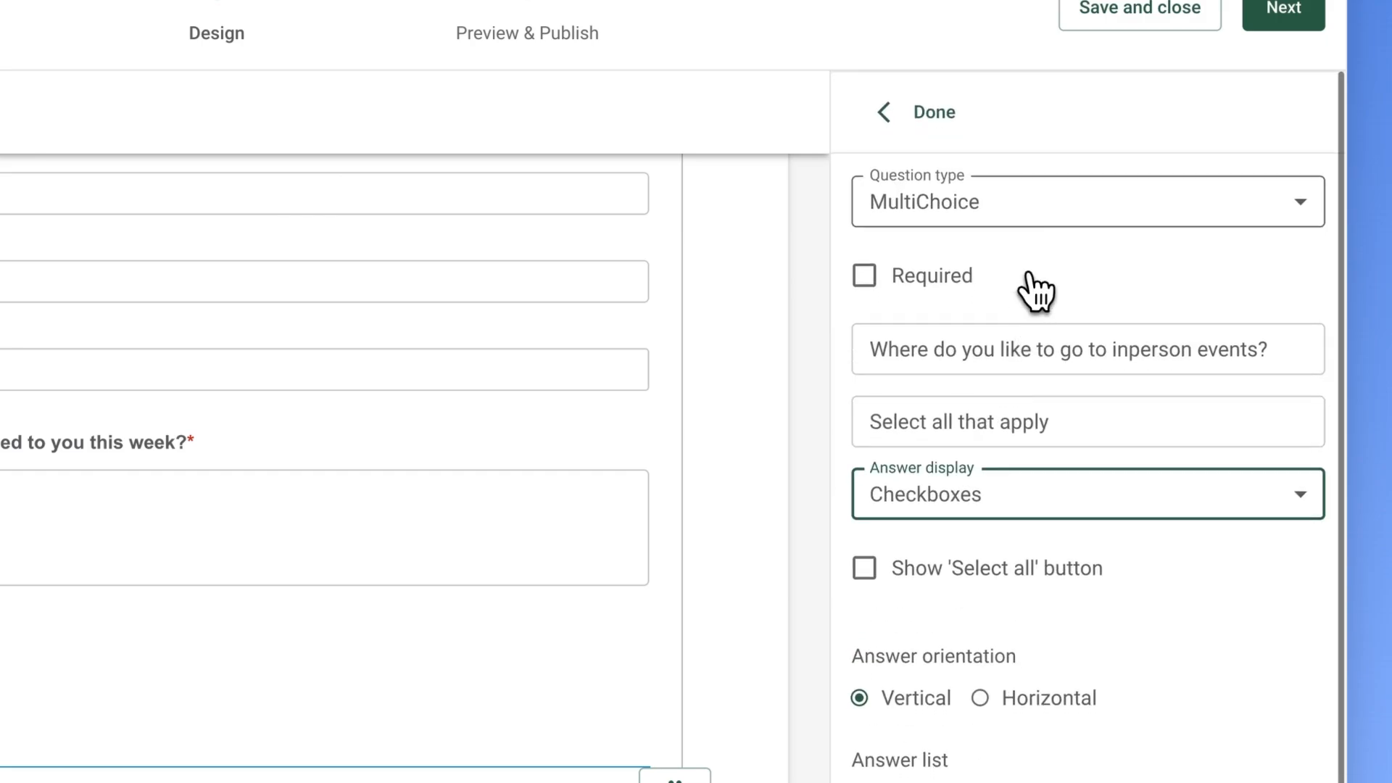
{"action": "left_click", "coordinate": [1032, 210]}
{"action": "left_click", "coordinate": [1011, 540]}
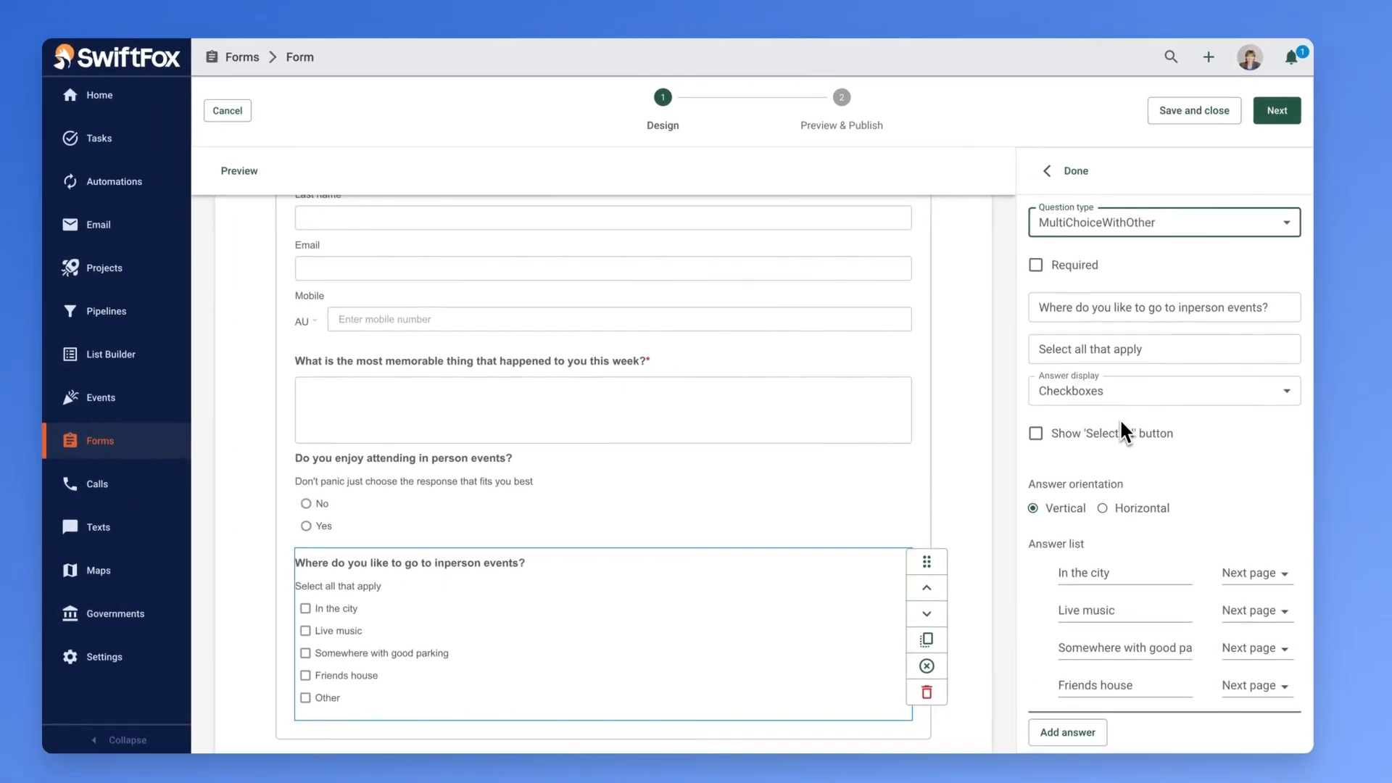
- Set the type of the new unlabelled question below the multi-choice question to SingleChoiceRating
{"action": "scroll", "coordinate": [1192, 473], "scroll_direction": "down", "scroll_amount": 2}
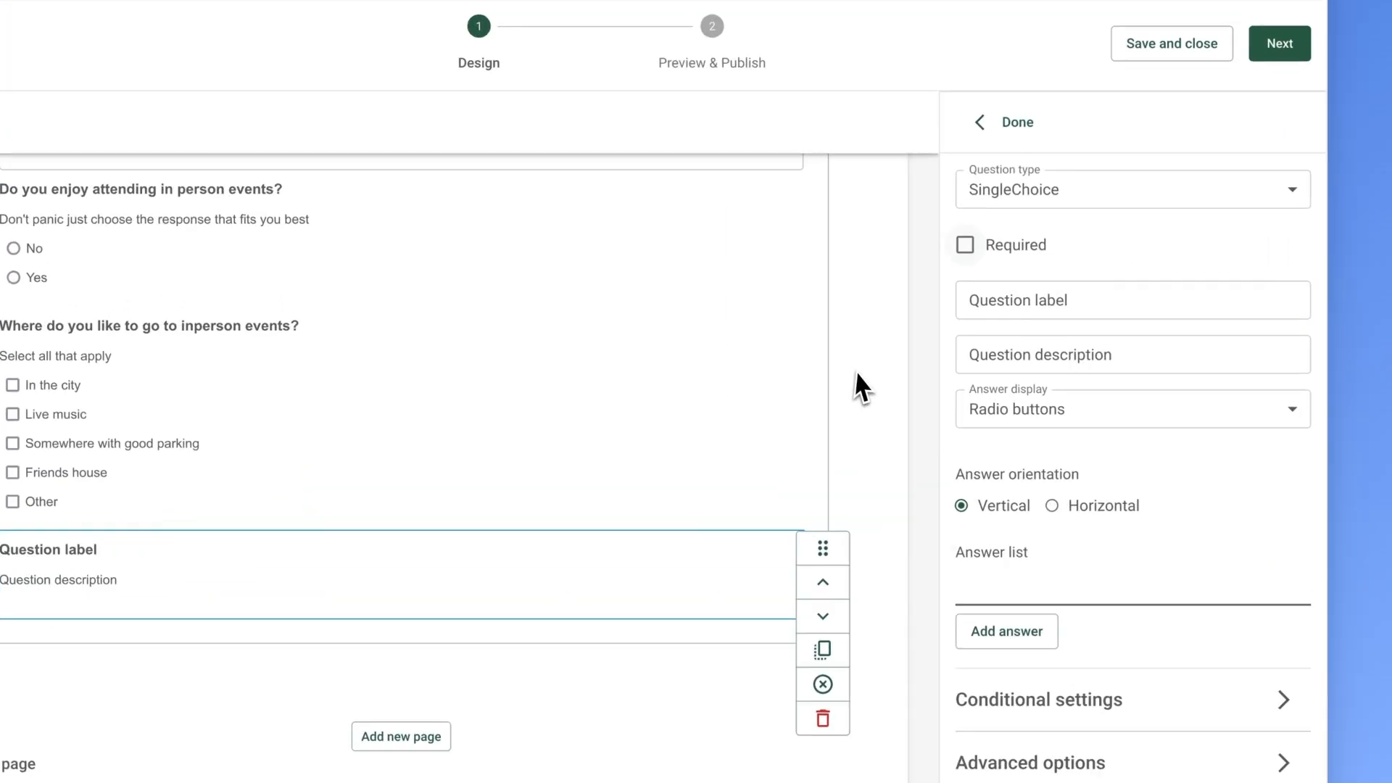
{"action": "left_click", "coordinate": [1069, 227]}
{"action": "left_click", "coordinate": [944, 530]}
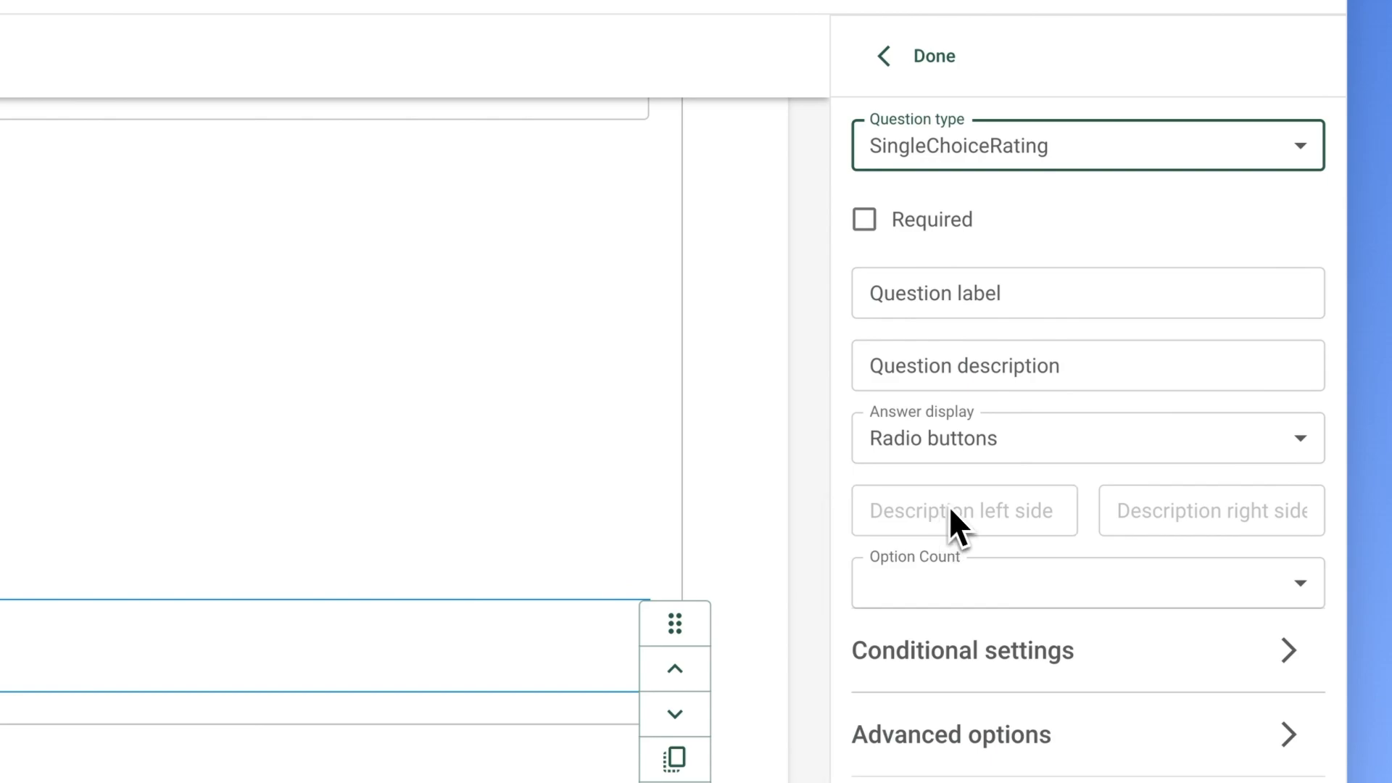
- Label the rating question "The cinema is an enjoyable place to go" with the description "Rate your response on the scale"
{"action": "left_click", "coordinate": [1033, 303]}
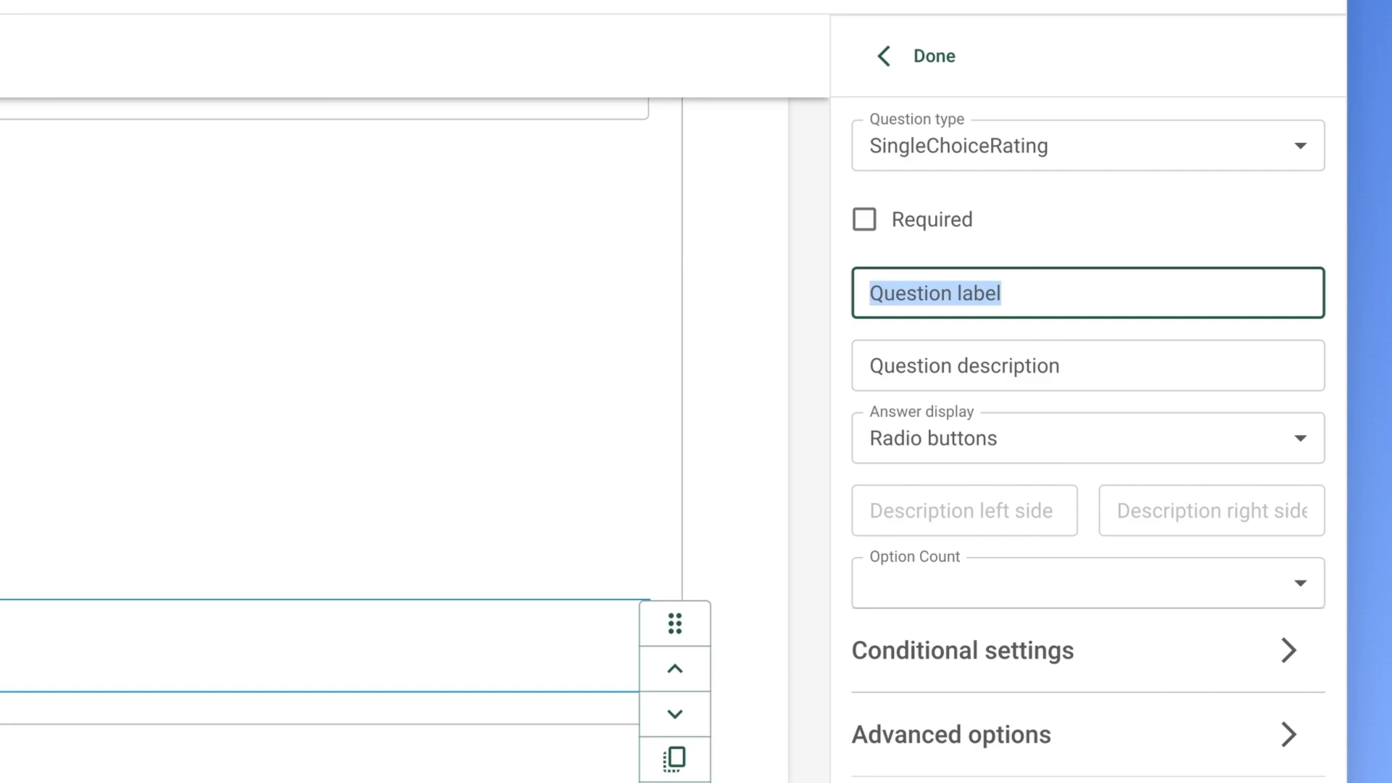
{"action": "type", "text": "The cinema is an en"}
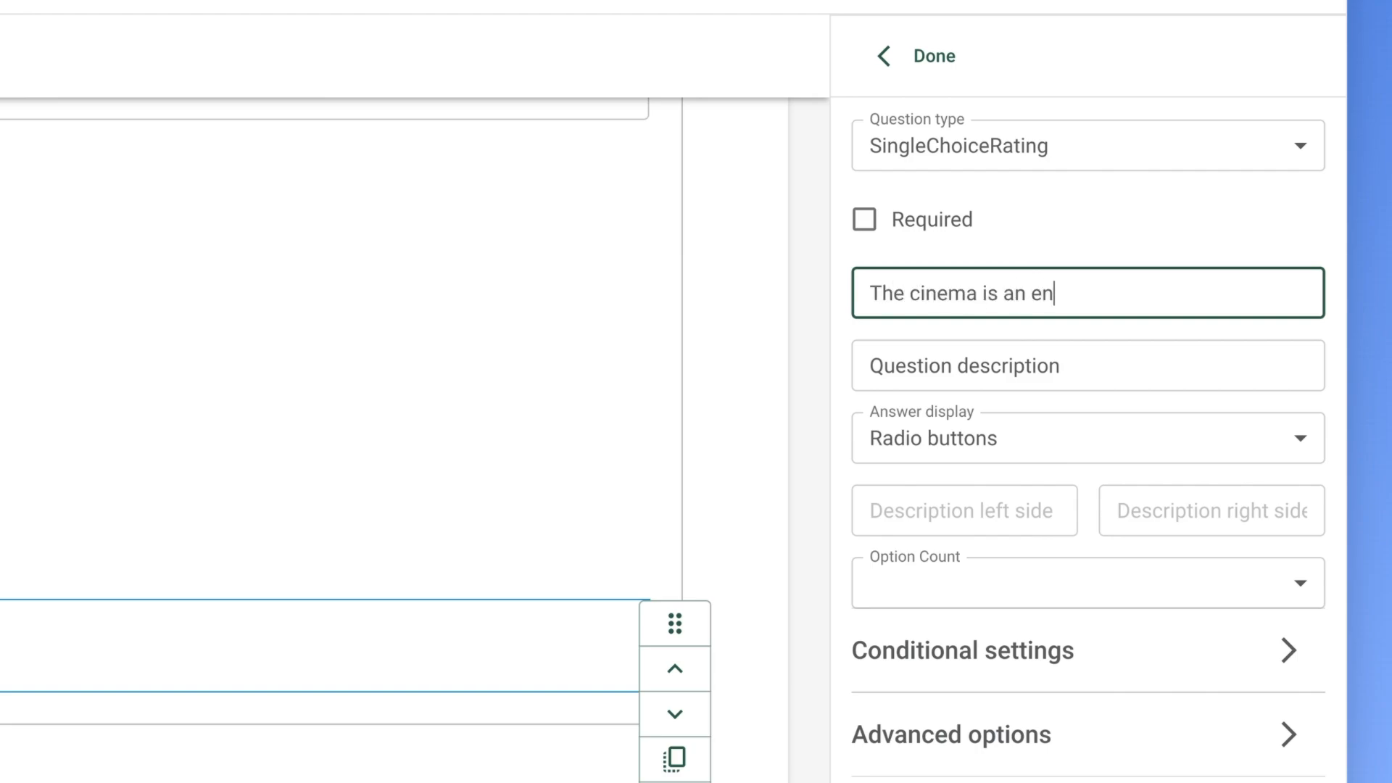
{"action": "type", "text": "joyable place to go"}
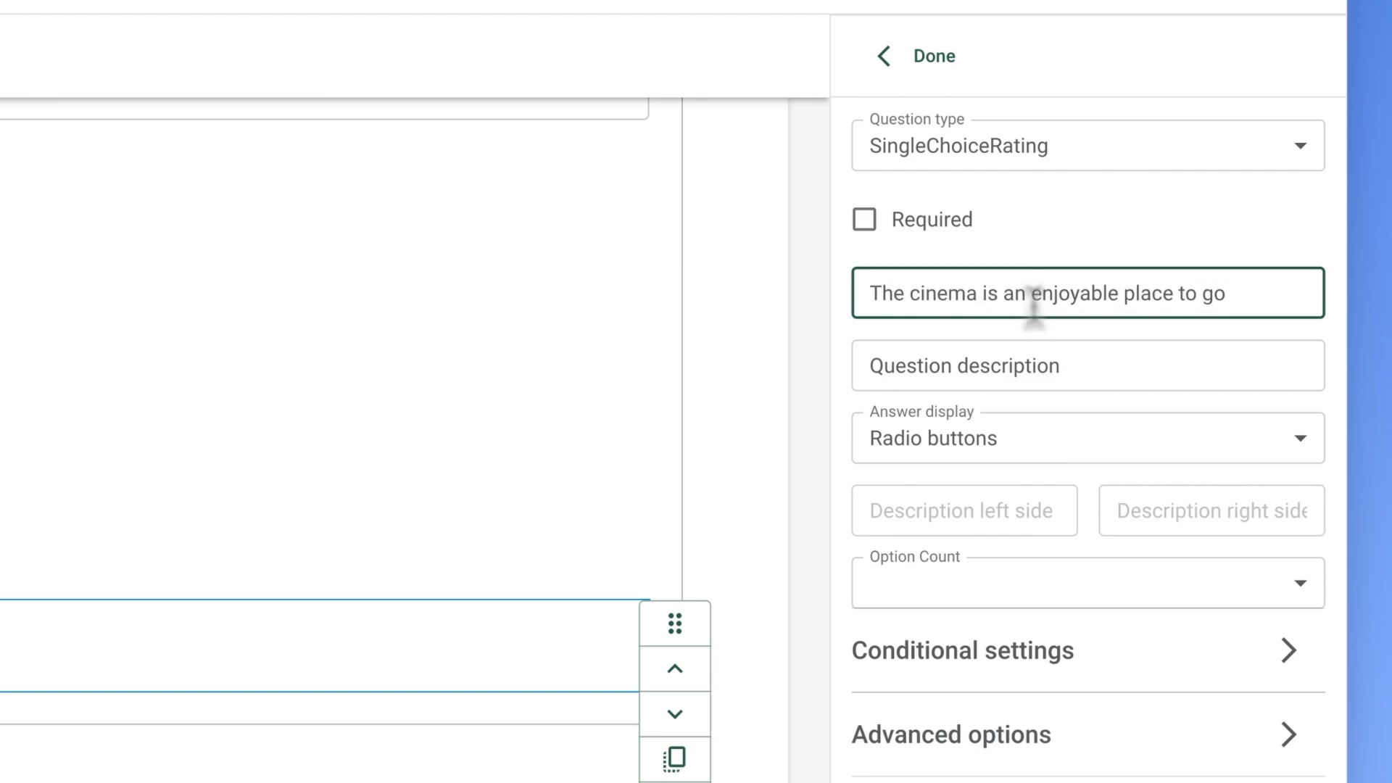
{"action": "left_click", "coordinate": [1007, 362]}
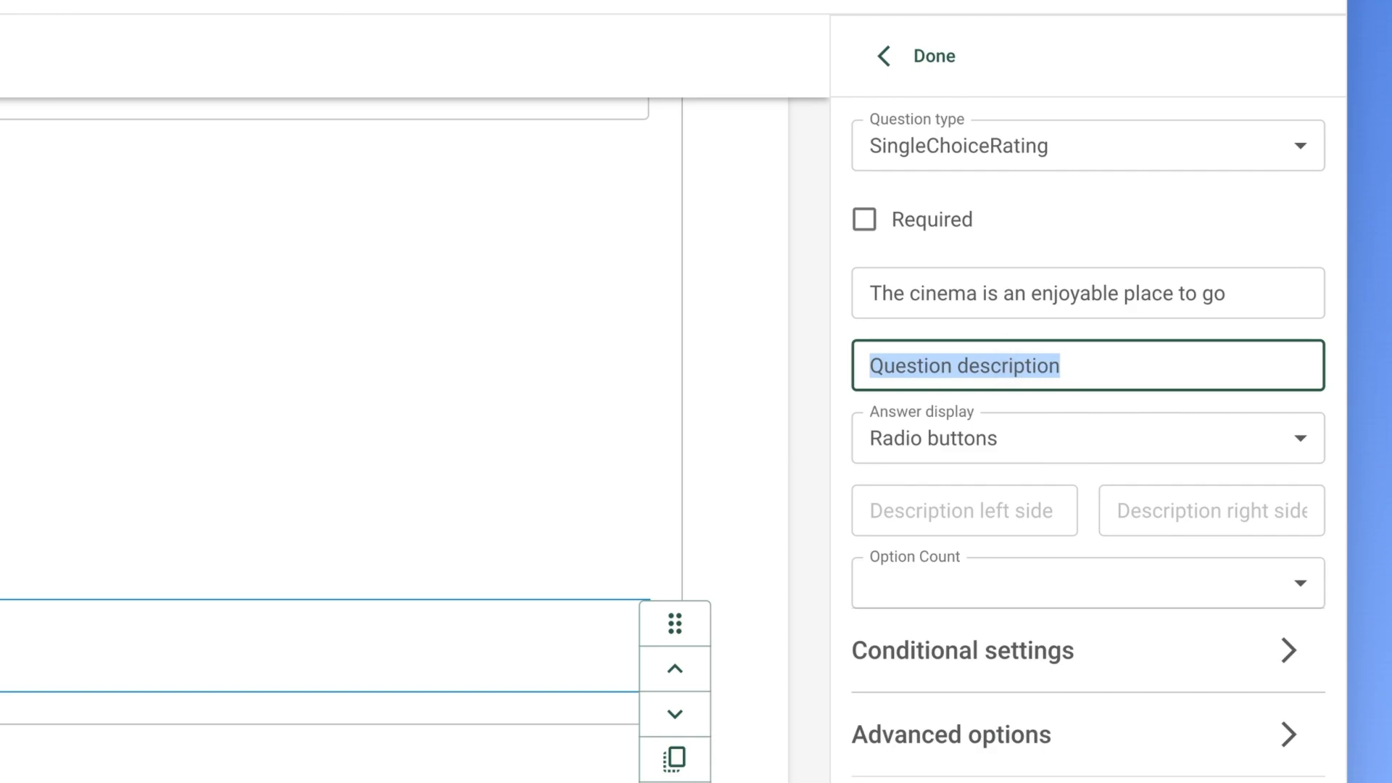
{"action": "type", "text": "Rate your response on the scale"}
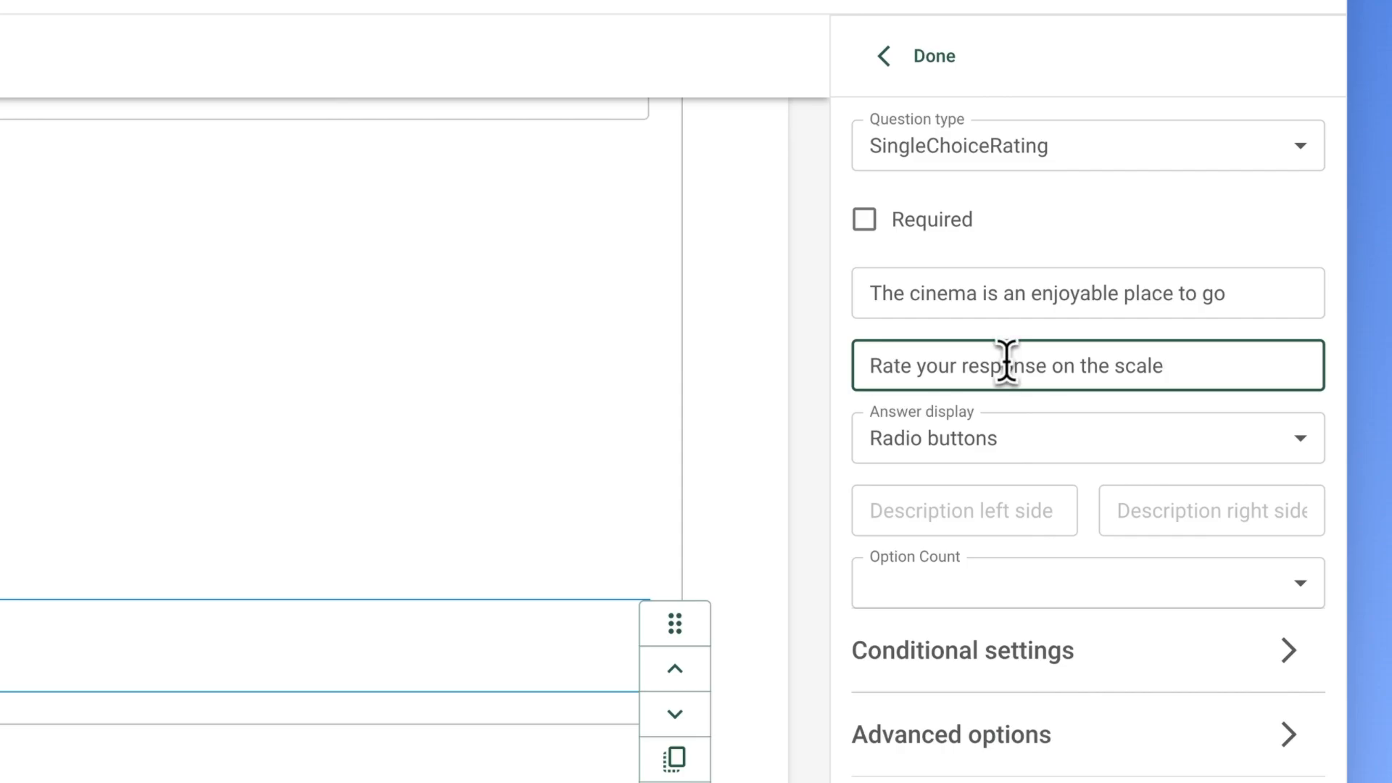
- Describe the rating scale's left side as "Agree" and right side as "Disagree", and set the option count to 5
{"action": "left_click", "coordinate": [970, 506]}
{"action": "type", "text": "Agree"}
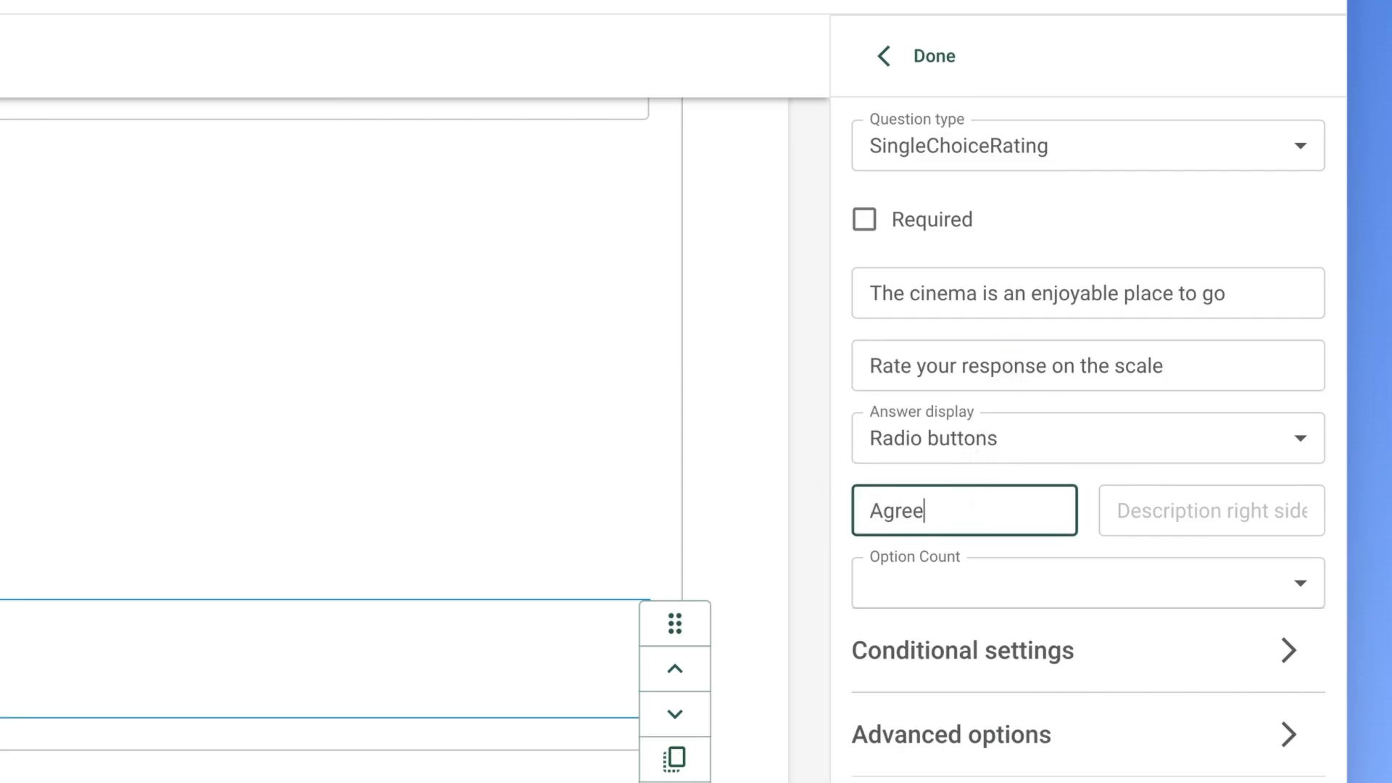
{"action": "key", "text": "Tab"}
{"action": "type", "text": "Disag"}
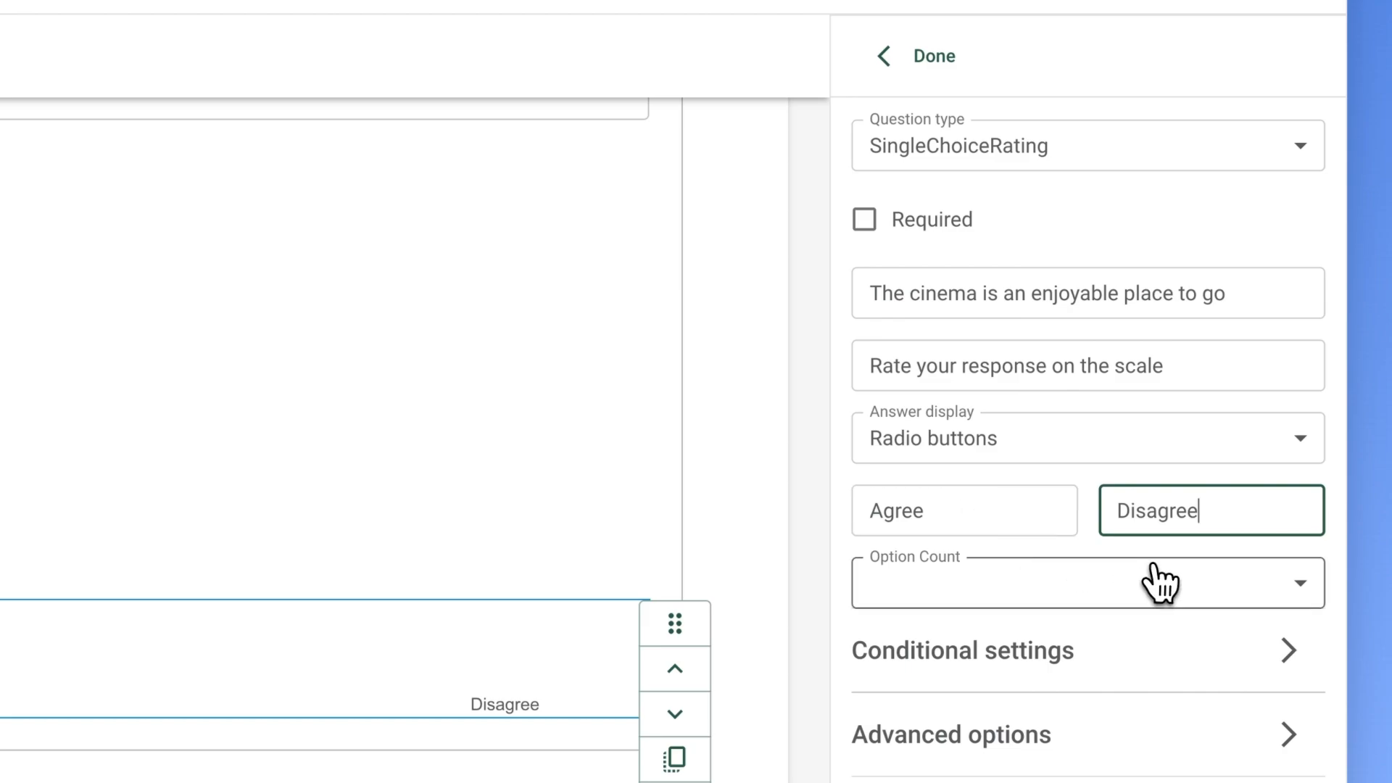
{"action": "left_click", "coordinate": [1248, 582]}
{"action": "left_click", "coordinate": [972, 516]}
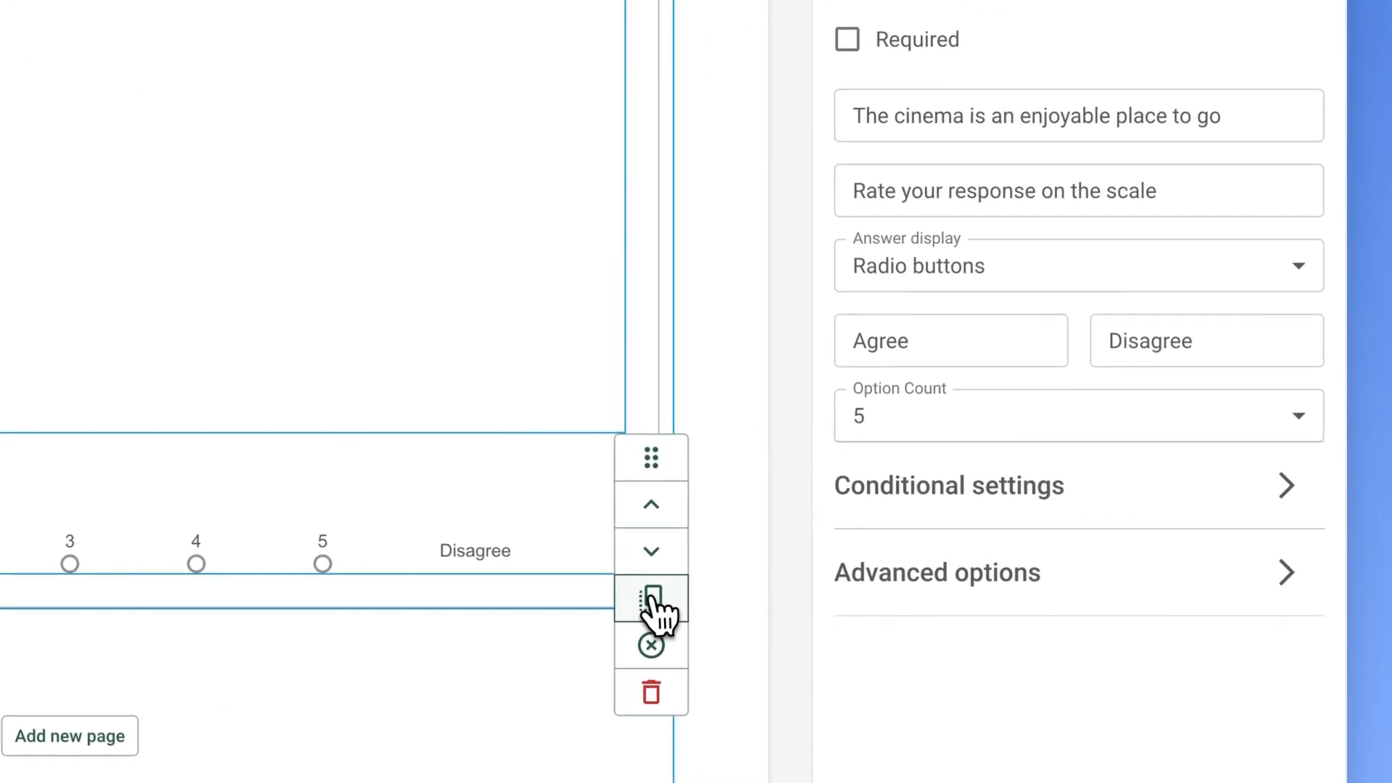
- Duplicate the cinema rating question and label the copy "Cinema food pricing is reasonable"
{"action": "left_click", "coordinate": [937, 565]}
{"action": "left_click", "coordinate": [541, 640]}
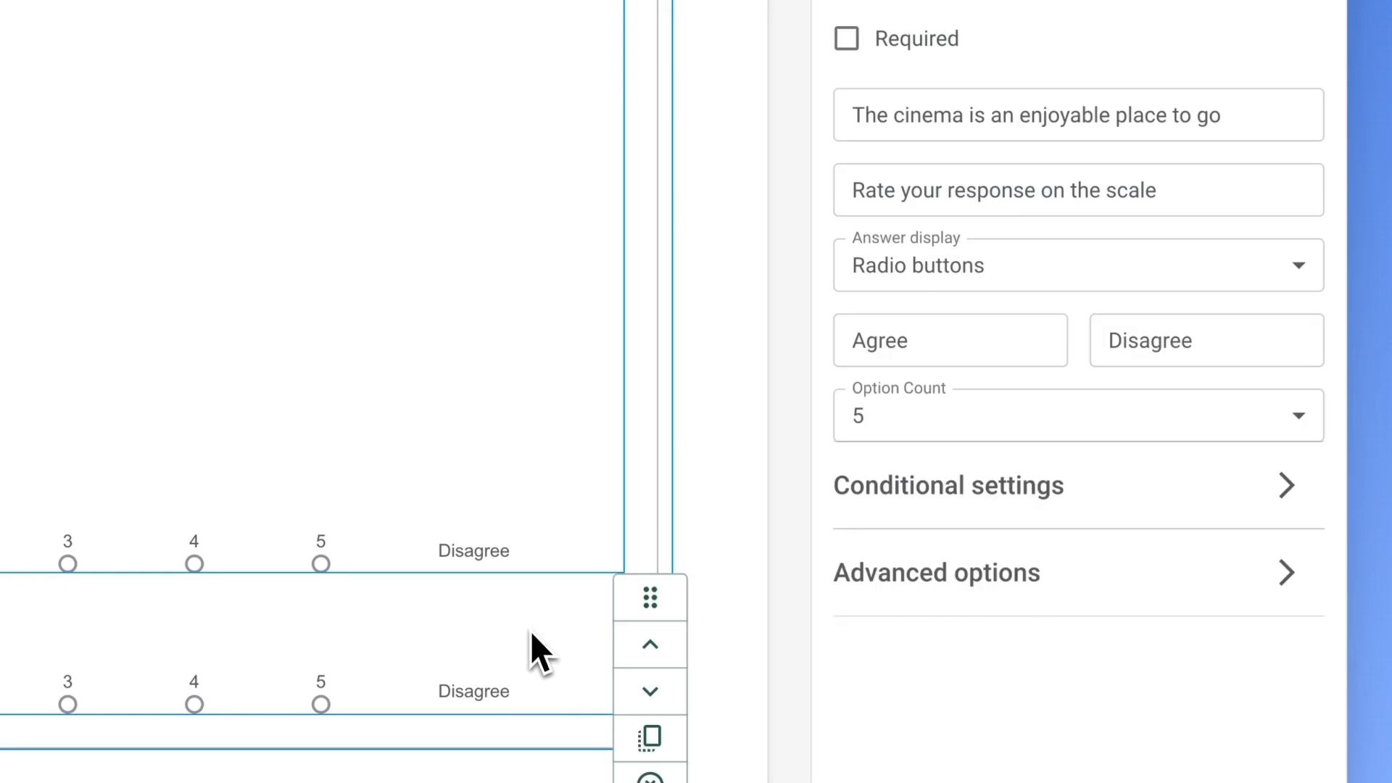
{"action": "triple_click", "coordinate": [1088, 123]}
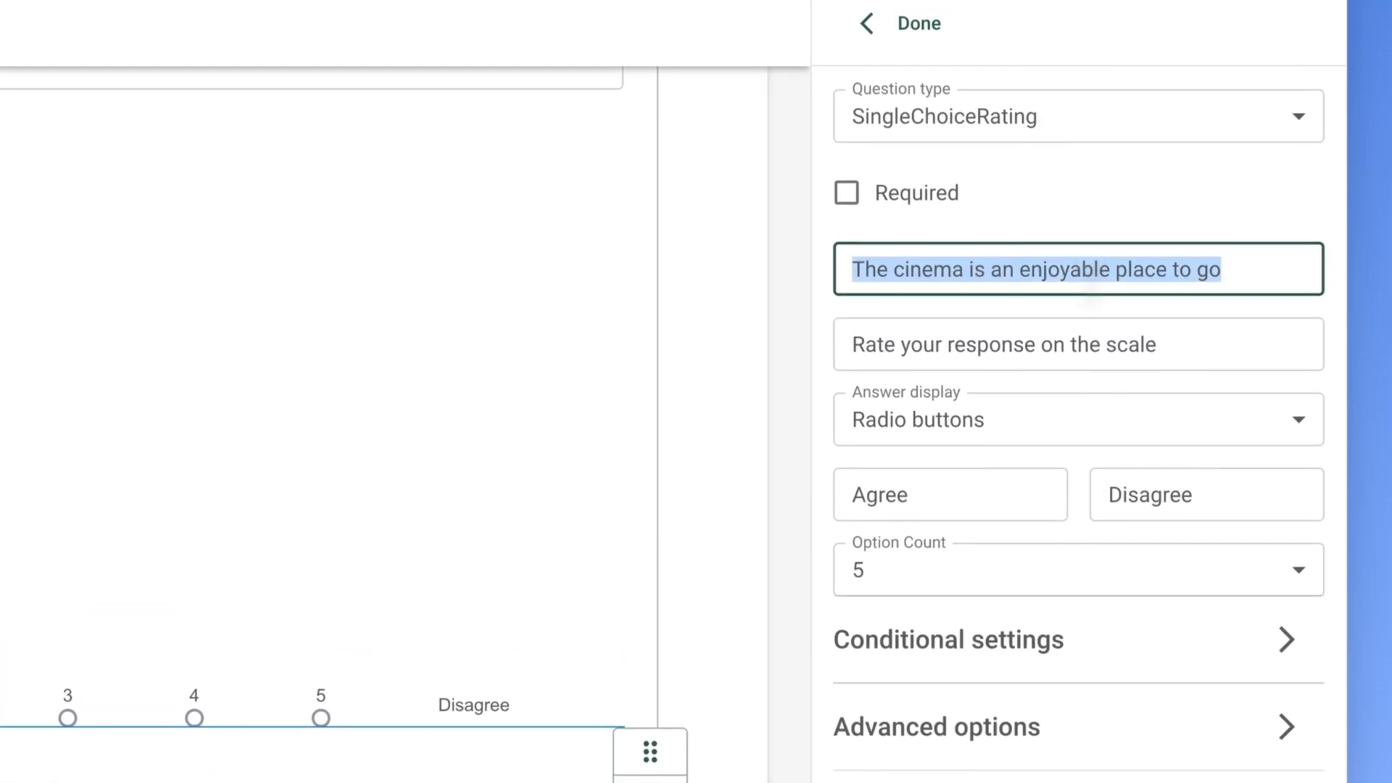
{"action": "type", "text": "Cinema food pricing is reas"}
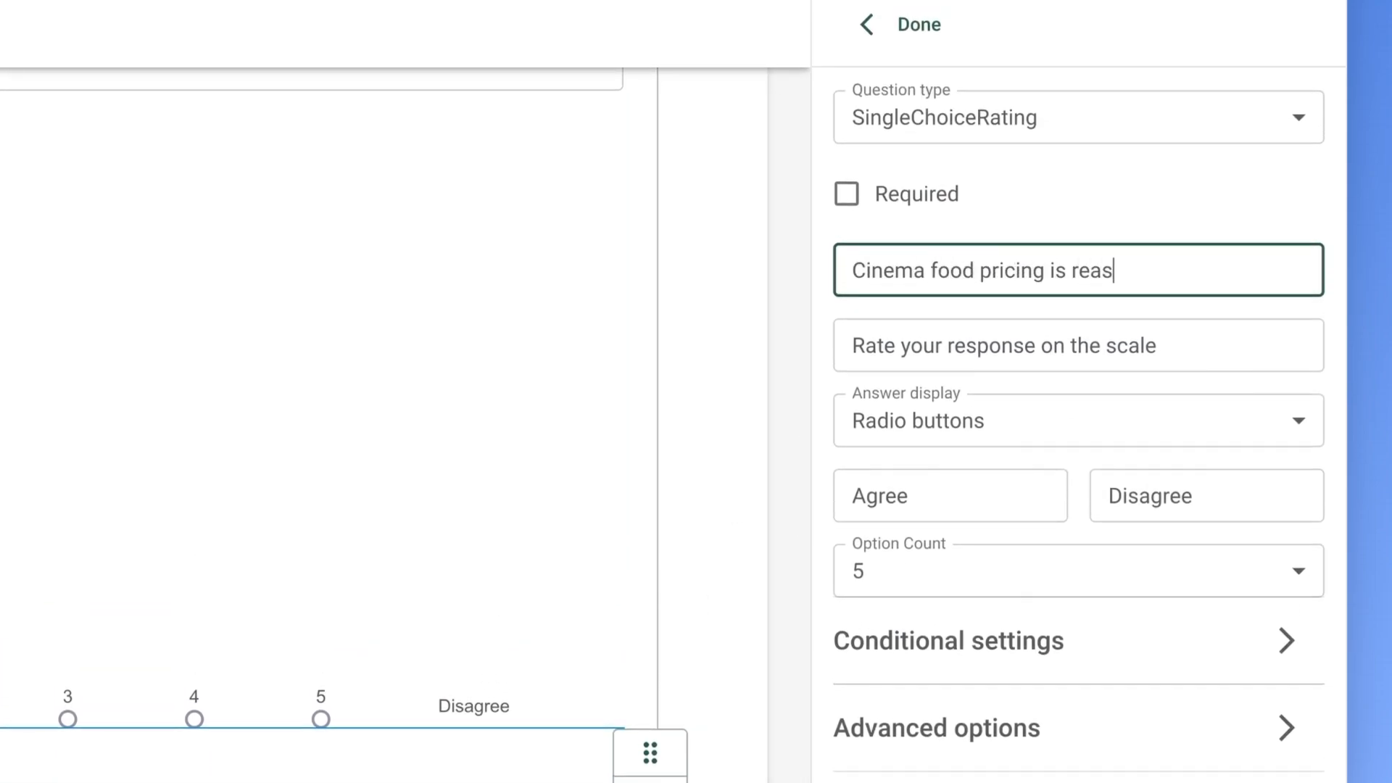
{"action": "type", "text": "onable"}
- Change the food pricing question's scale descriptions to "Disagree" on the left side and "Stronly Disagree" on the right side
{"action": "double_click", "coordinate": [1016, 487]}
{"action": "type", "text": "Disa"}
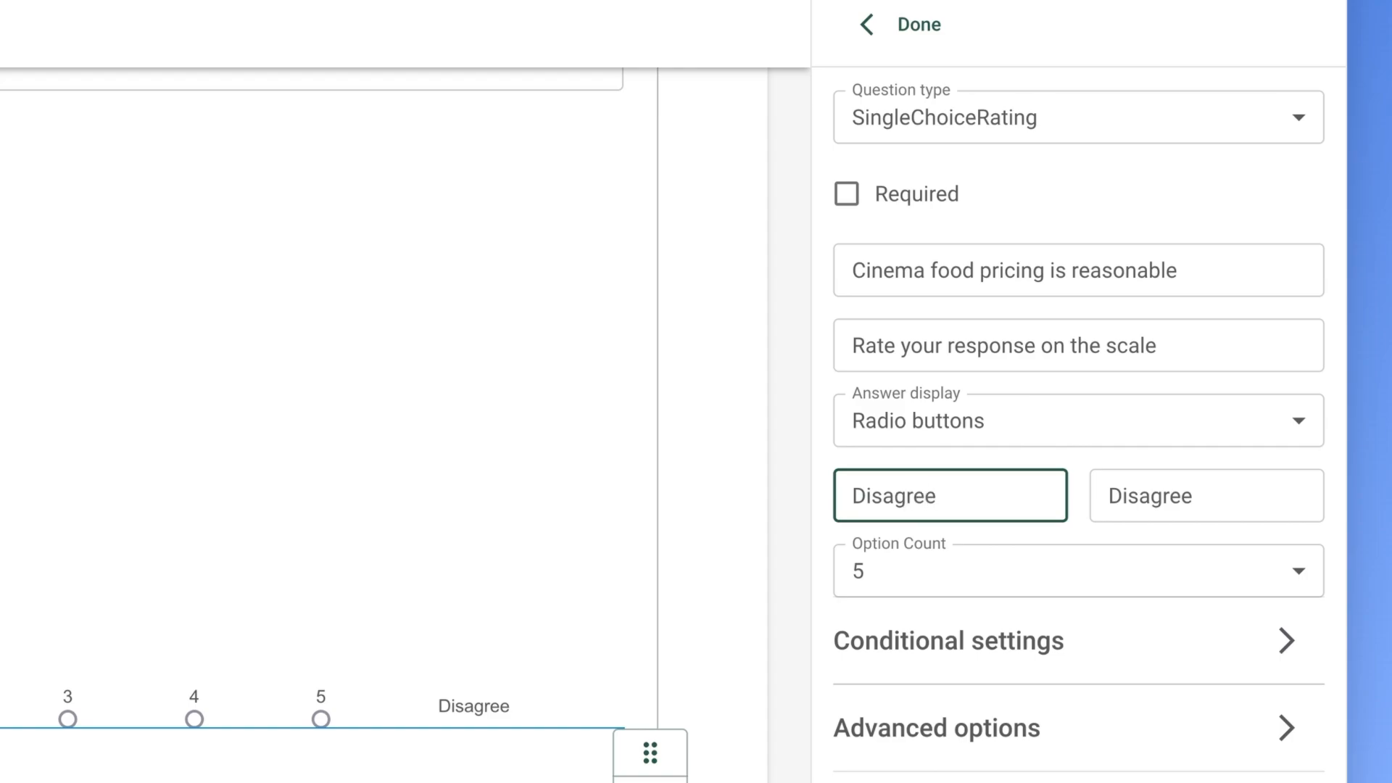
{"action": "left_click", "coordinate": [1108, 496]}
{"action": "type", "text": "S"}
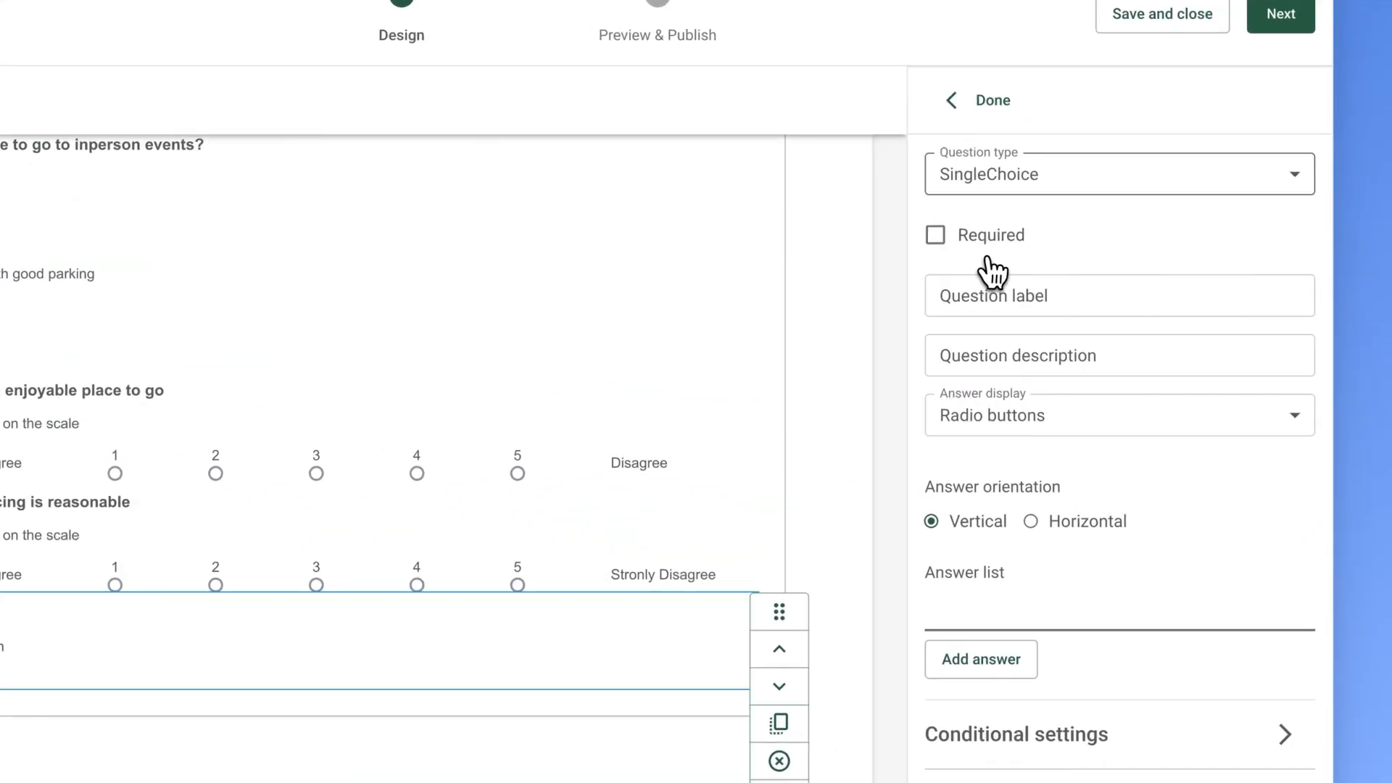
- Make the new question a MatrixScaleChoice labelled "Very important questions" with the description "Select the response that fits best"
{"action": "left_click", "coordinate": [1095, 225]}
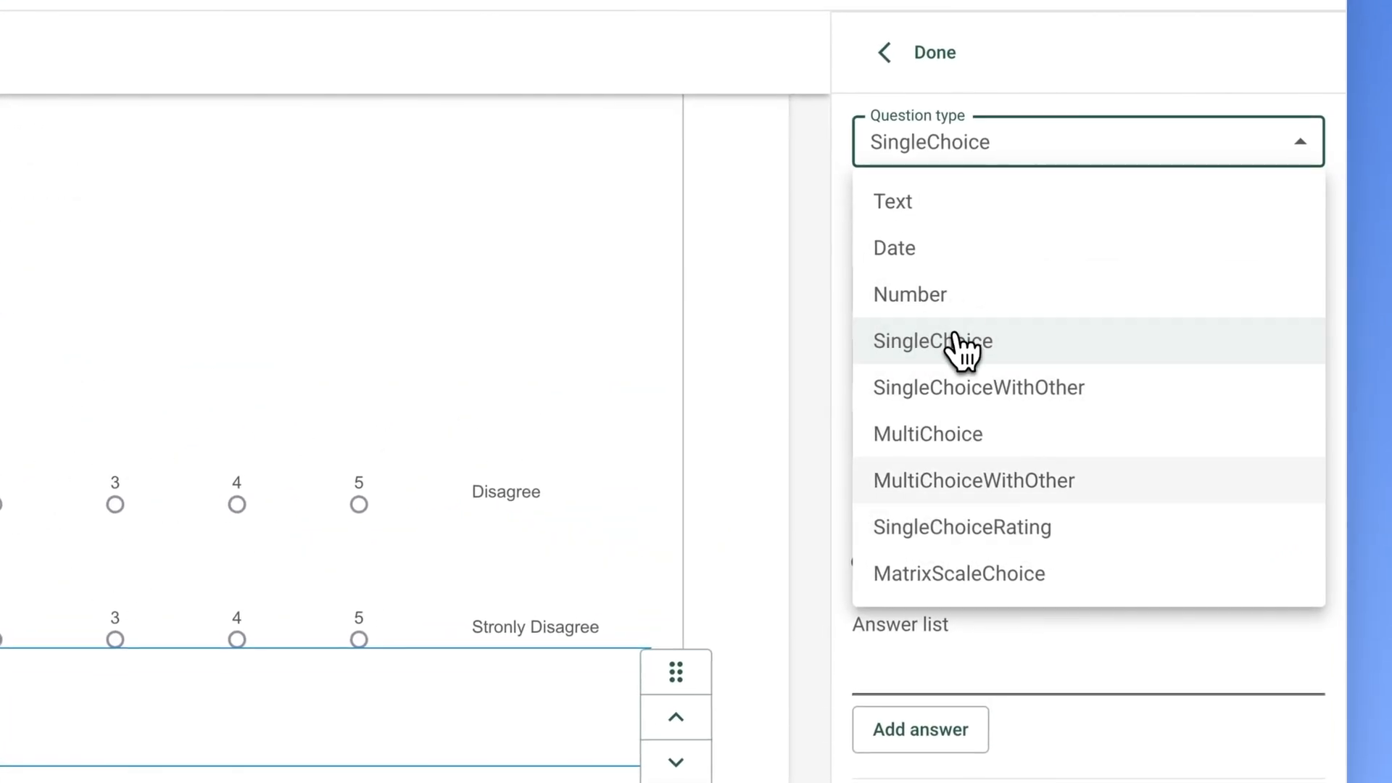
{"action": "left_click", "coordinate": [962, 573]}
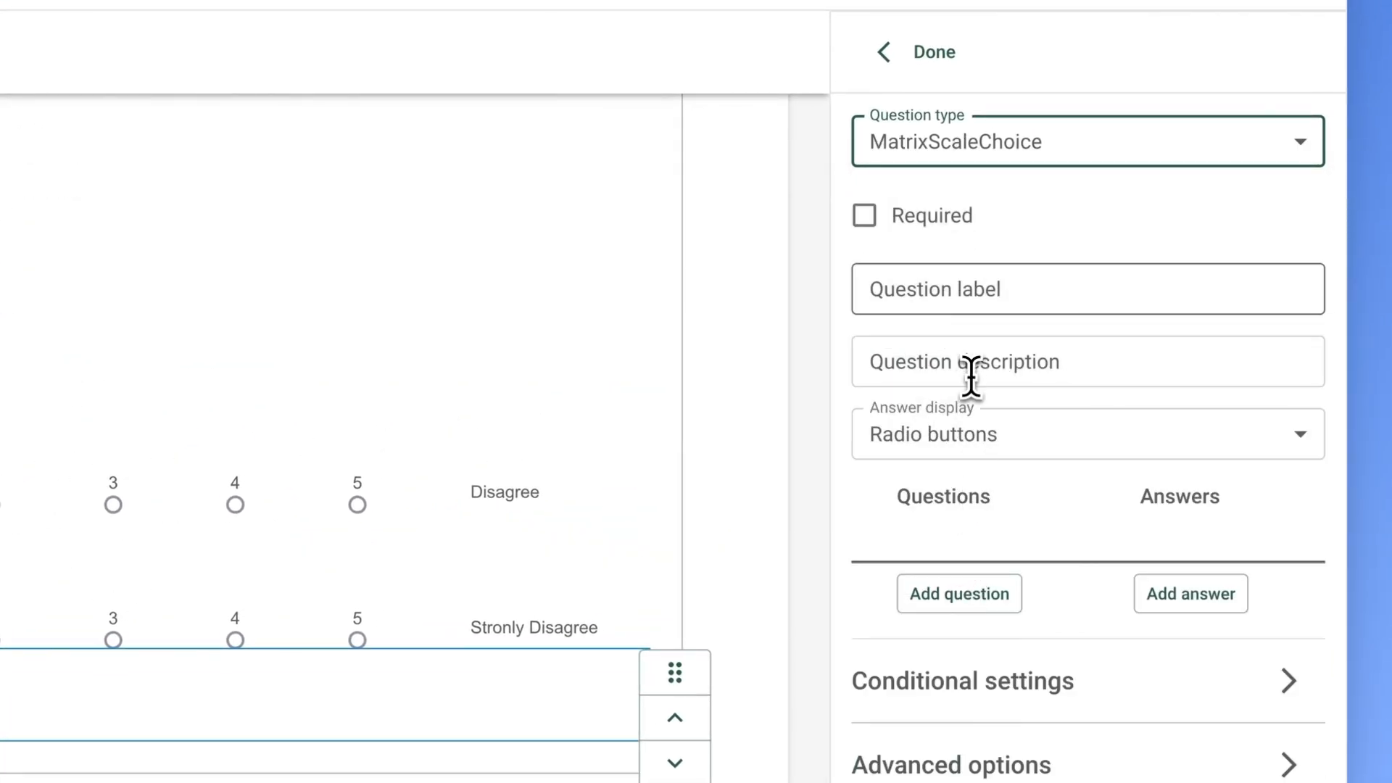
{"action": "triple_click", "coordinate": [991, 294]}
{"action": "type", "text": "Very important questions"}
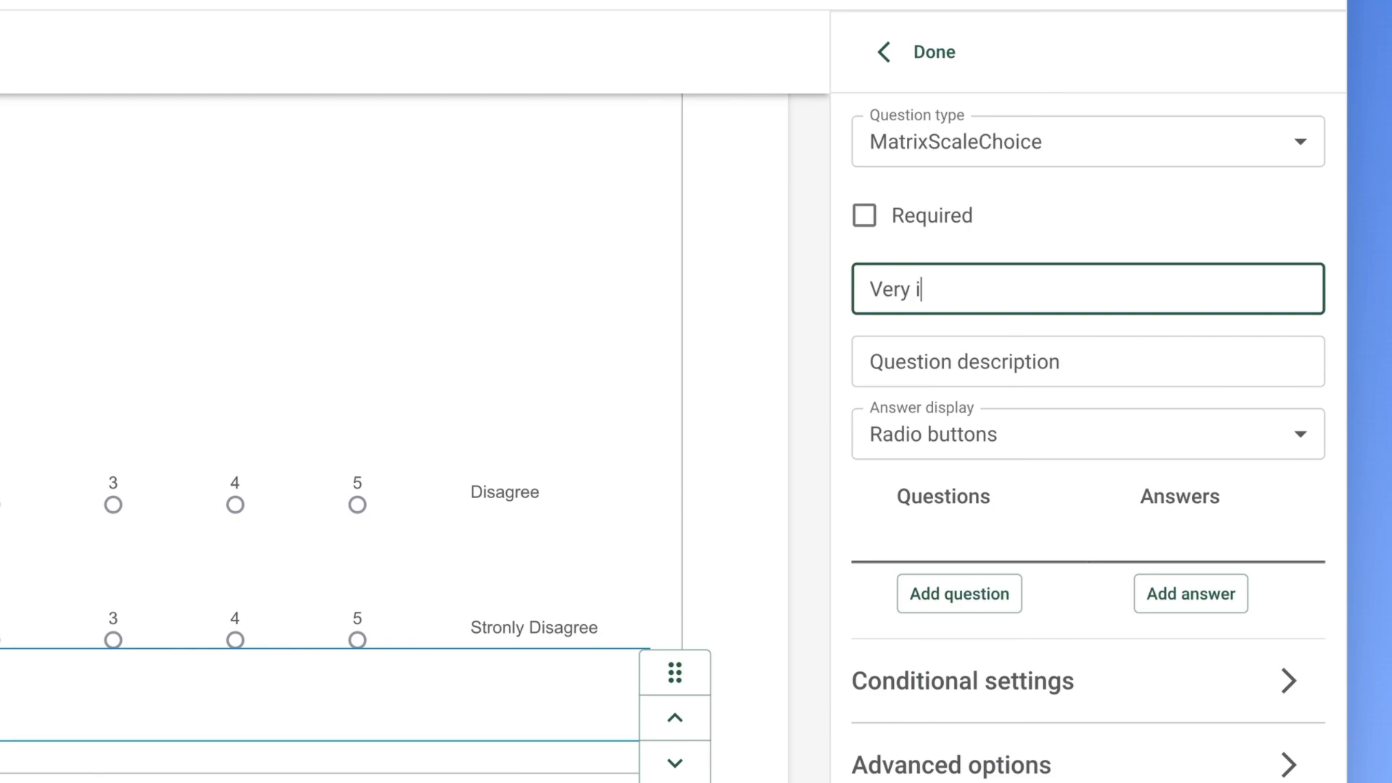
{"action": "triple_click", "coordinate": [994, 363]}
{"action": "type", "text": "Sel"}
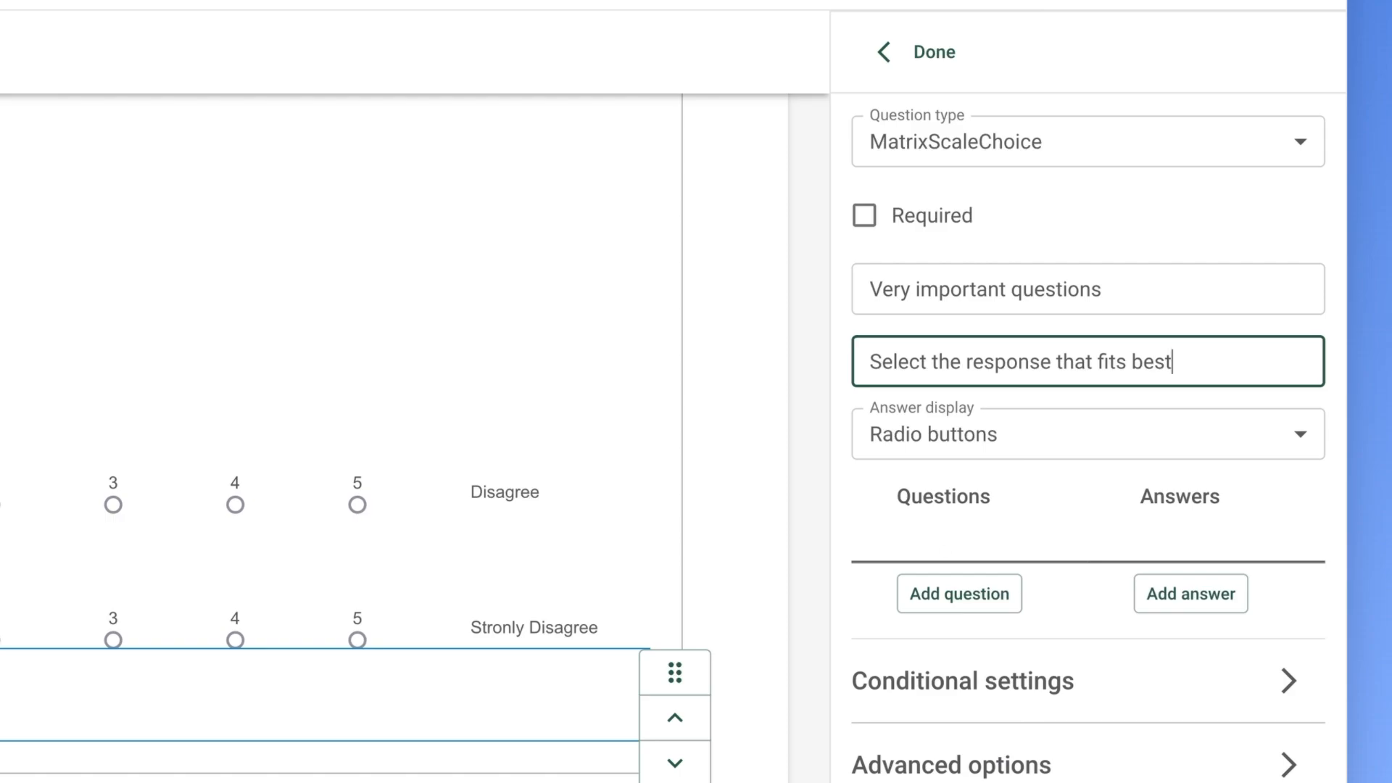
- Add the first matrix question, "What is your attitute to dancing at events?"
{"action": "left_click", "coordinate": [959, 593]}
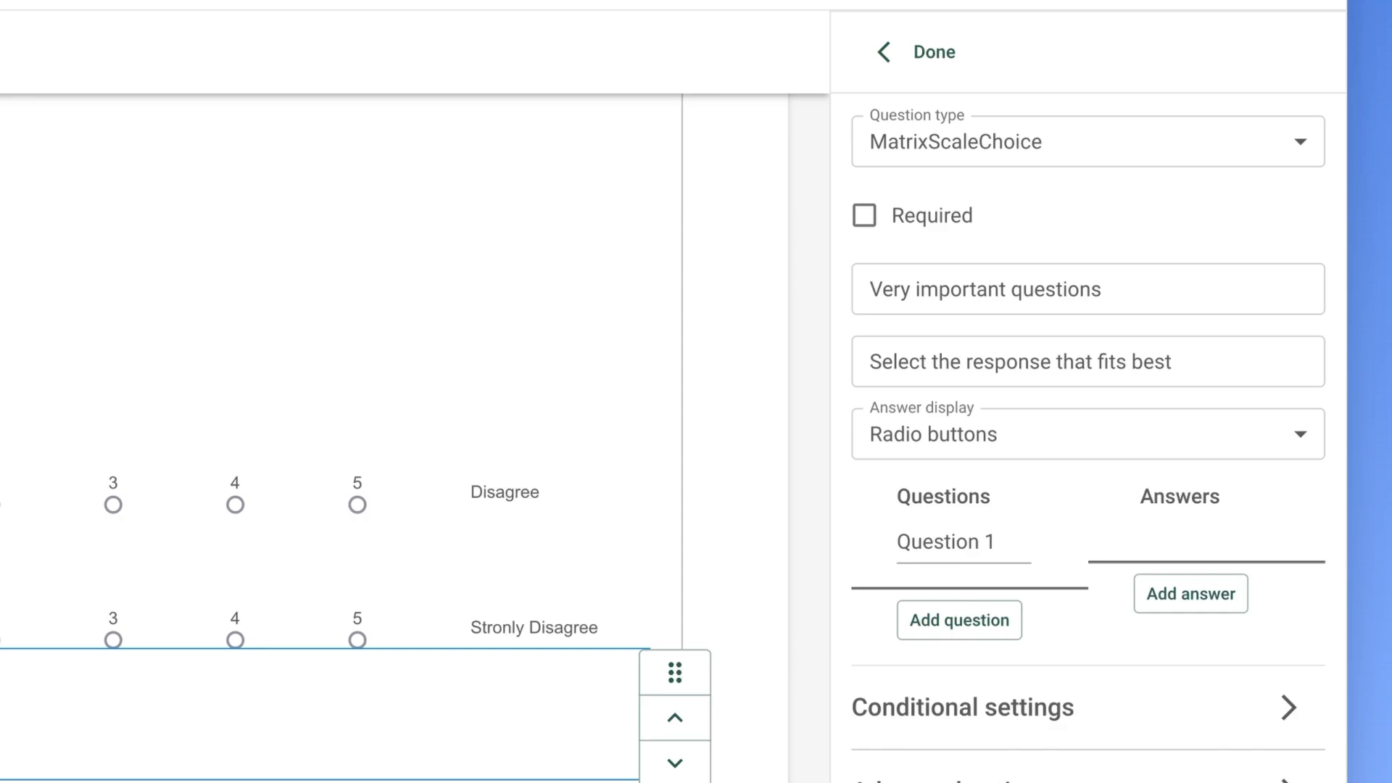
{"action": "left_click", "coordinate": [954, 551]}
{"action": "type", "text": "What is your a"}
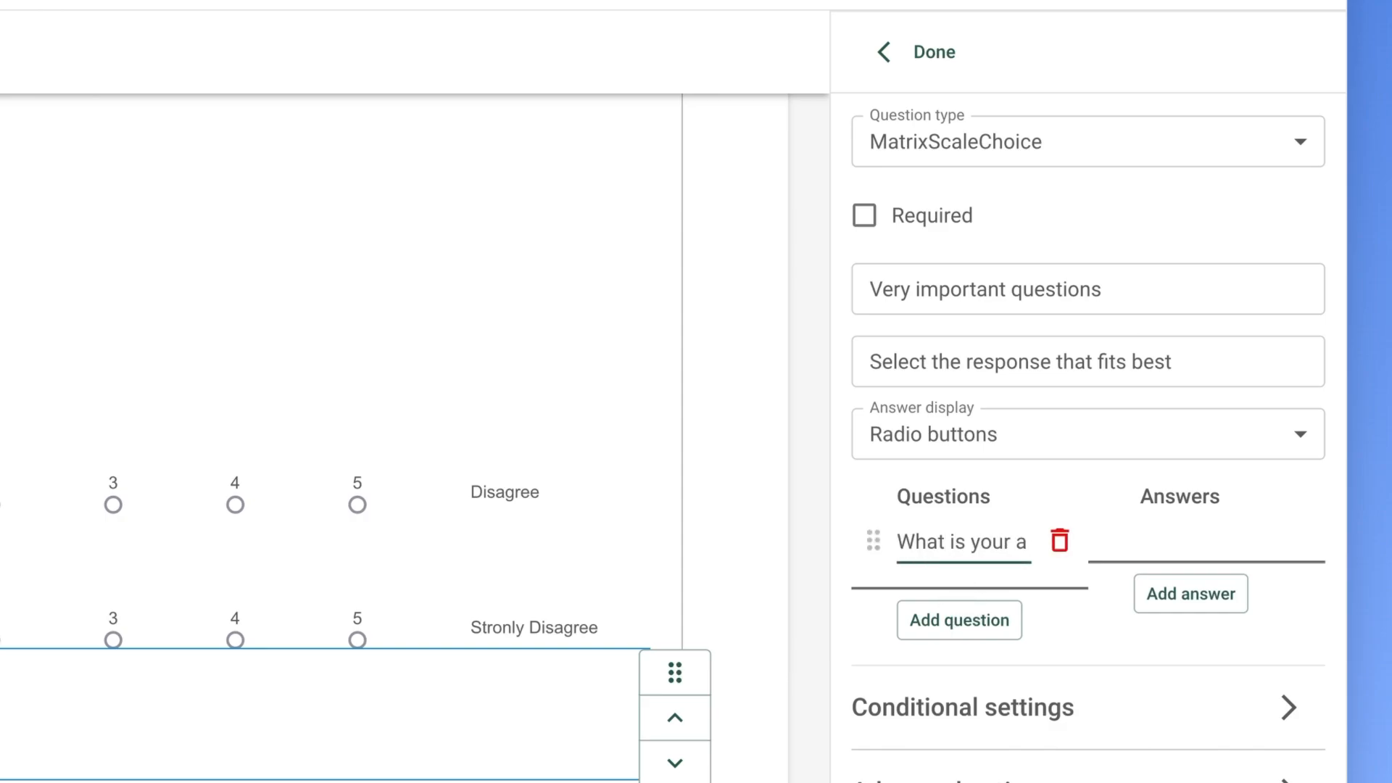
{"action": "type", "text": "ttitute to dancing at events?"}
- Add a second matrix question, "How would you categorise the presence of a snack table?"
{"action": "left_click", "coordinate": [959, 618]}
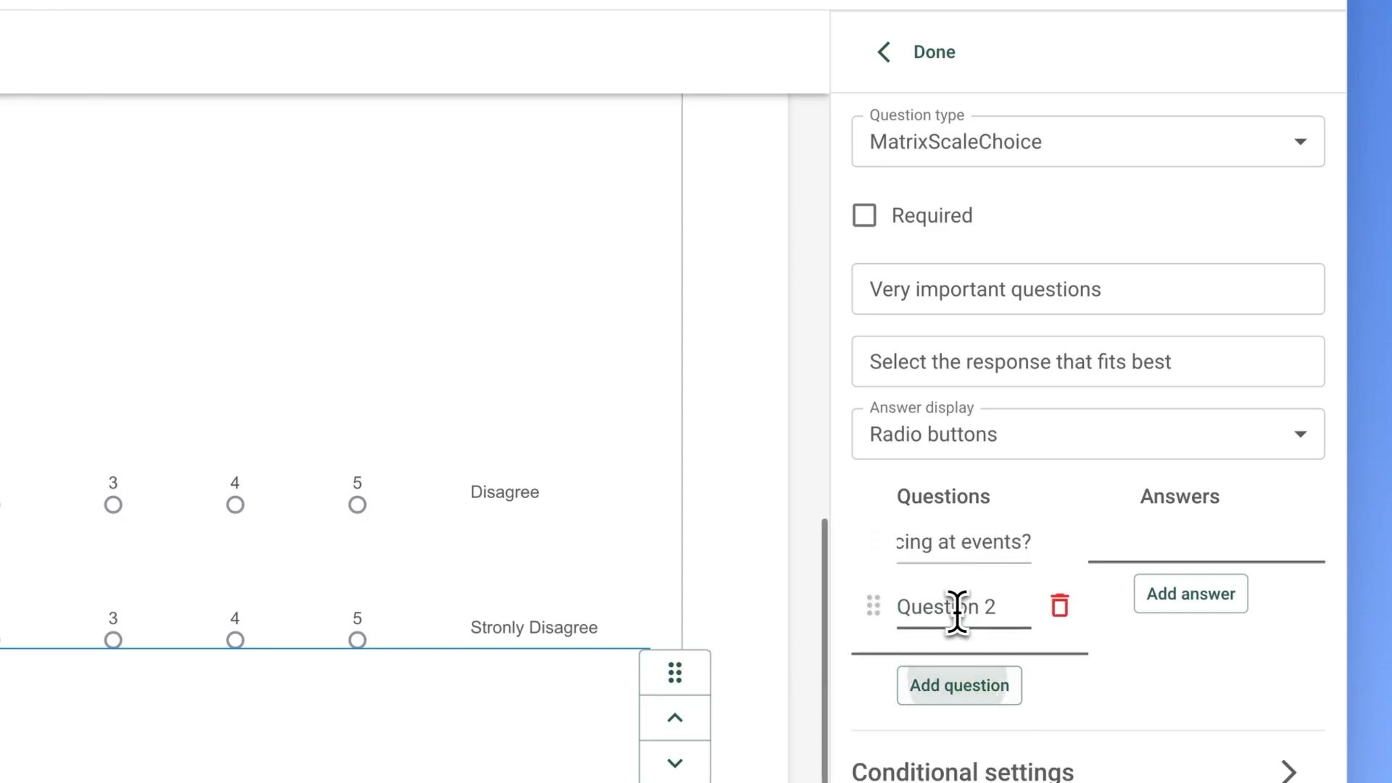
{"action": "left_click", "coordinate": [957, 609]}
{"action": "type", "text": "How would you categorise the presence of a snack table"}
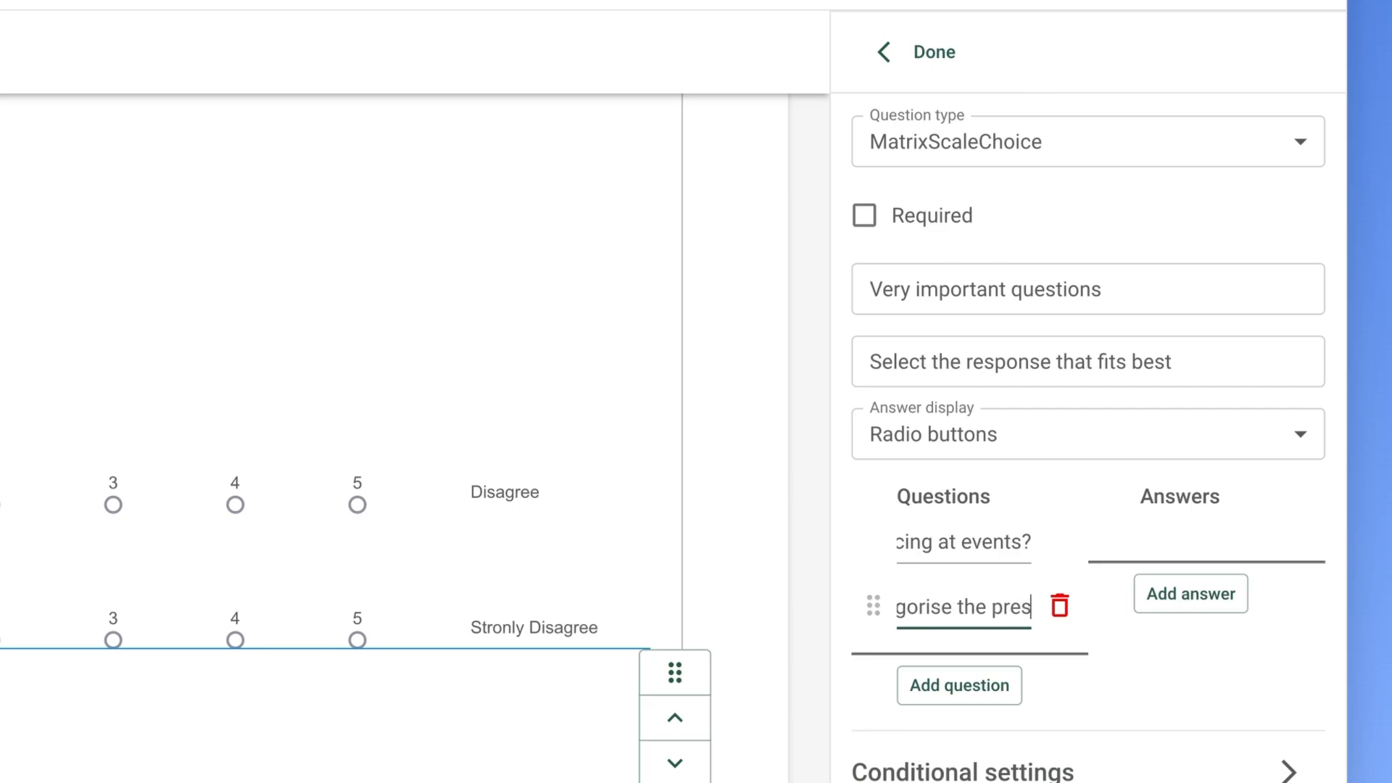
{"action": "type", "text": "?"}
- Add a third matrix question, "How would you feel about inviting Beyonce?"
{"action": "scroll", "coordinate": [935, 634], "scroll_direction": "down", "scroll_amount": 1}
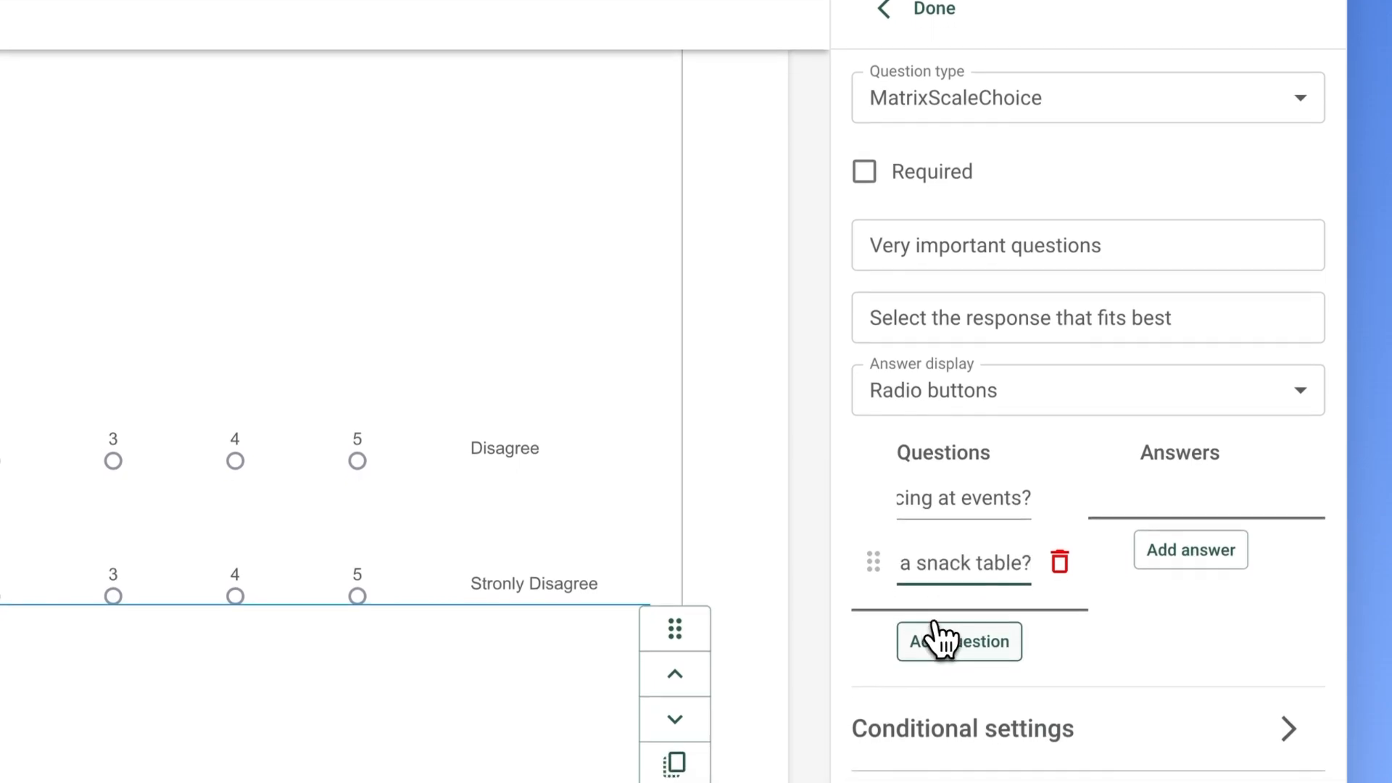
{"action": "left_click", "coordinate": [936, 634]}
{"action": "left_click", "coordinate": [933, 618]}
{"action": "type", "text": "How"}
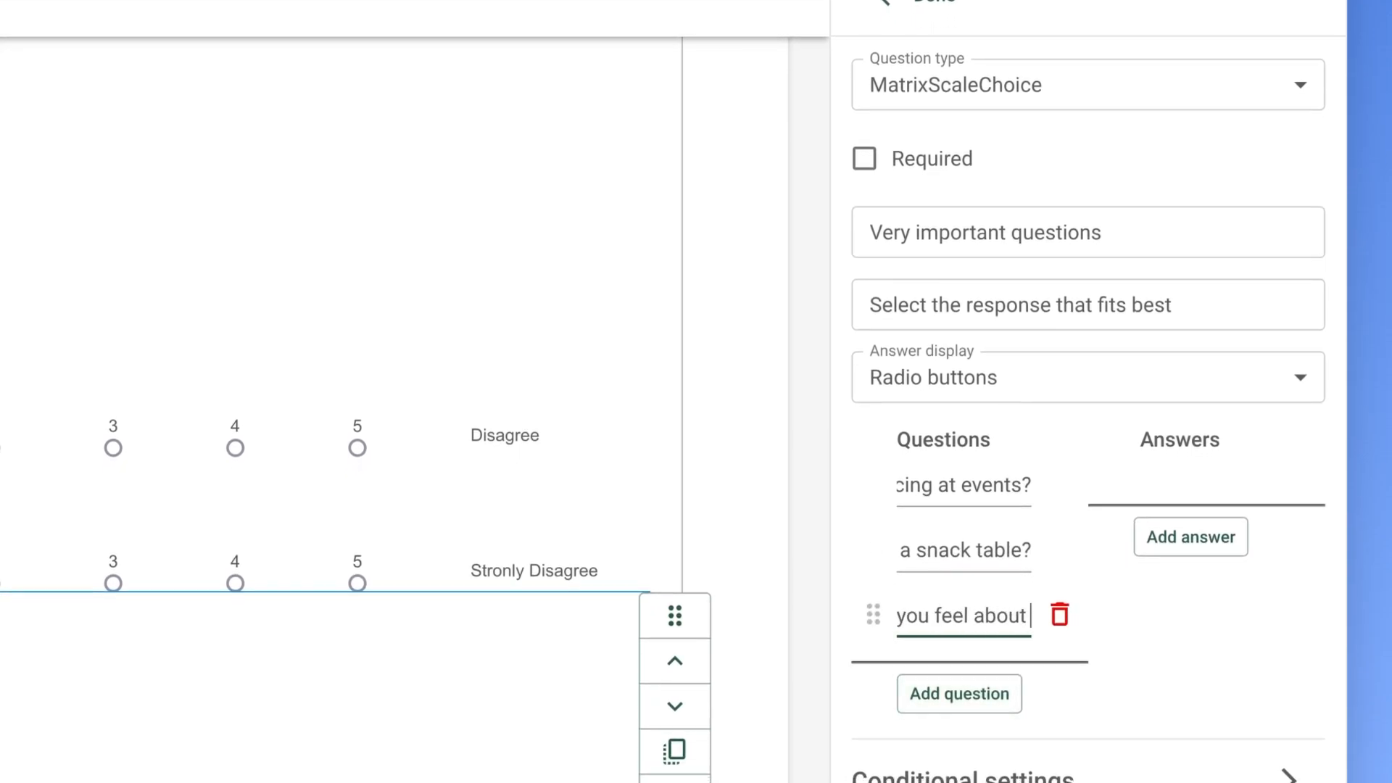
{"action": "type", "text": "once?"}
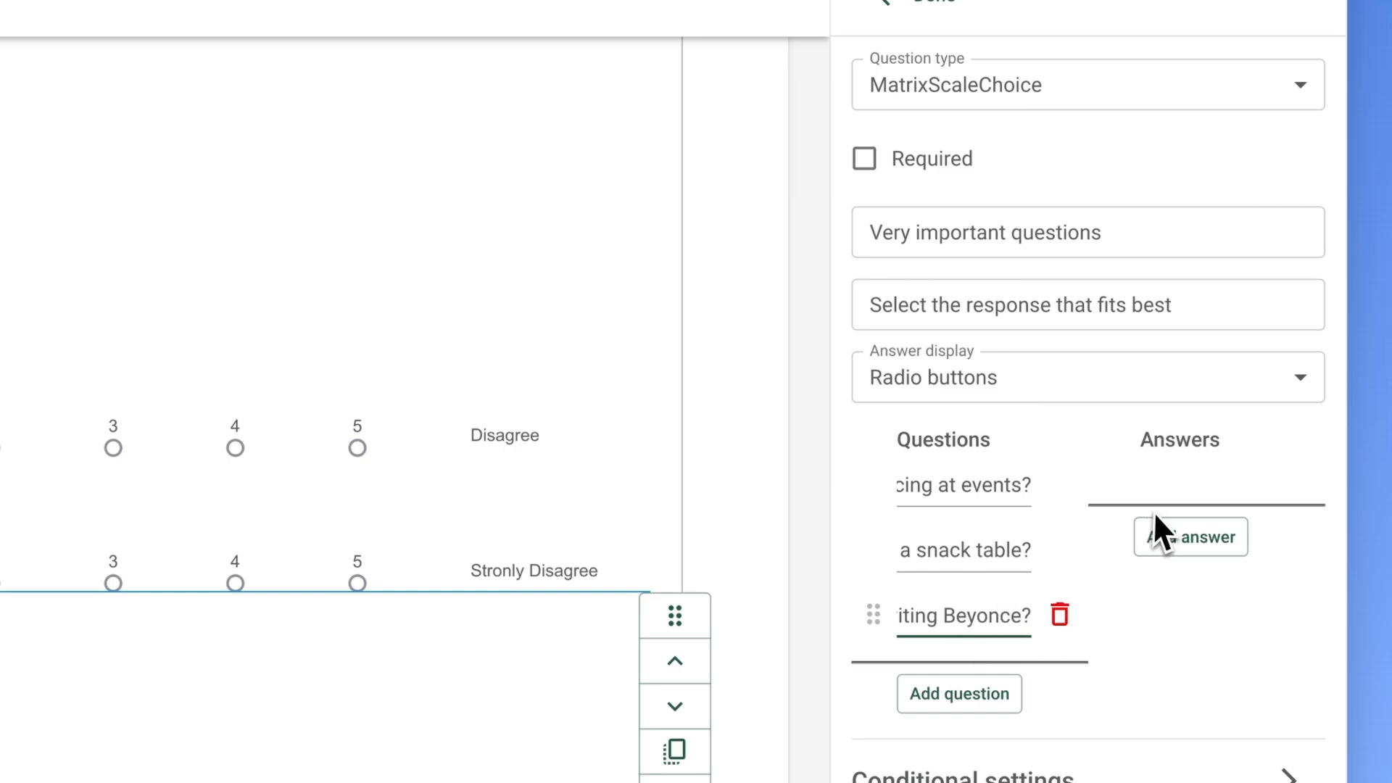
- Add the answers "Negative", "Neutral" and "Positive" to the matrix question and finish editing it
{"action": "left_click", "coordinate": [1184, 519]}
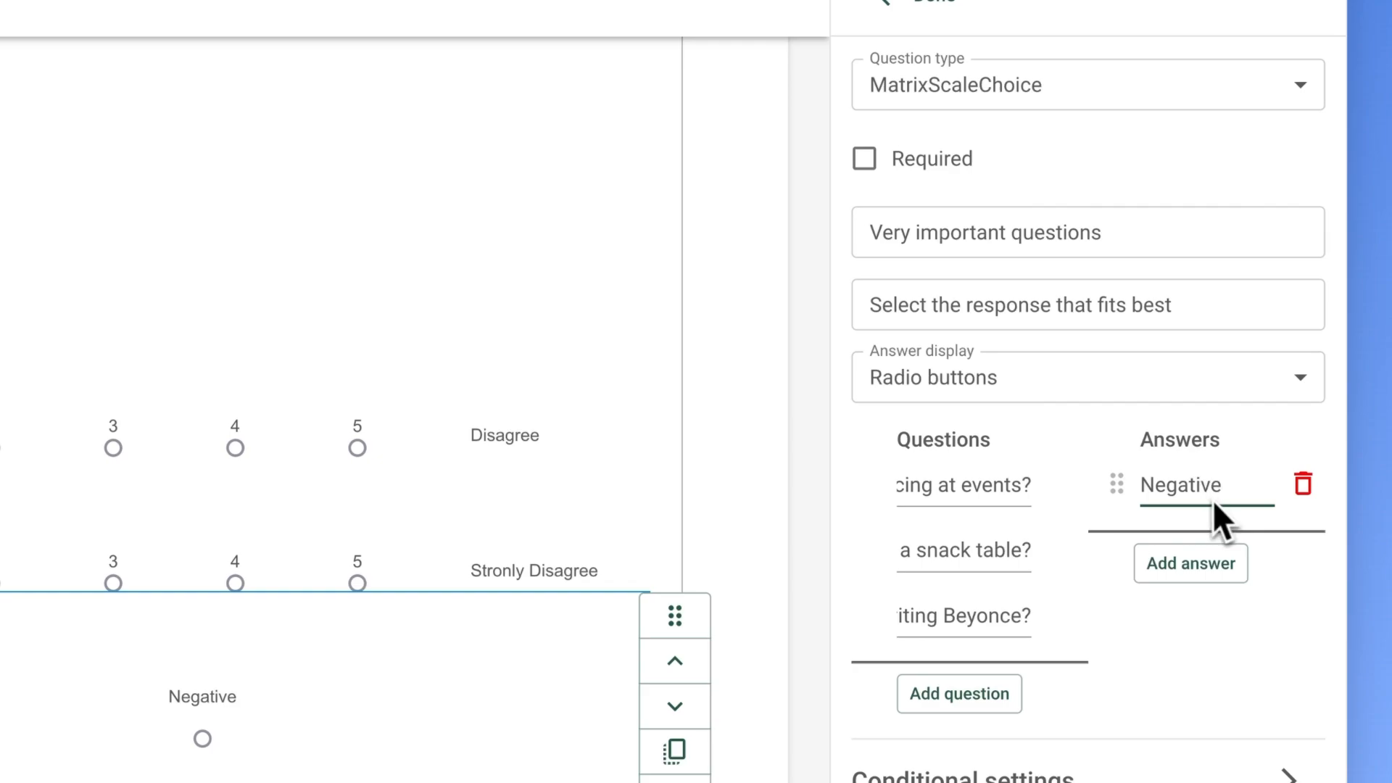
{"action": "left_click", "coordinate": [1193, 549]}
{"action": "type", "text": "Neutral"}
{"action": "left_click", "coordinate": [1195, 625]}
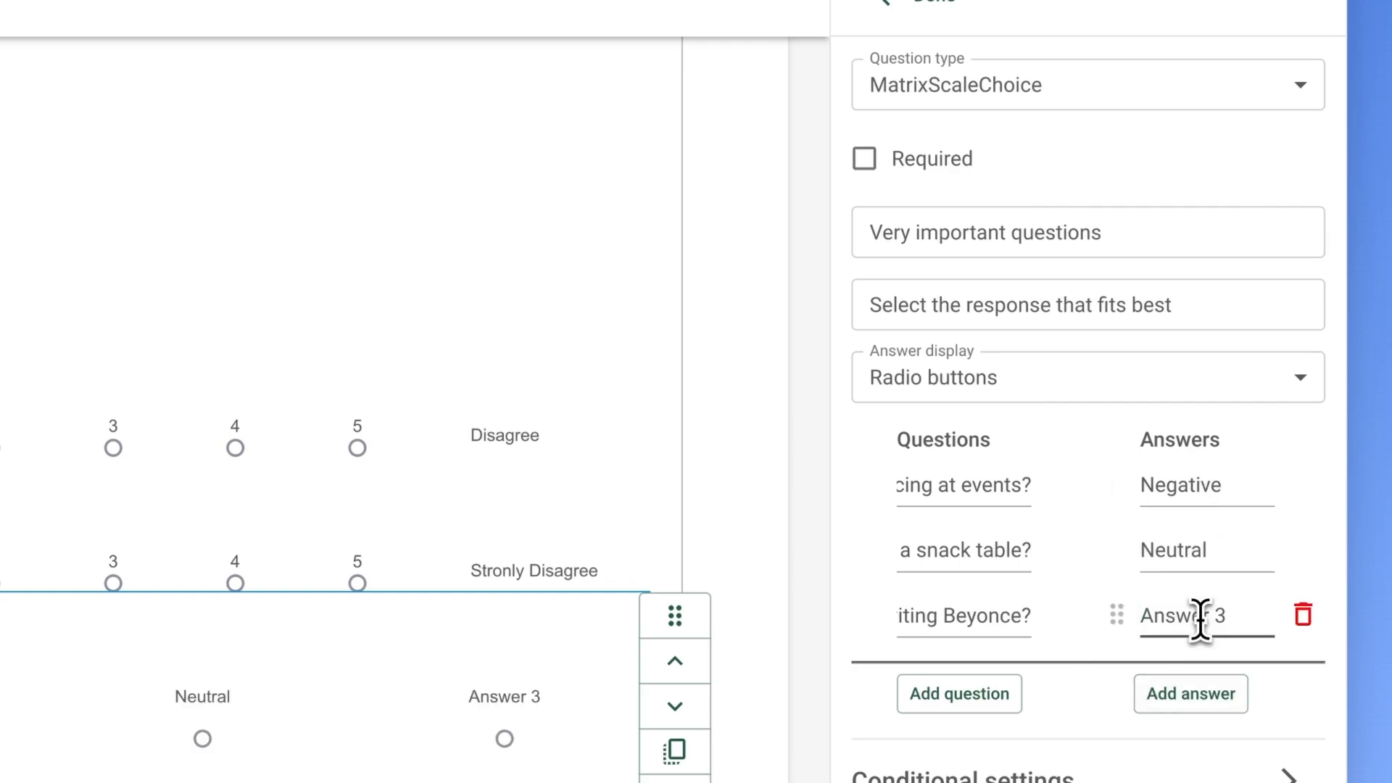
{"action": "type", "text": "Positive"}
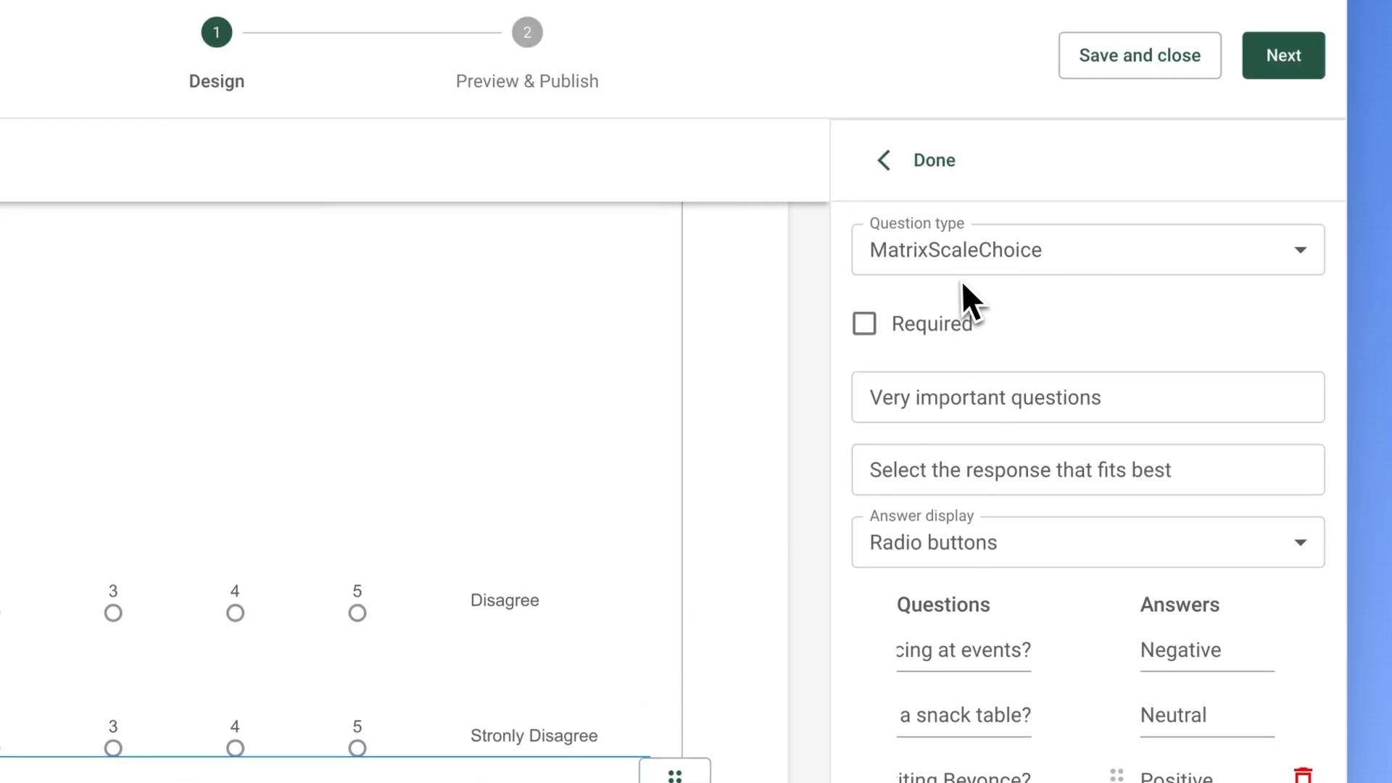
{"action": "left_click", "coordinate": [934, 2]}
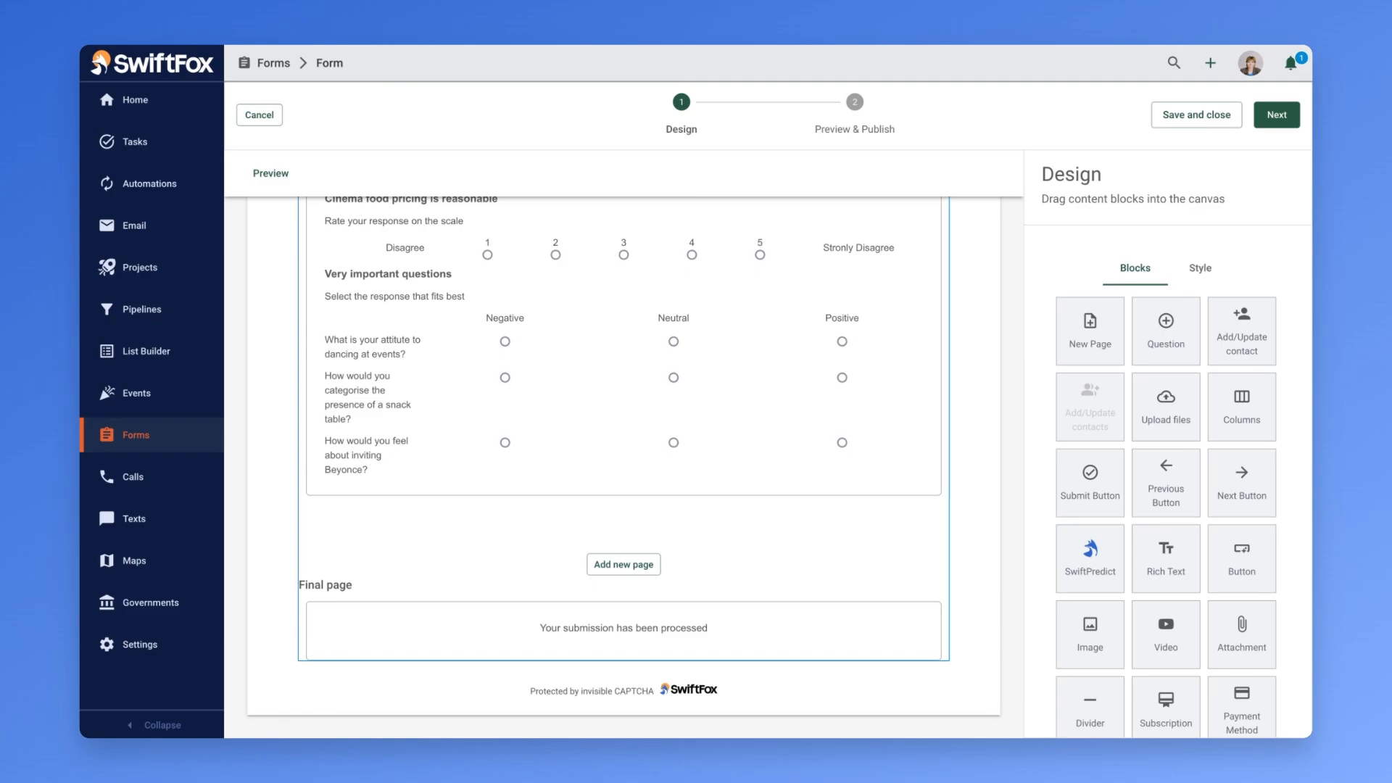
- Add Page 2 to the form and move the "Very important questions" matrix and the "Cinema food pricing is reasonable" rating question onto it
{"action": "left_click", "coordinate": [636, 564]}
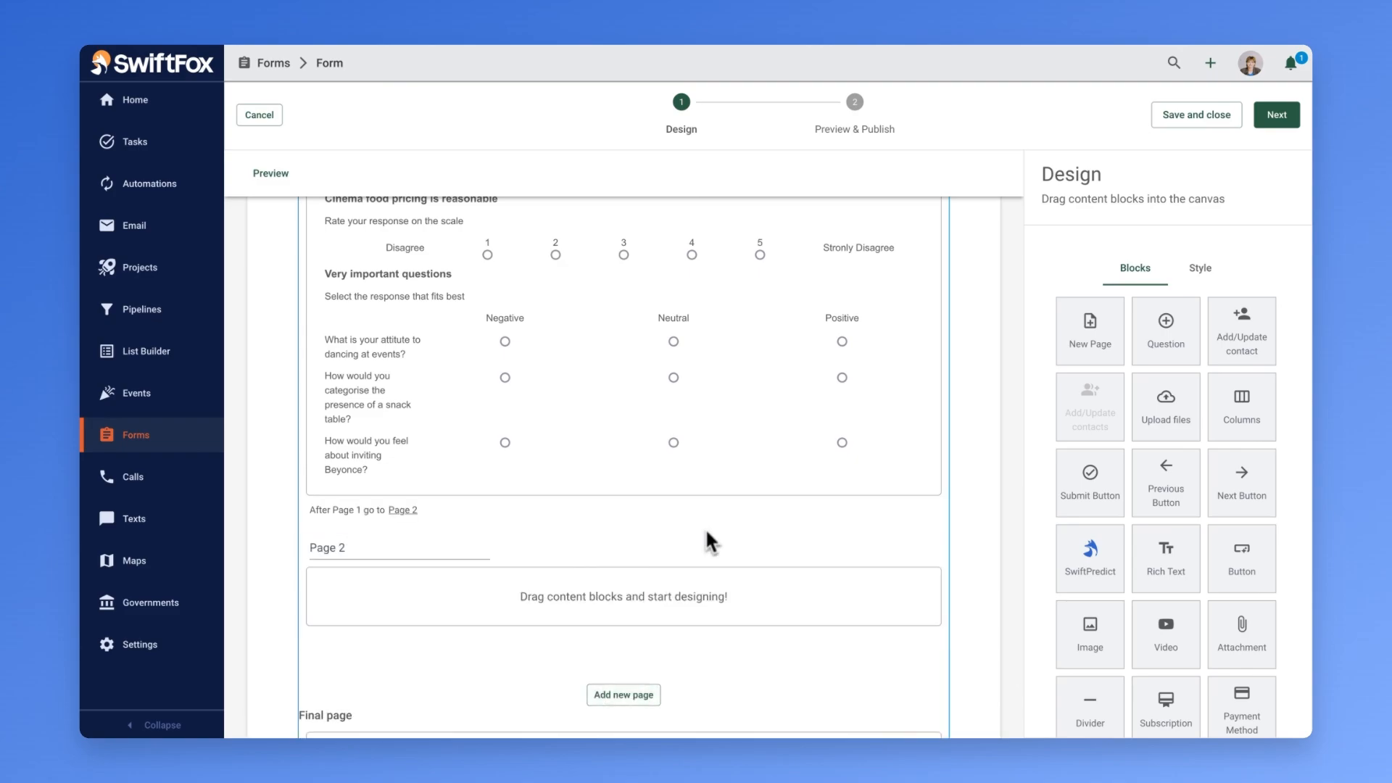
{"action": "left_click", "coordinate": [790, 428]}
{"action": "left_click_drag", "start_coordinate": [937, 275], "coordinate": [878, 534]}
{"action": "left_click", "coordinate": [929, 285]}
{"action": "left_click_drag", "start_coordinate": [929, 285], "coordinate": [920, 376]}
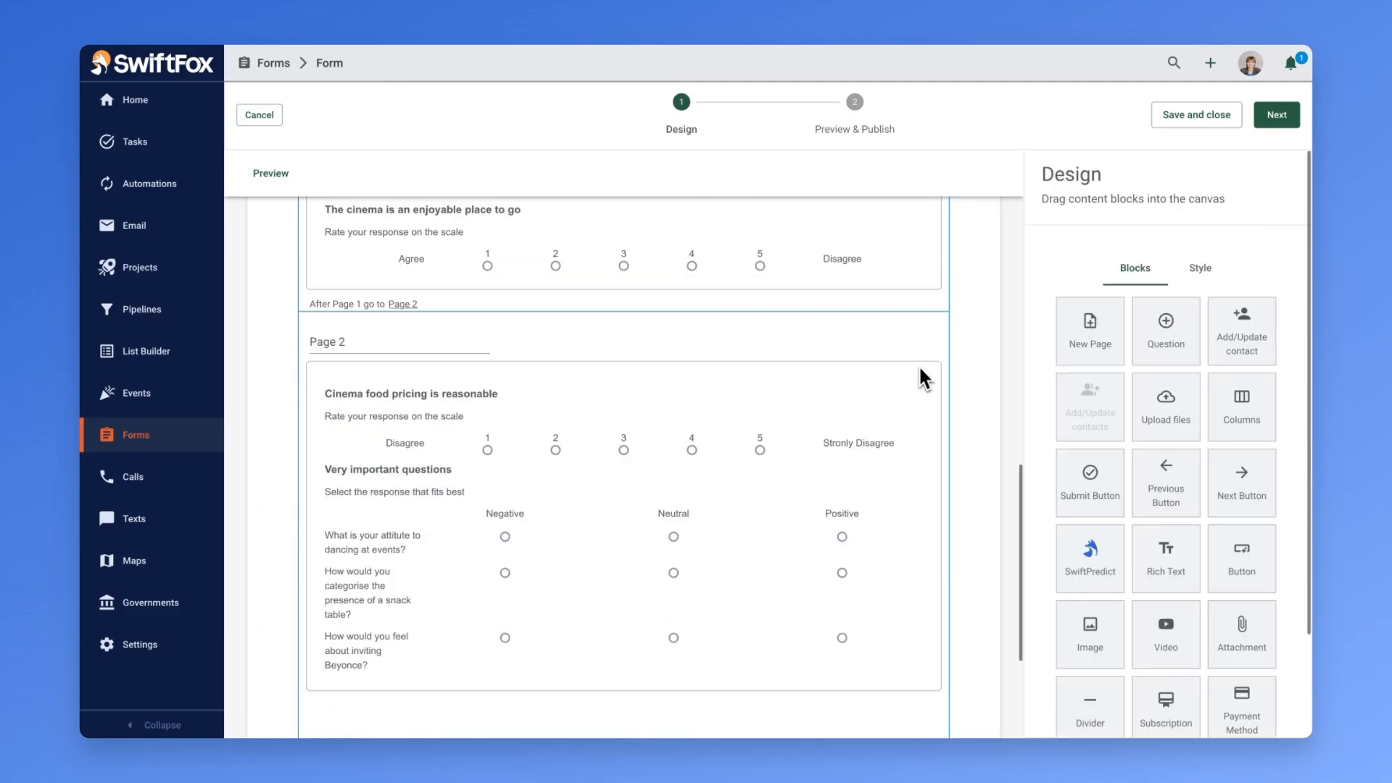
- Move "The cinema is an enjoyable place to go" and "Where do you like to go to inperson events?" from Page 1 to Page 2
{"action": "left_click", "coordinate": [935, 221]}
{"action": "left_click_drag", "start_coordinate": [935, 221], "coordinate": [933, 424]}
{"action": "scroll", "coordinate": [901, 389], "scroll_direction": "up", "scroll_amount": 3}
{"action": "left_click", "coordinate": [932, 271]}
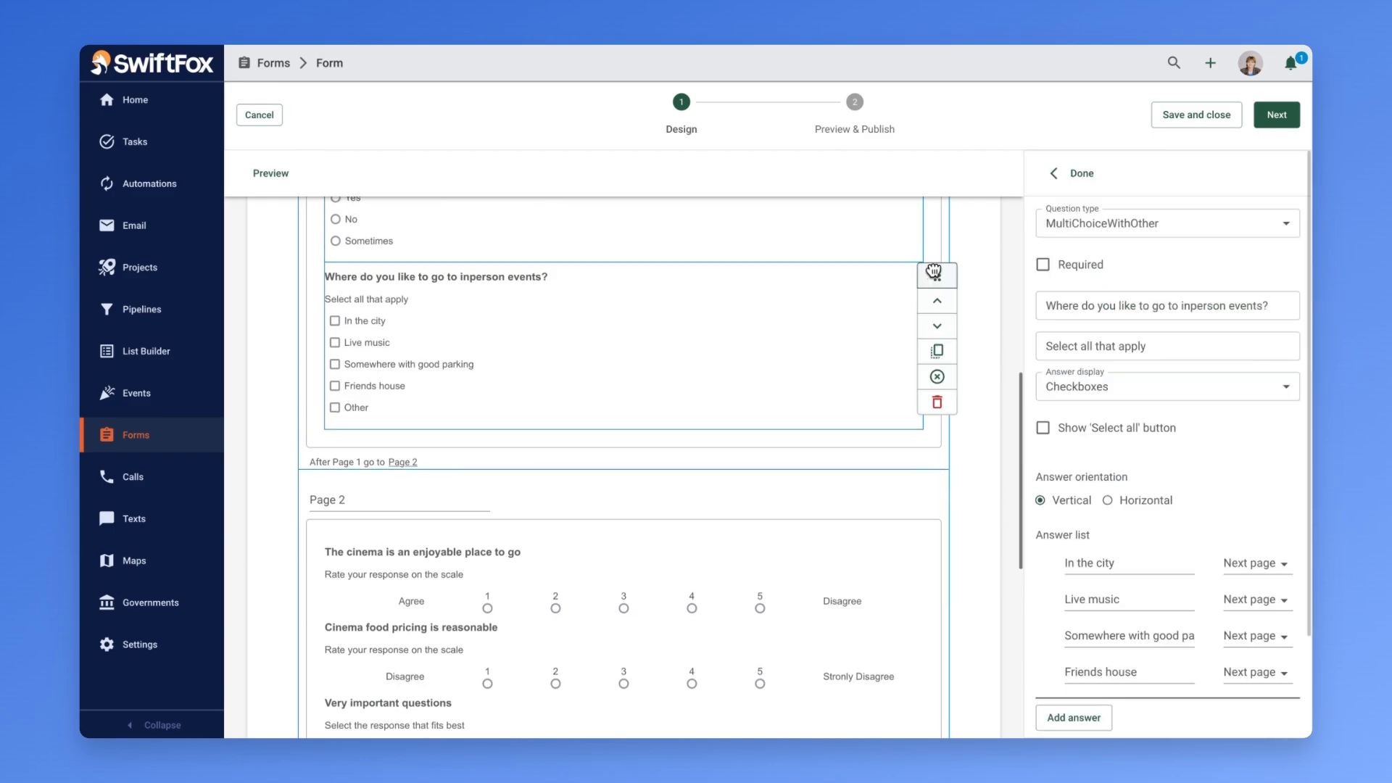
{"action": "left_click_drag", "start_coordinate": [933, 270], "coordinate": [923, 491]}
- Add Page 3 containing a SingleChoice question labelled "What would make in person events more enjoyable?"
{"action": "scroll", "coordinate": [923, 490], "scroll_direction": "down", "scroll_amount": 2}
{"action": "scroll", "coordinate": [690, 609], "scroll_direction": "down", "scroll_amount": 3}
{"action": "left_click", "coordinate": [627, 625]}
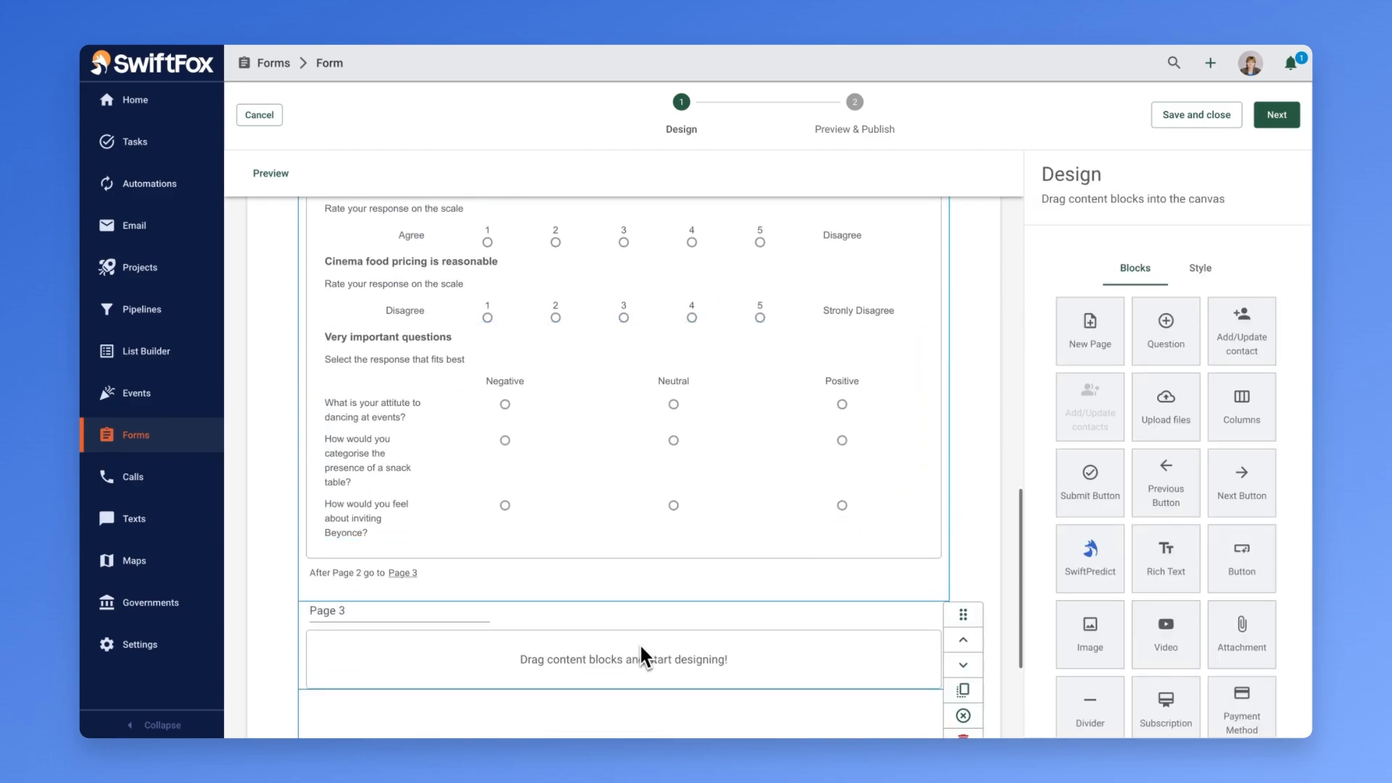
{"action": "left_click_drag", "start_coordinate": [1166, 331], "coordinate": [735, 677]}
{"action": "left_click", "coordinate": [1095, 310]}
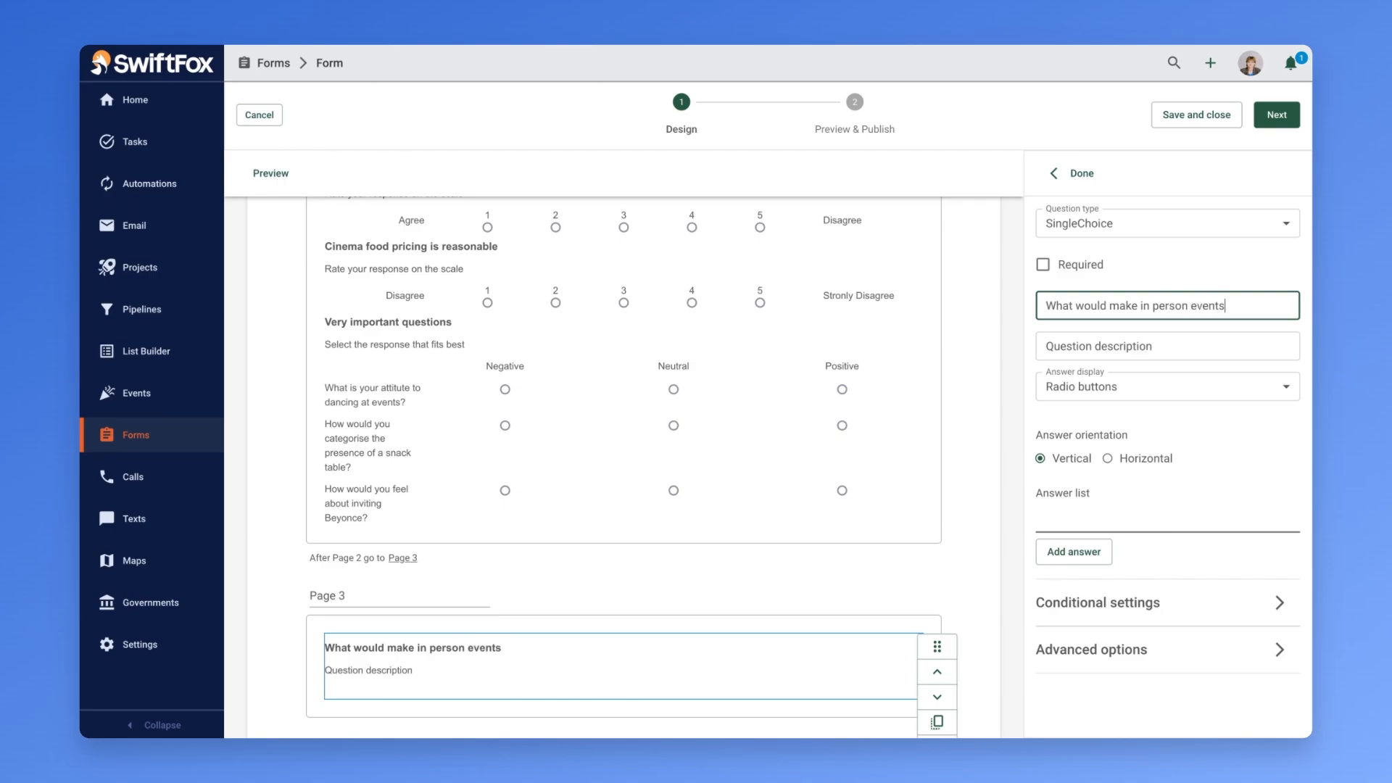
{"action": "type", "text": "yable?"}
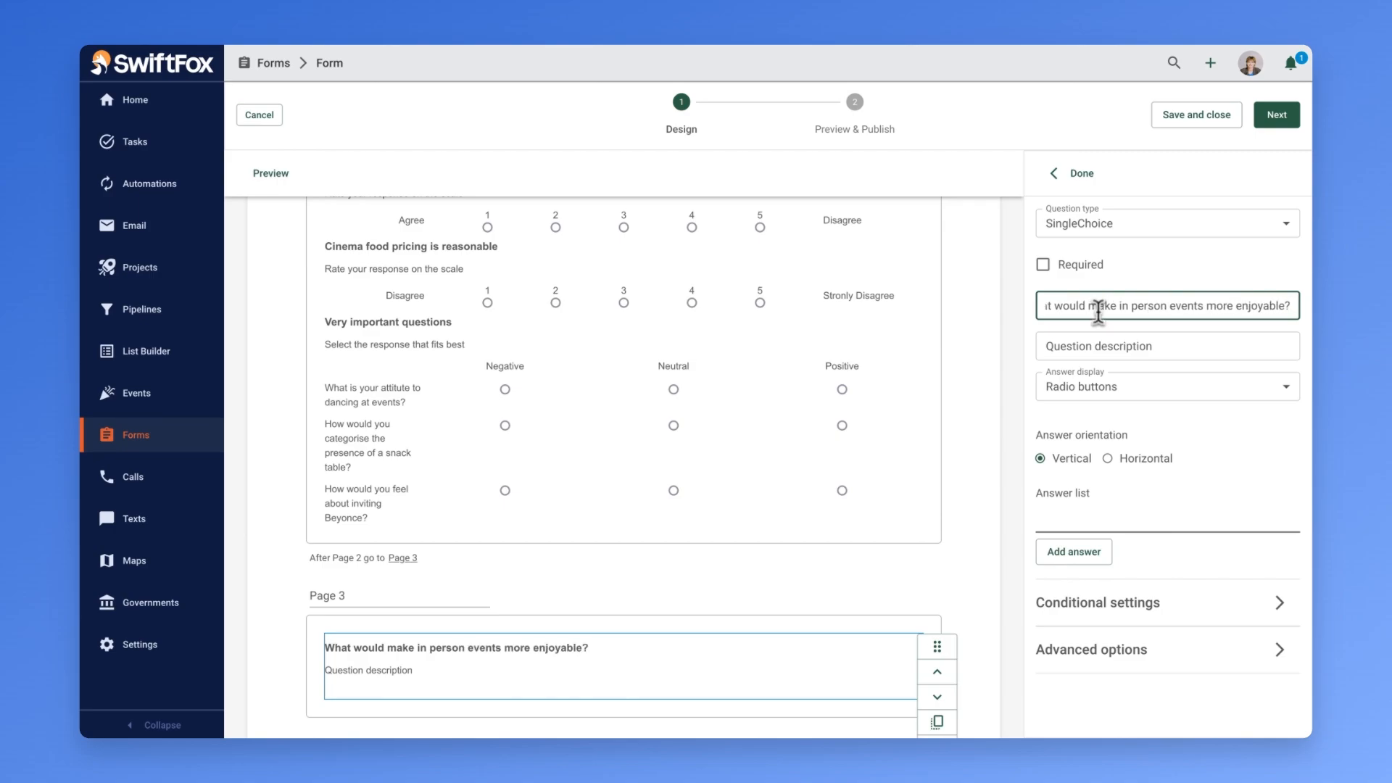
{"action": "left_click", "coordinate": [776, 591]}
- For "Do you enjoy attending in person events?", route the answer Yes to Page 2 and No to Page 3
{"action": "scroll", "coordinate": [767, 597], "scroll_direction": "up", "scroll_amount": 6}
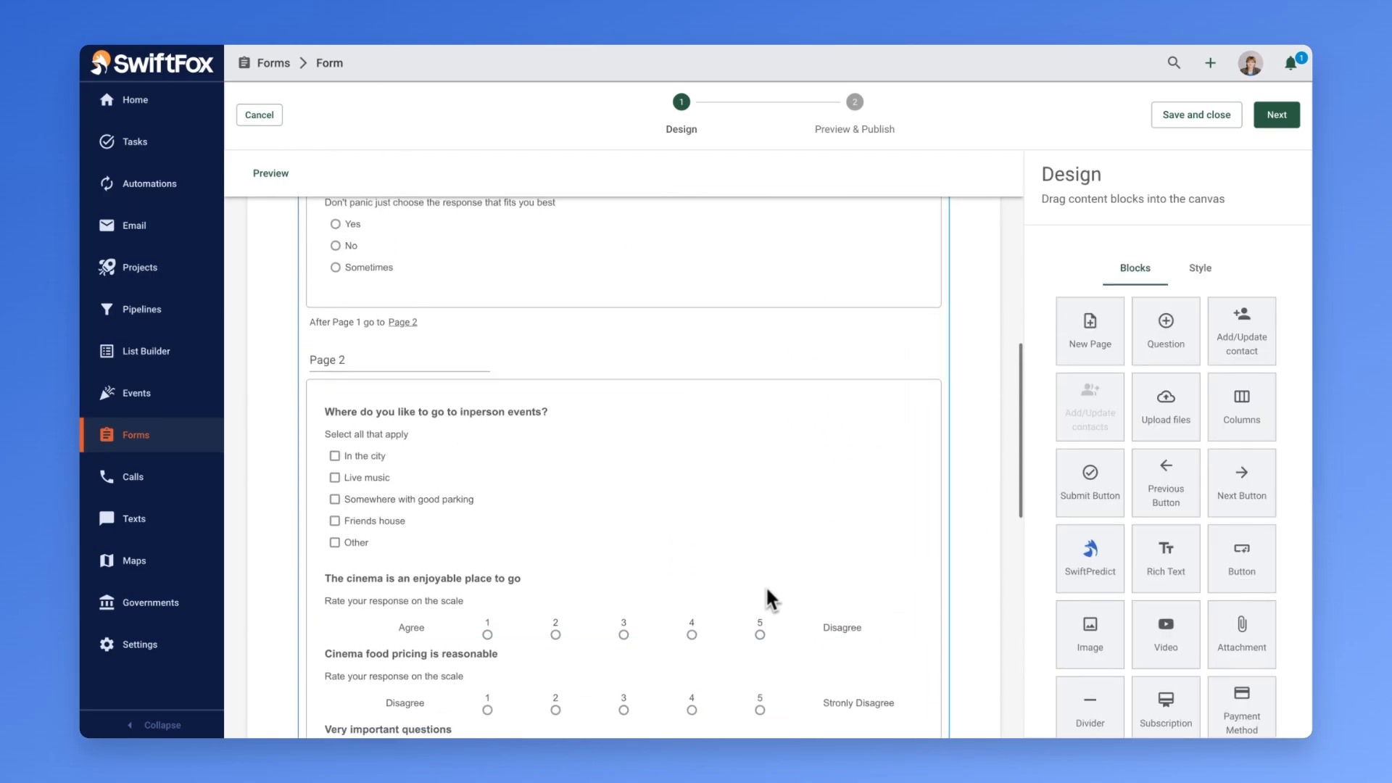
{"action": "left_click", "coordinate": [475, 299]}
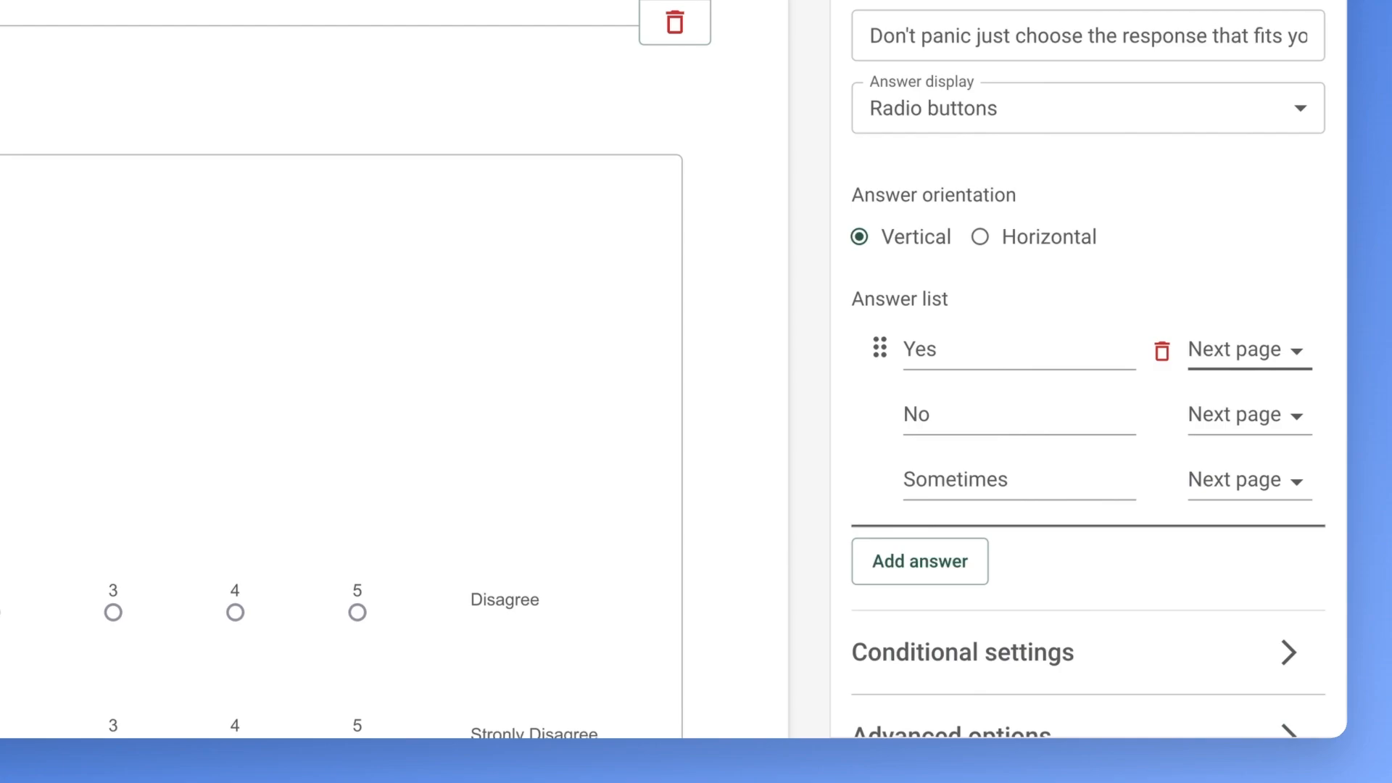
{"action": "left_click", "coordinate": [1235, 363]}
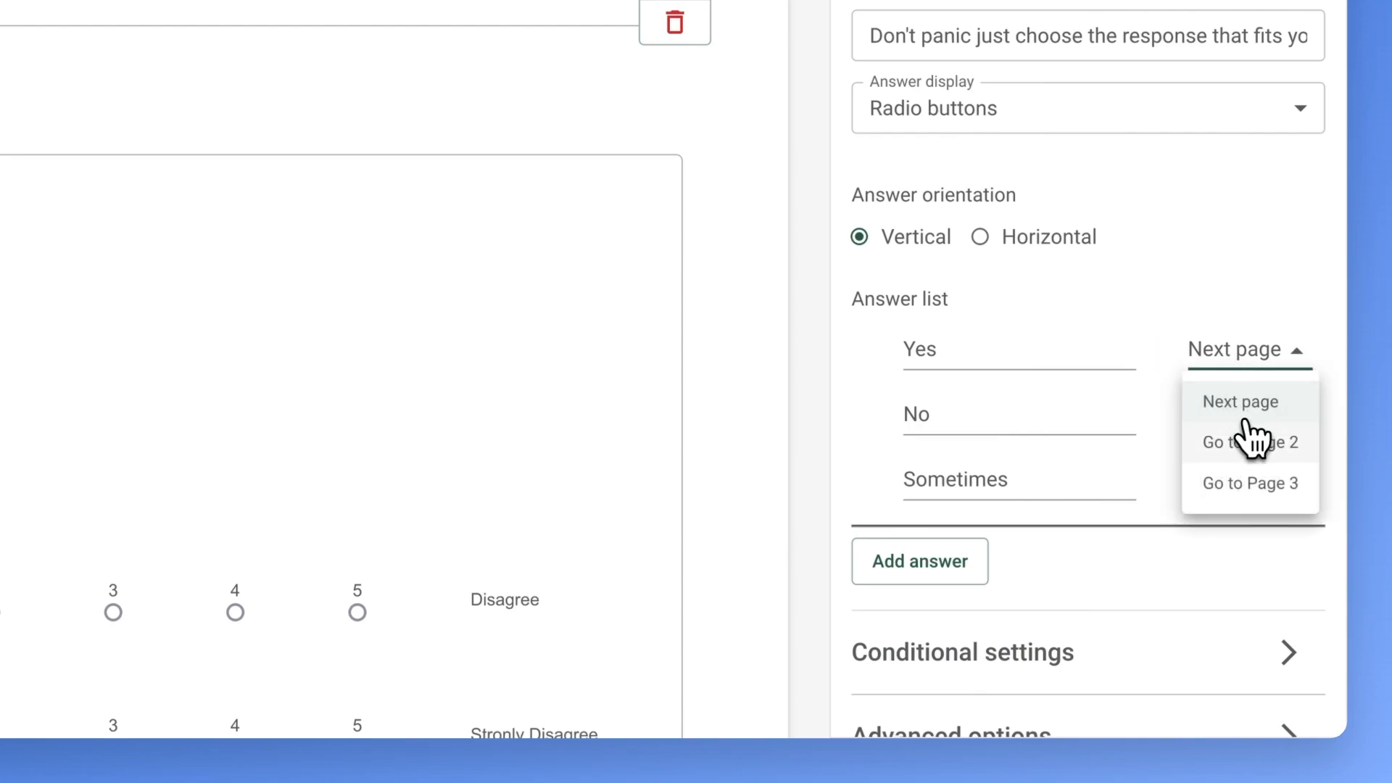
{"action": "left_click", "coordinate": [1255, 445]}
{"action": "left_click", "coordinate": [1249, 430]}
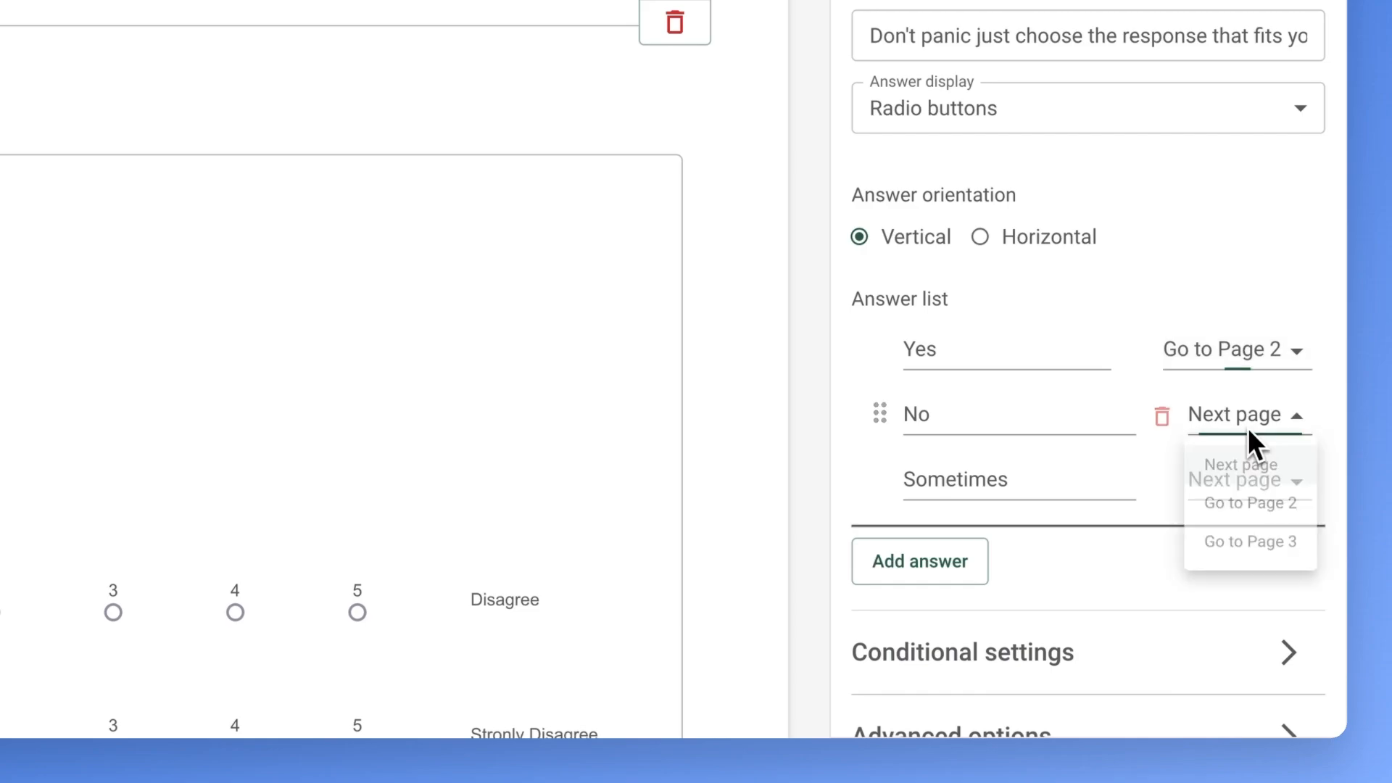
{"action": "left_click", "coordinate": [1257, 547]}
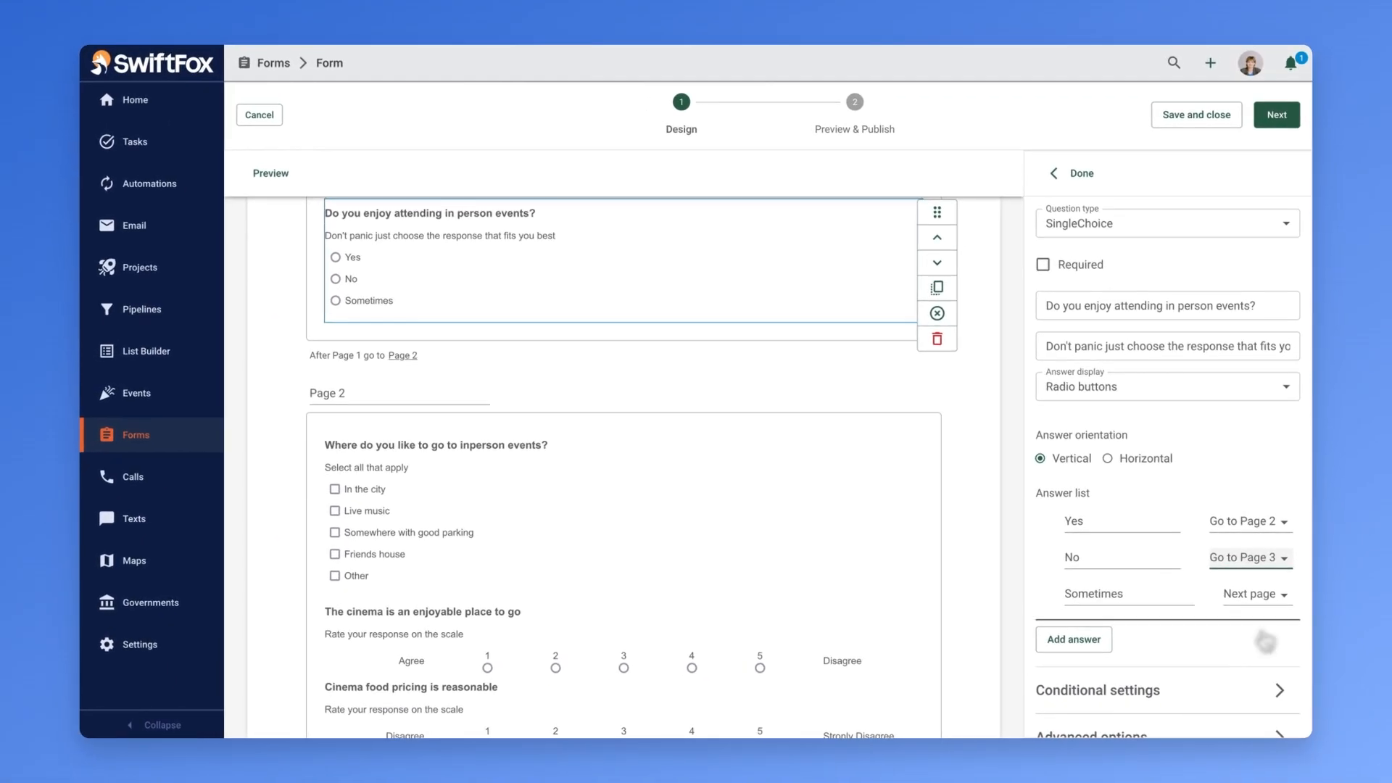
- Add Page 4 containing a SingleChoiceRating question labelled "How would you rate this survey so far?"
{"action": "scroll", "coordinate": [730, 646], "scroll_direction": "down", "scroll_amount": 6}
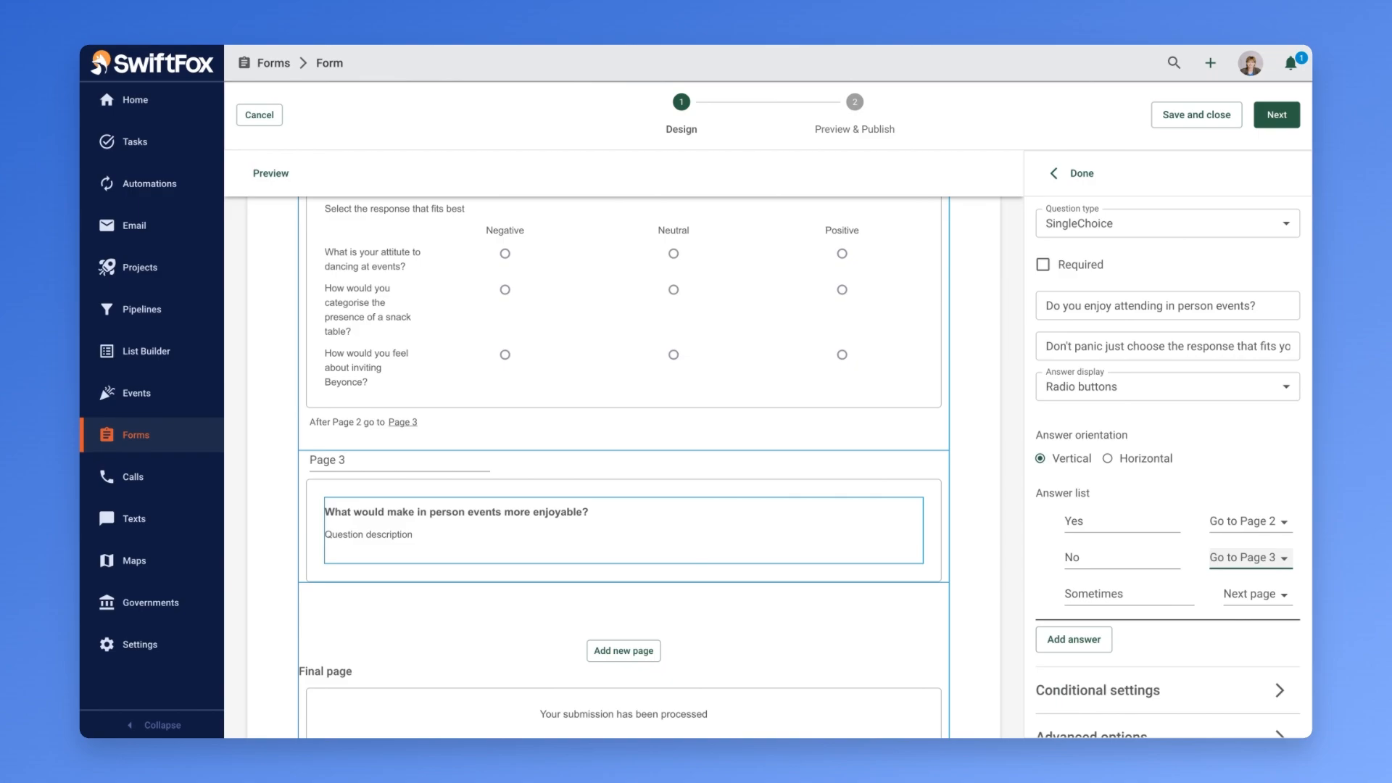
{"action": "left_click", "coordinate": [638, 650]}
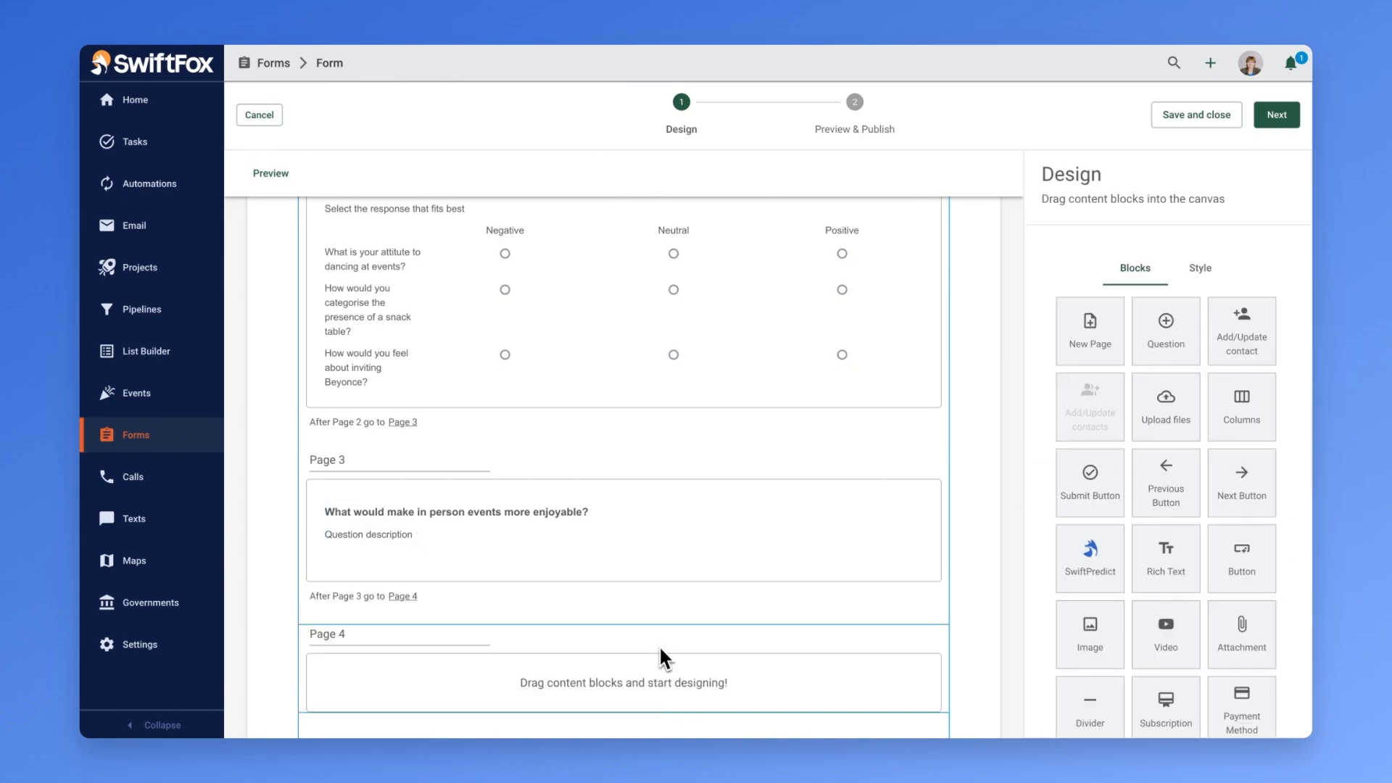
{"action": "left_click_drag", "start_coordinate": [1166, 327], "coordinate": [686, 522]}
{"action": "left_click", "coordinate": [684, 517]}
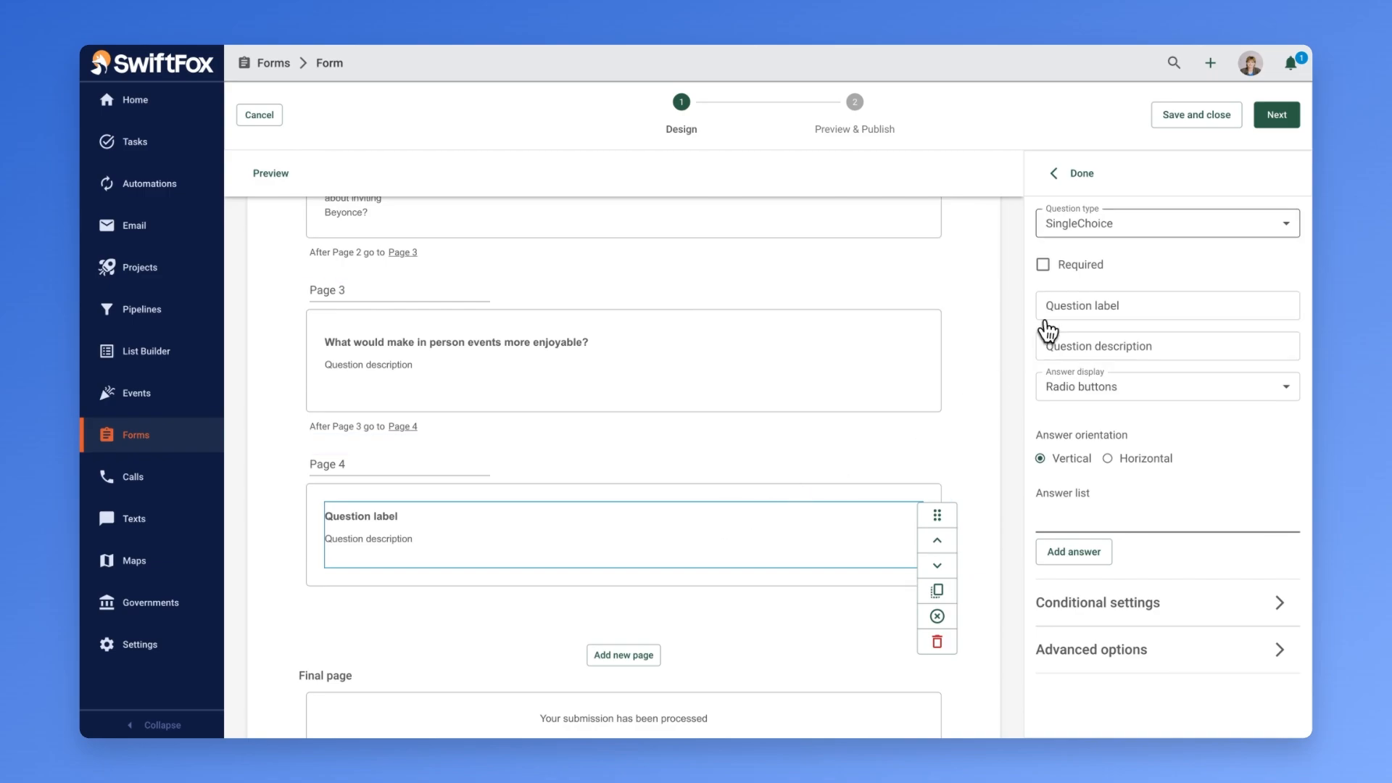
{"action": "left_click", "coordinate": [1119, 224]}
{"action": "left_click", "coordinate": [1106, 442]}
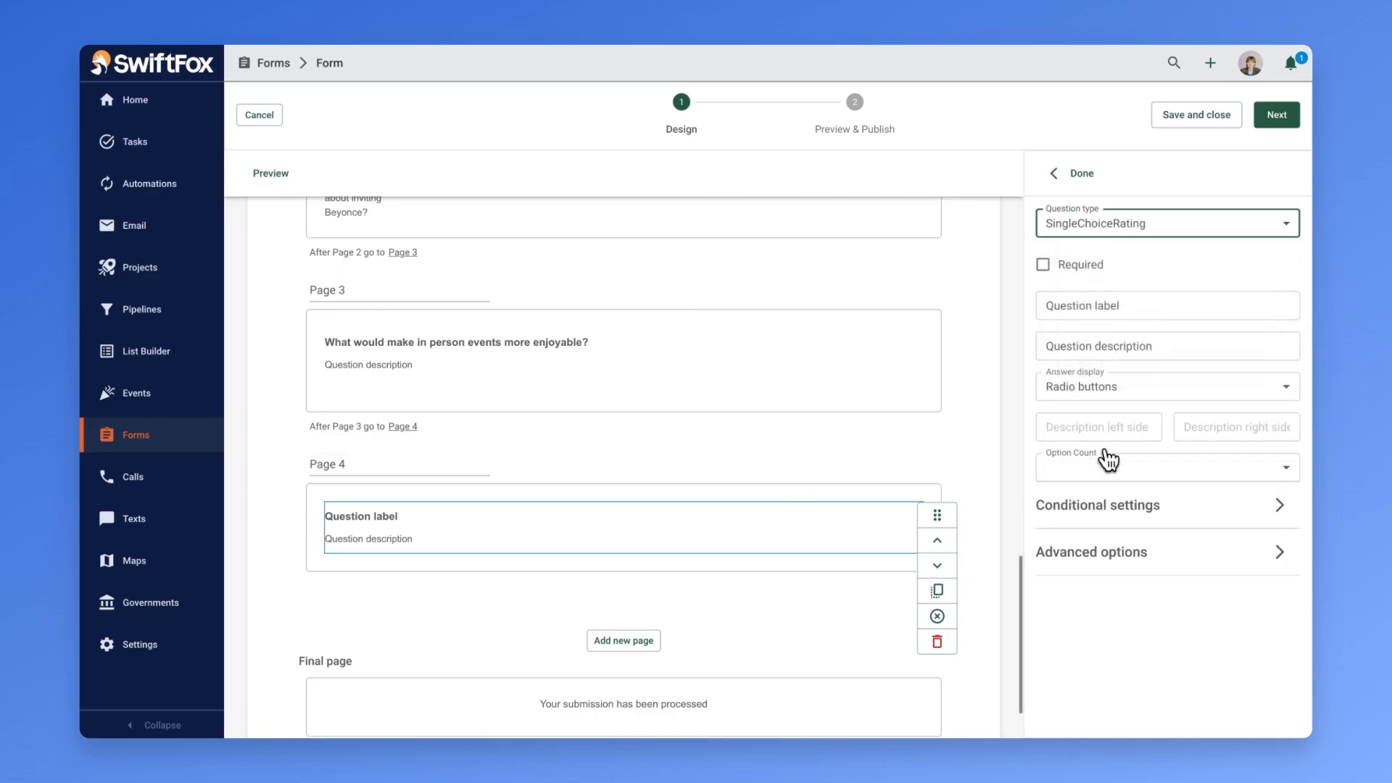
{"action": "triple_click", "coordinate": [1103, 308]}
{"action": "type", "text": "How would you rate this survey so far?"}
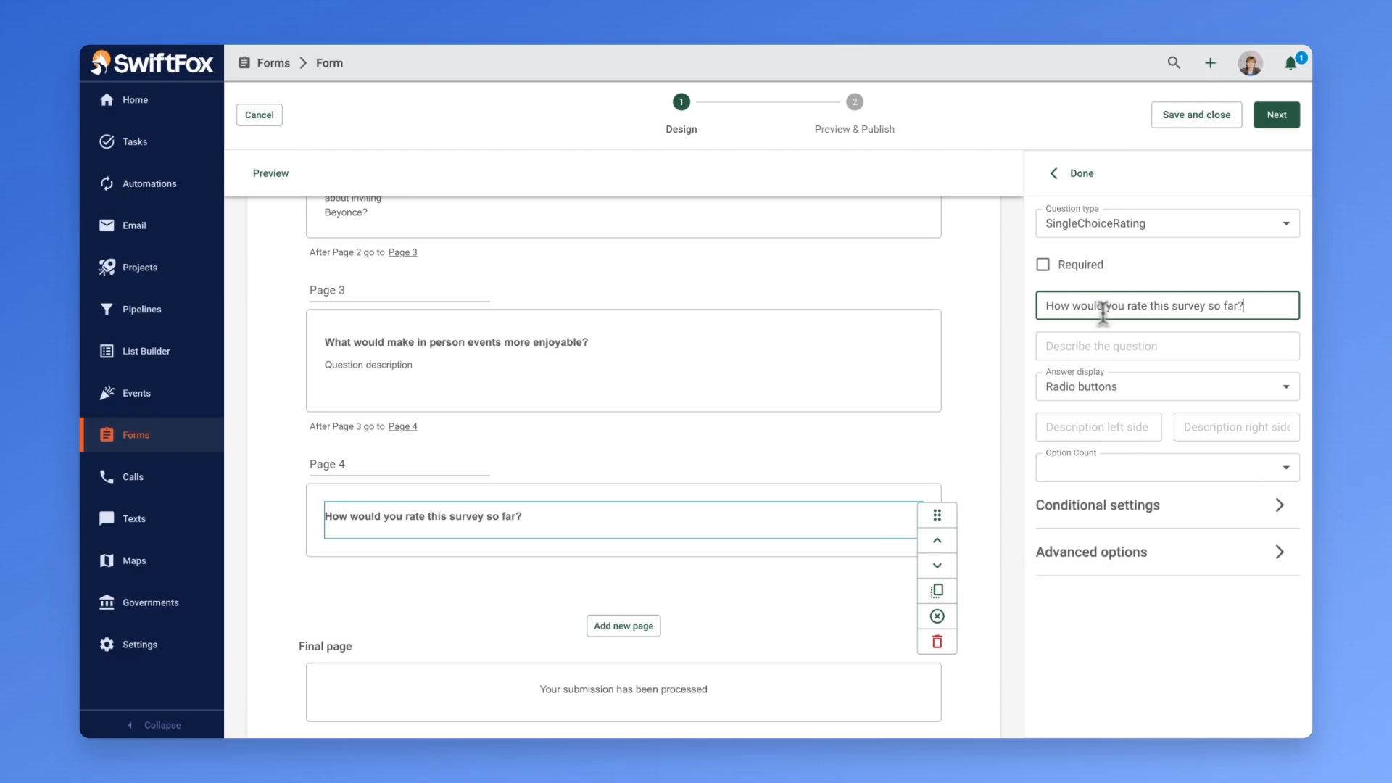
- Describe the survey rating scale's ends as "Amazing" and "Very Amazing" and set the option count to 5
{"action": "left_click", "coordinate": [1062, 433]}
{"action": "type", "text": "Amazing"}
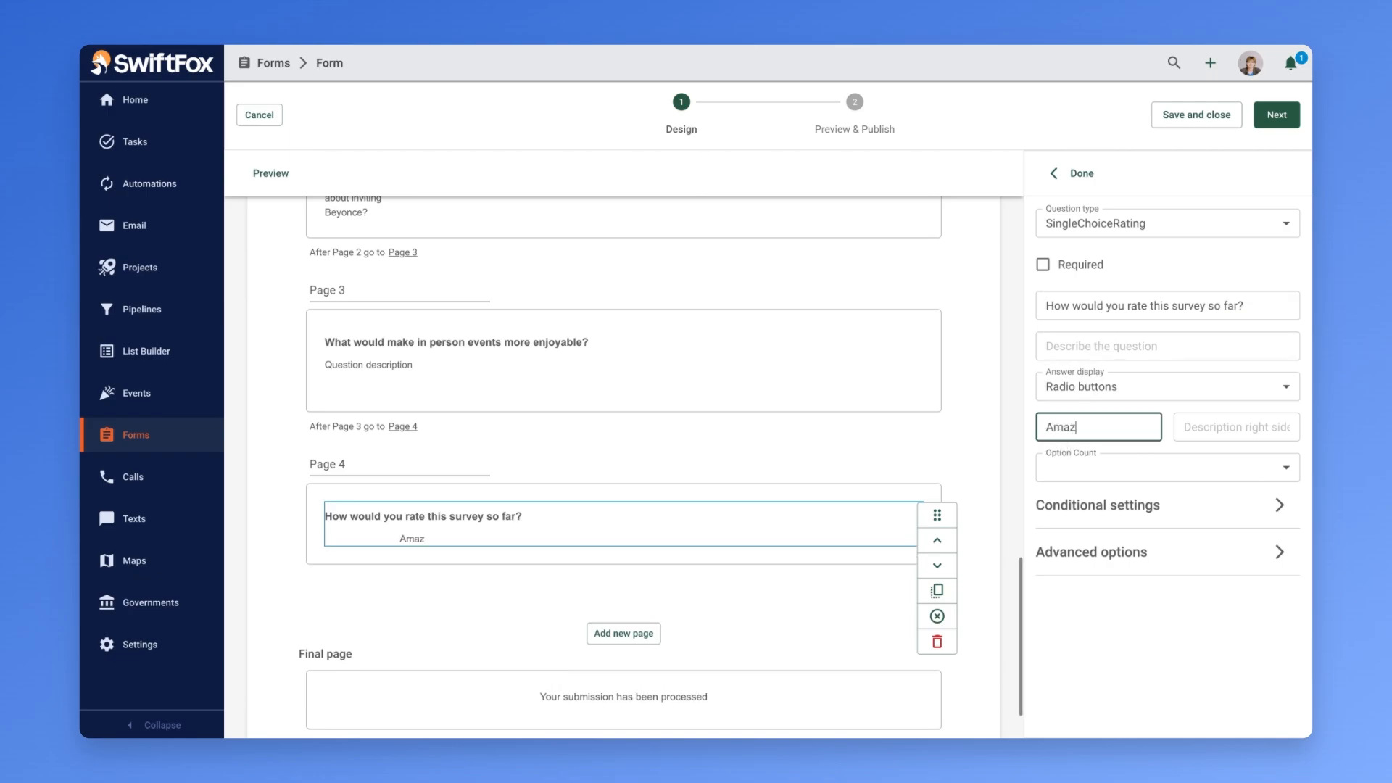
{"action": "key", "text": "Tab"}
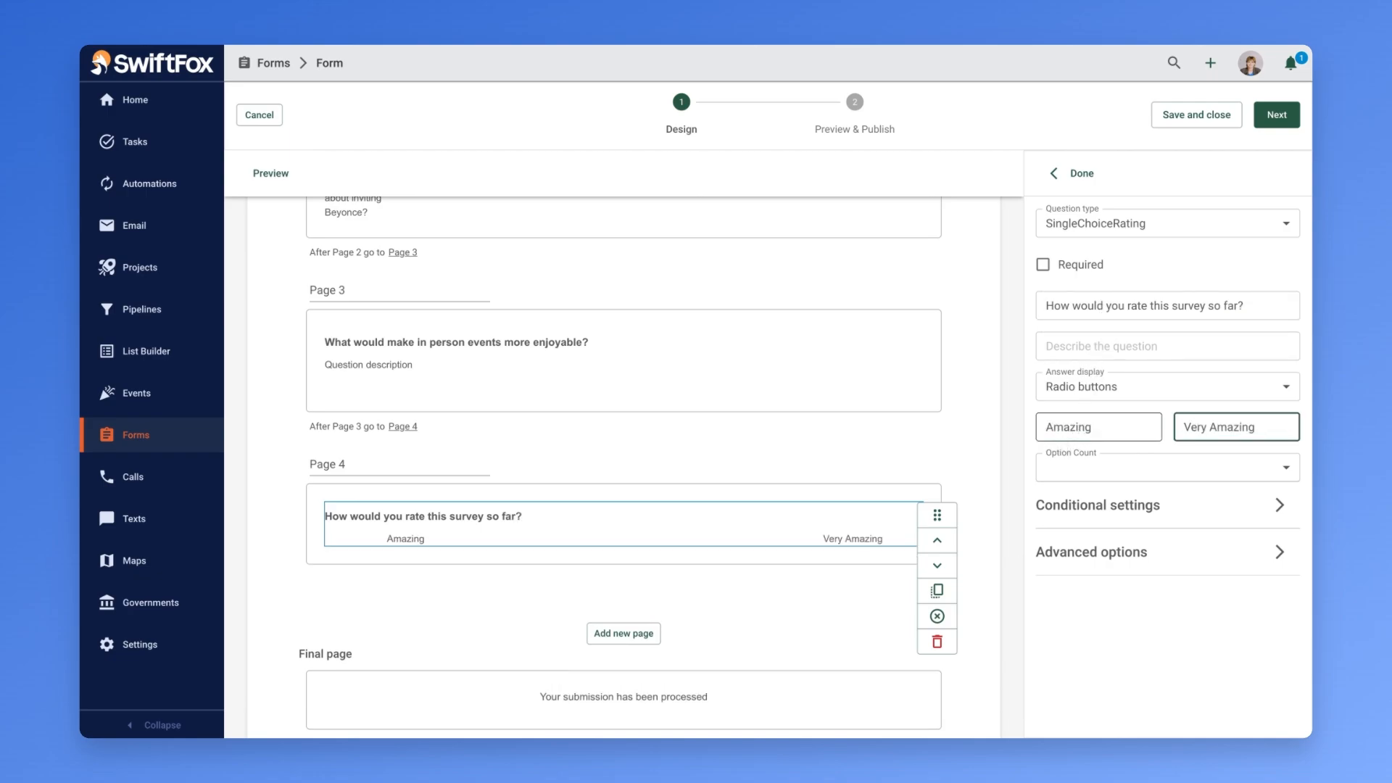
{"action": "type", "text": "Very Amazing"}
{"action": "left_click", "coordinate": [1088, 468]}
{"action": "left_click", "coordinate": [1085, 565]}
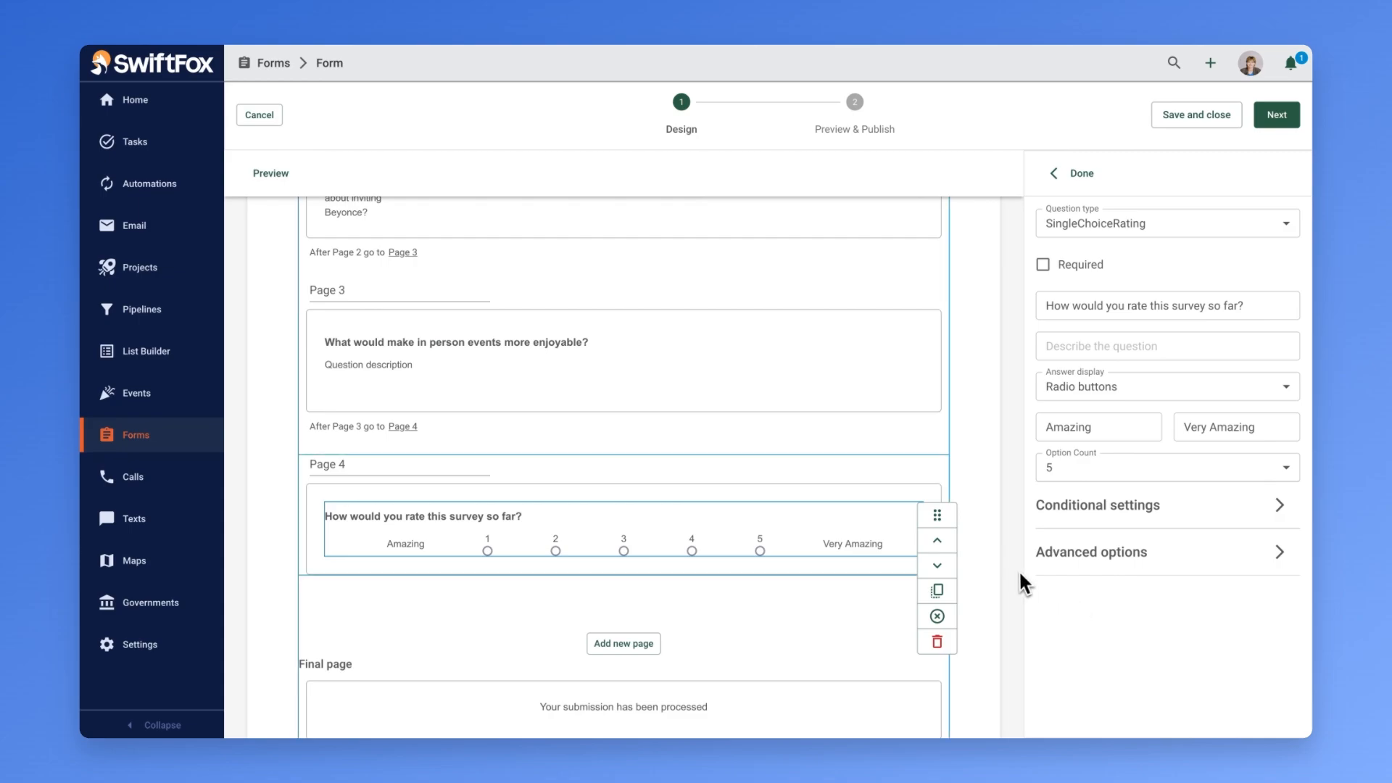
- Make Page 2 continue to Page 4
{"action": "left_click", "coordinate": [403, 252]}
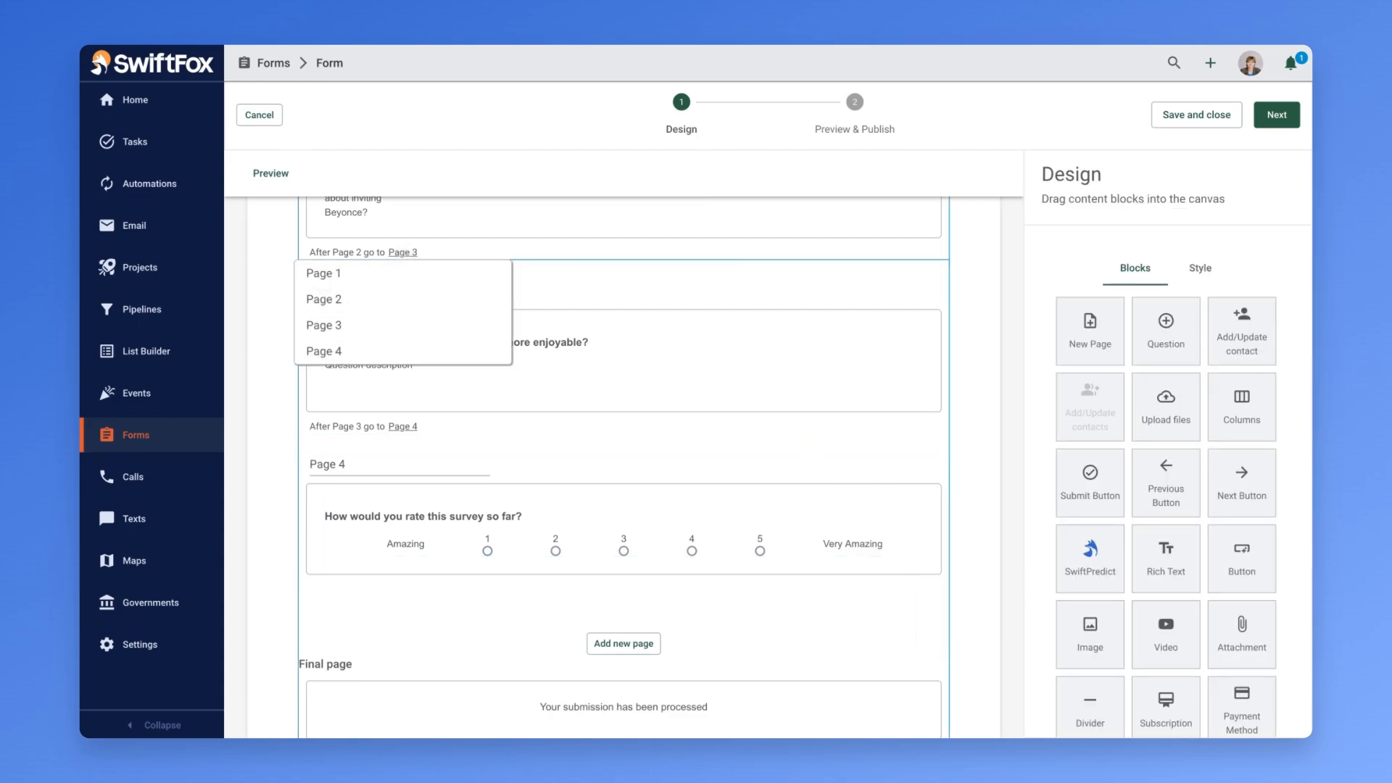
{"action": "left_click", "coordinate": [367, 351]}
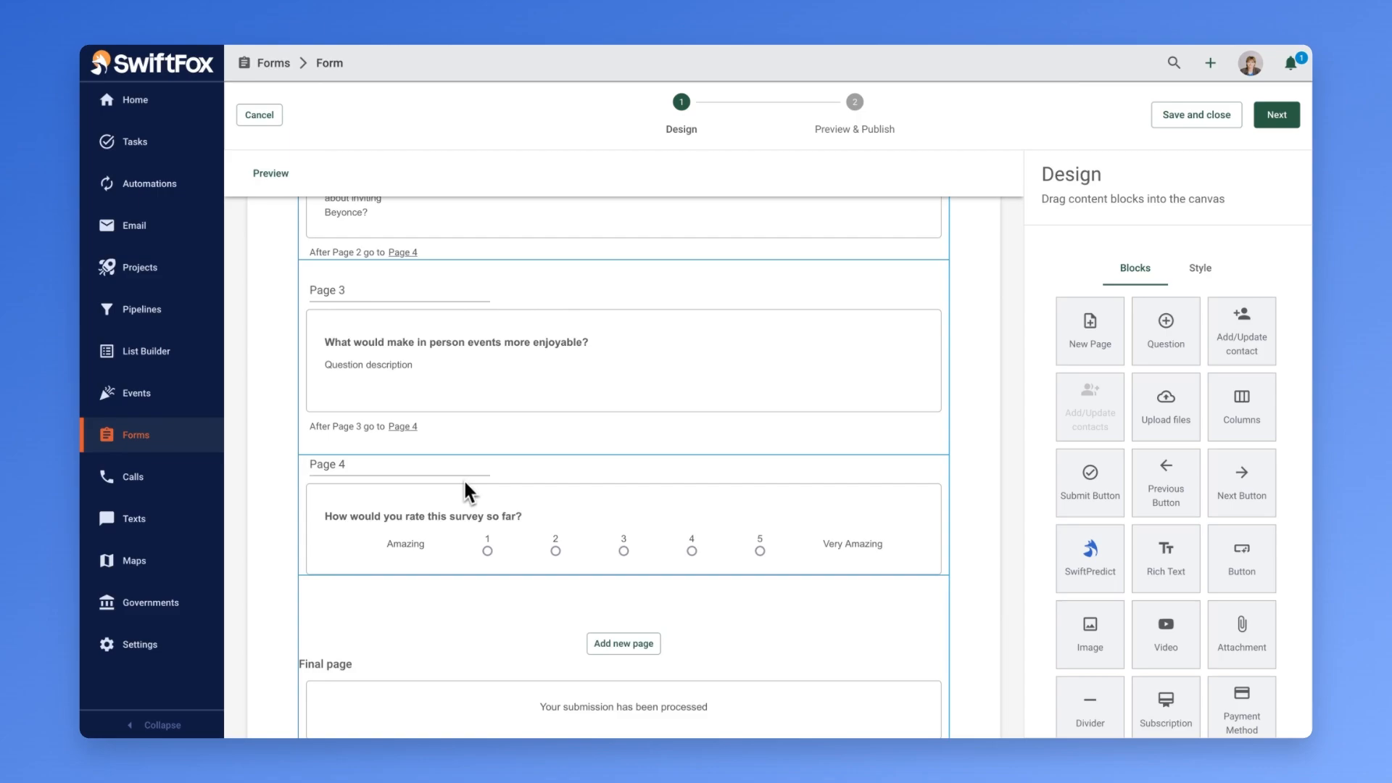
- Add Page 5 with the question "What was most memorable about your last inperson event?" and make Page 3 continue to Page 5
{"action": "left_click", "coordinate": [606, 643]}
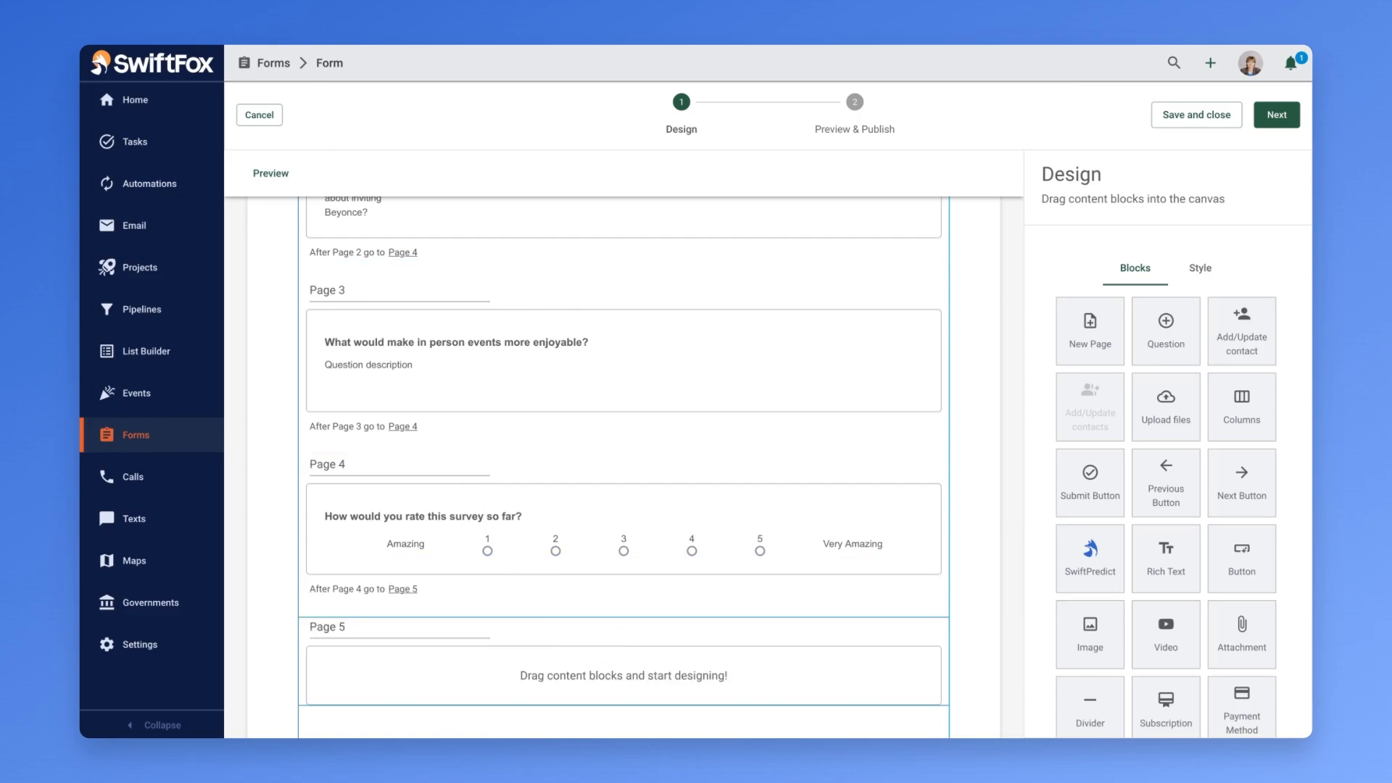
{"action": "left_click_drag", "start_coordinate": [1166, 330], "coordinate": [755, 681]}
{"action": "left_click", "coordinate": [1090, 314]}
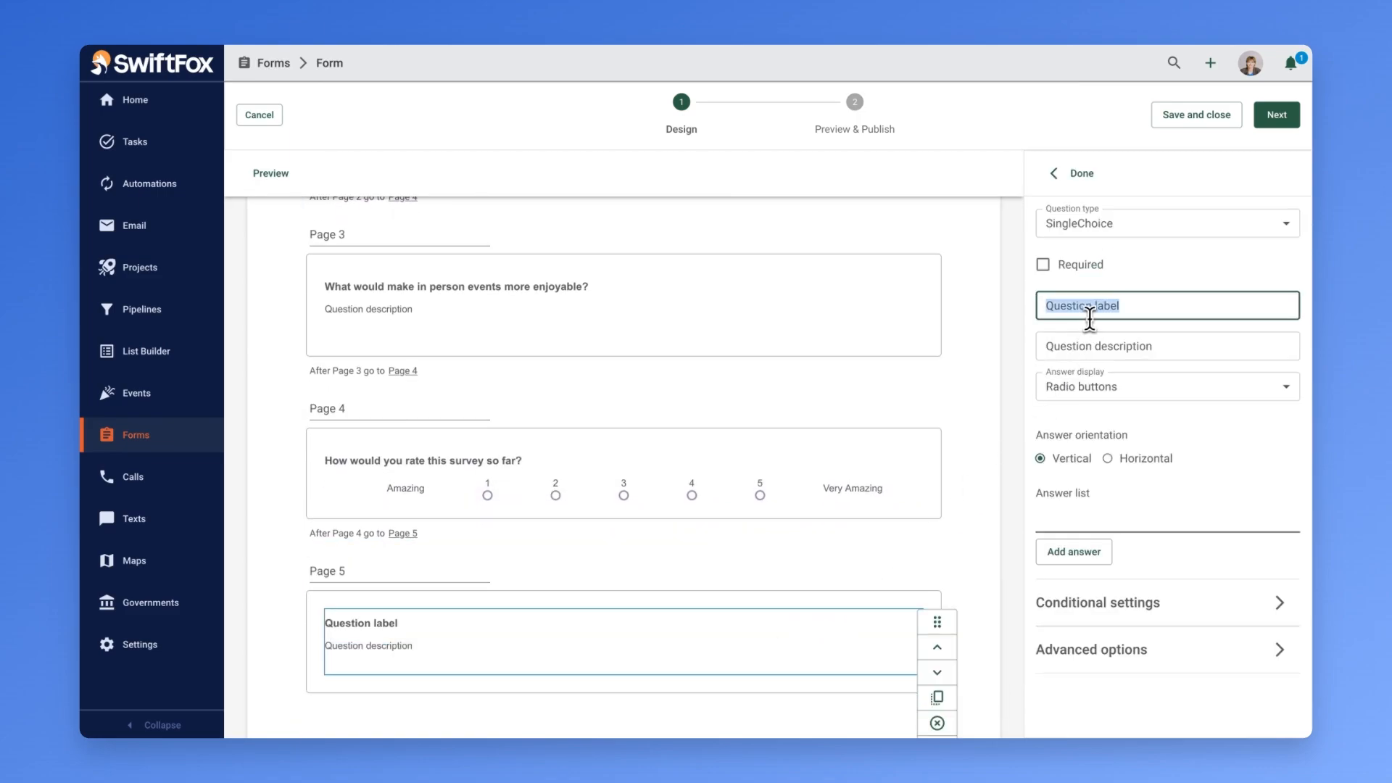
{"action": "type", "text": "What was most memorable about your last inperson event?"}
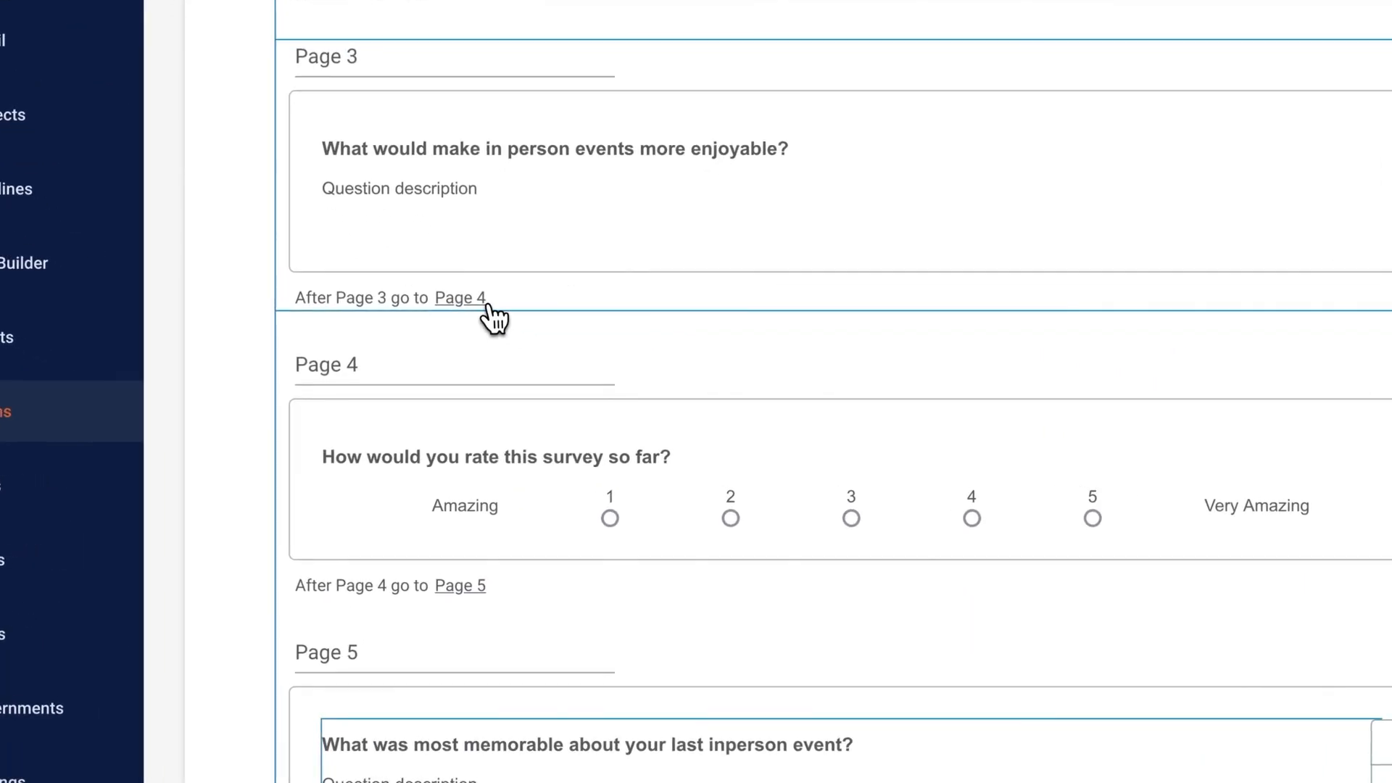
{"action": "left_click", "coordinate": [403, 371]}
{"action": "left_click", "coordinate": [374, 516]}
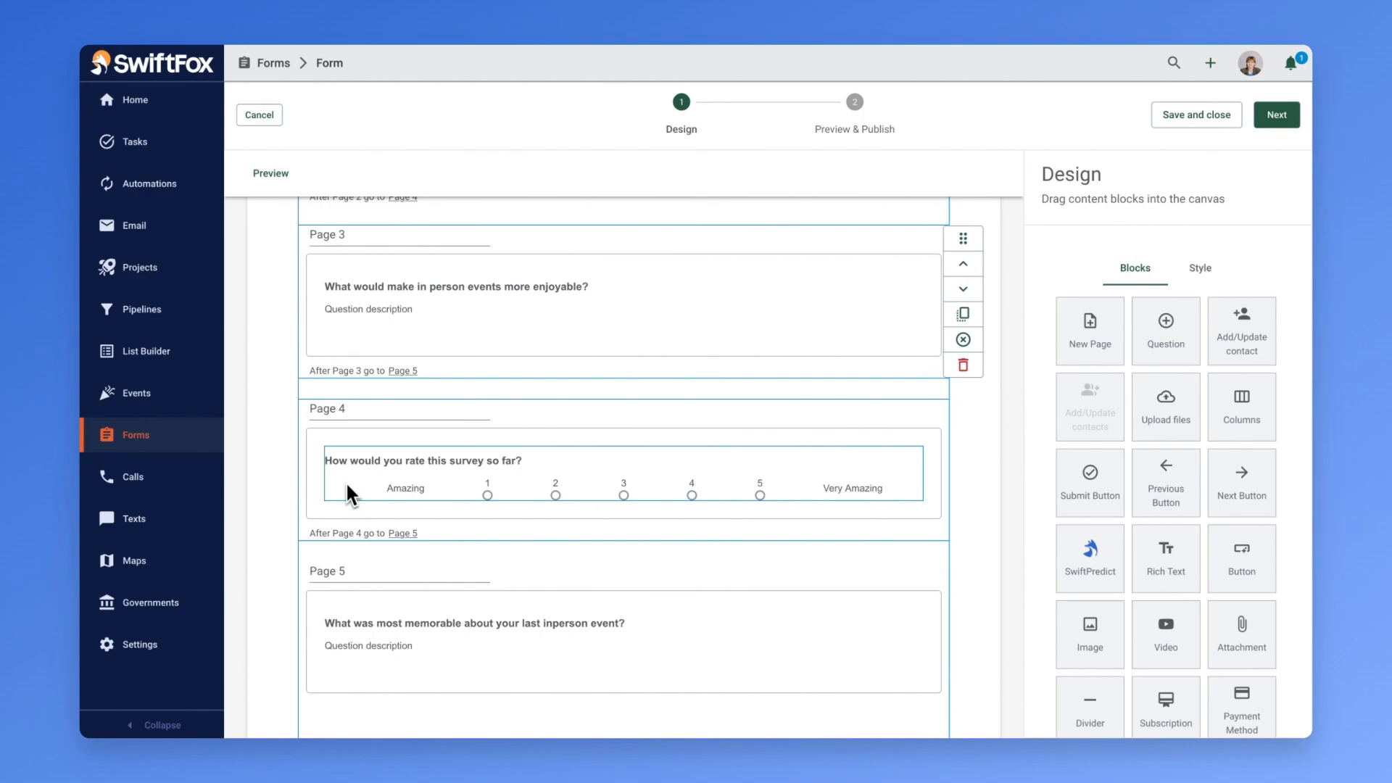
- Preview the form and test the page routing with the answers Yes and No to the in-person events question
{"action": "left_click", "coordinate": [279, 178]}
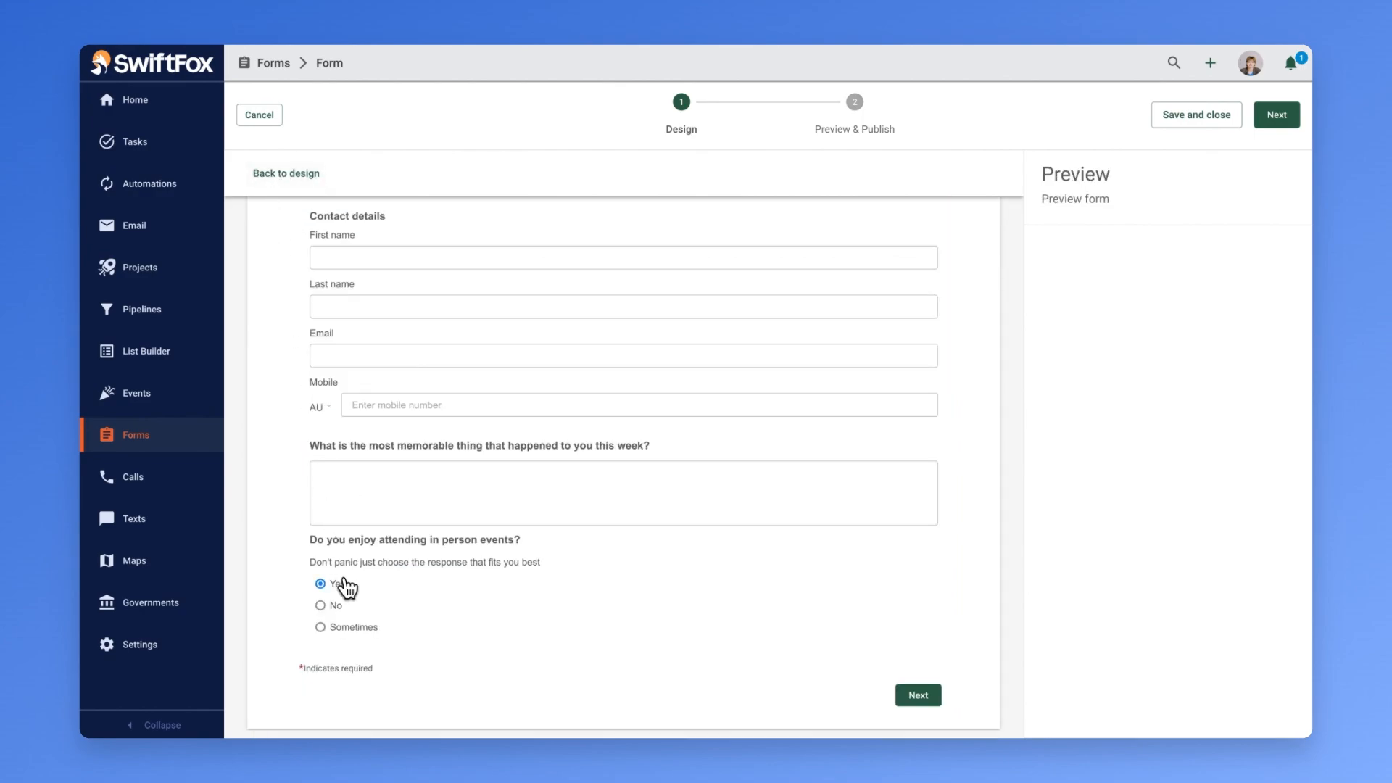
{"action": "left_click", "coordinate": [918, 695]}
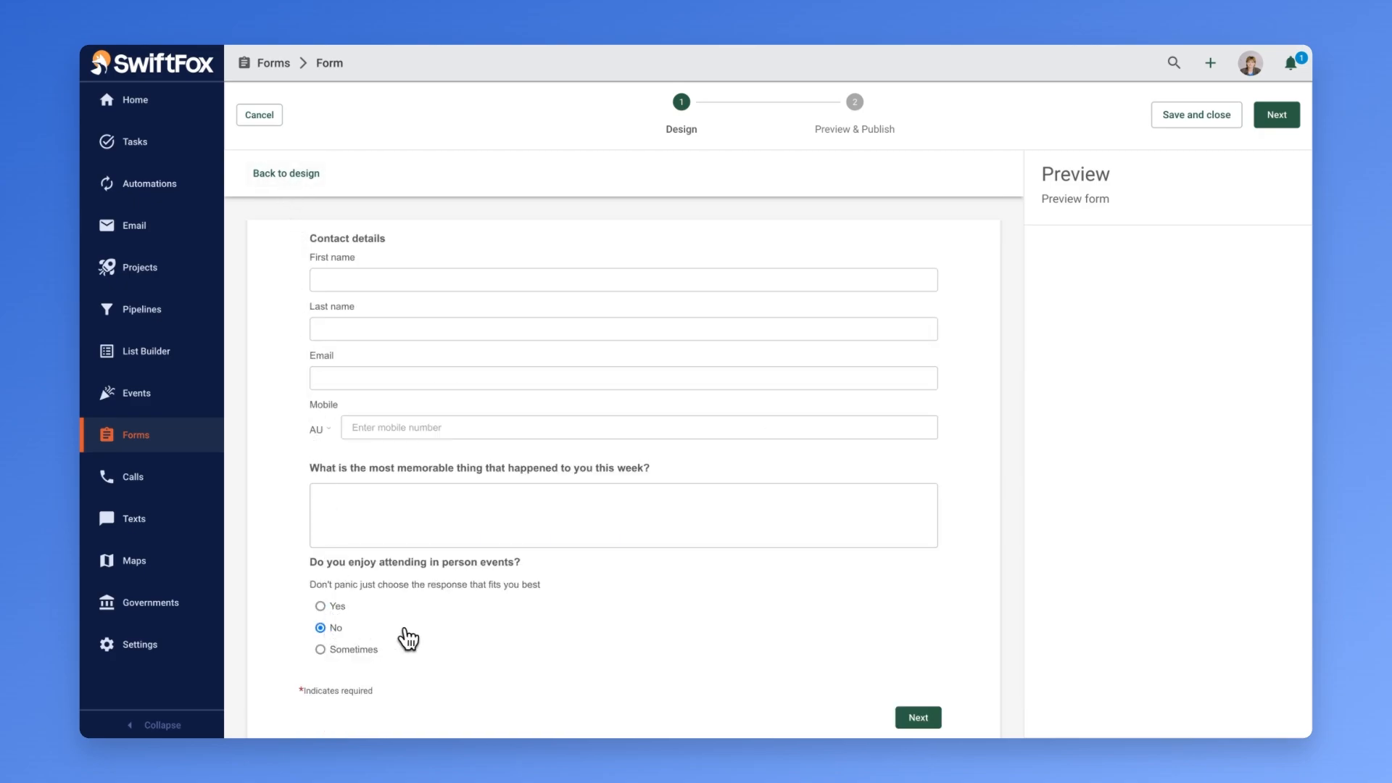
{"action": "left_click", "coordinate": [918, 717]}
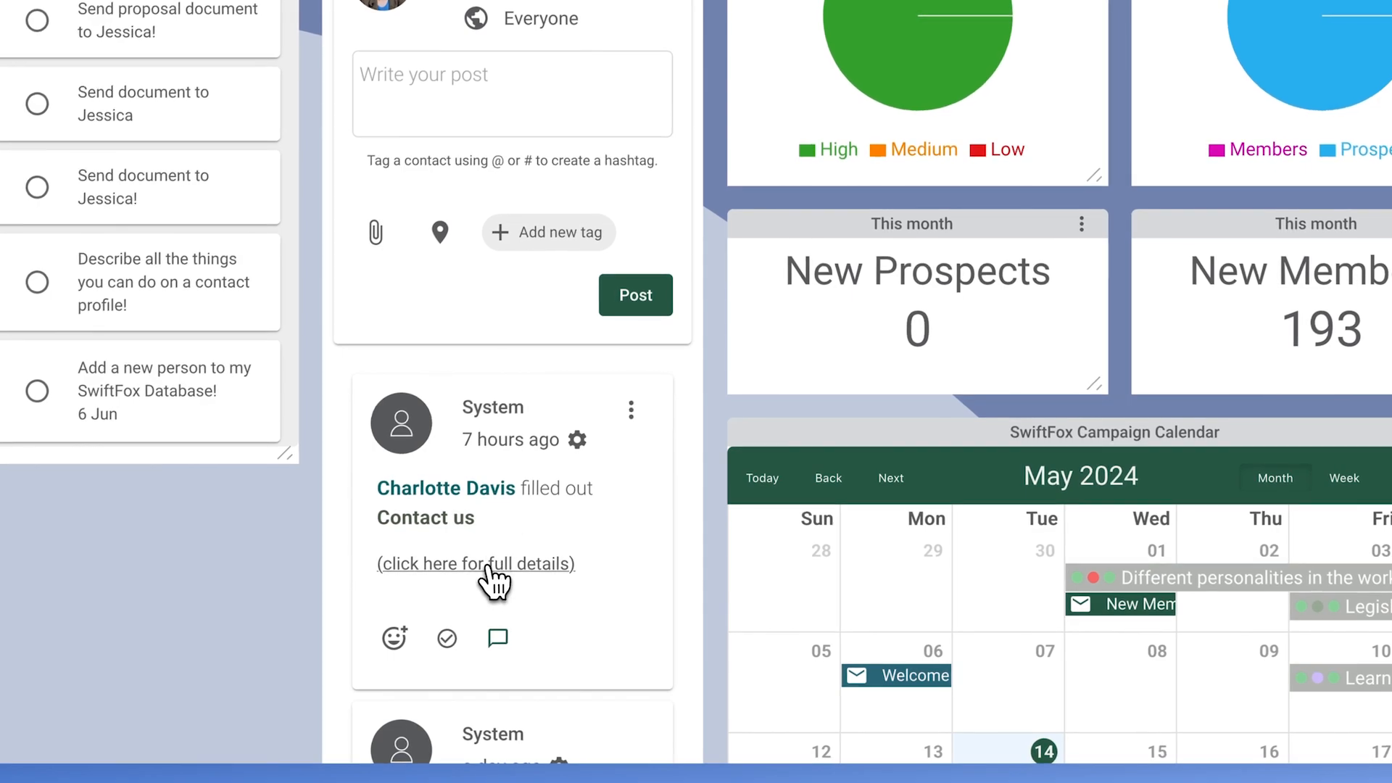
- View the full details of the latest Contact us submission from the home page activity feed, and close them
{"action": "left_click", "coordinate": [488, 569]}
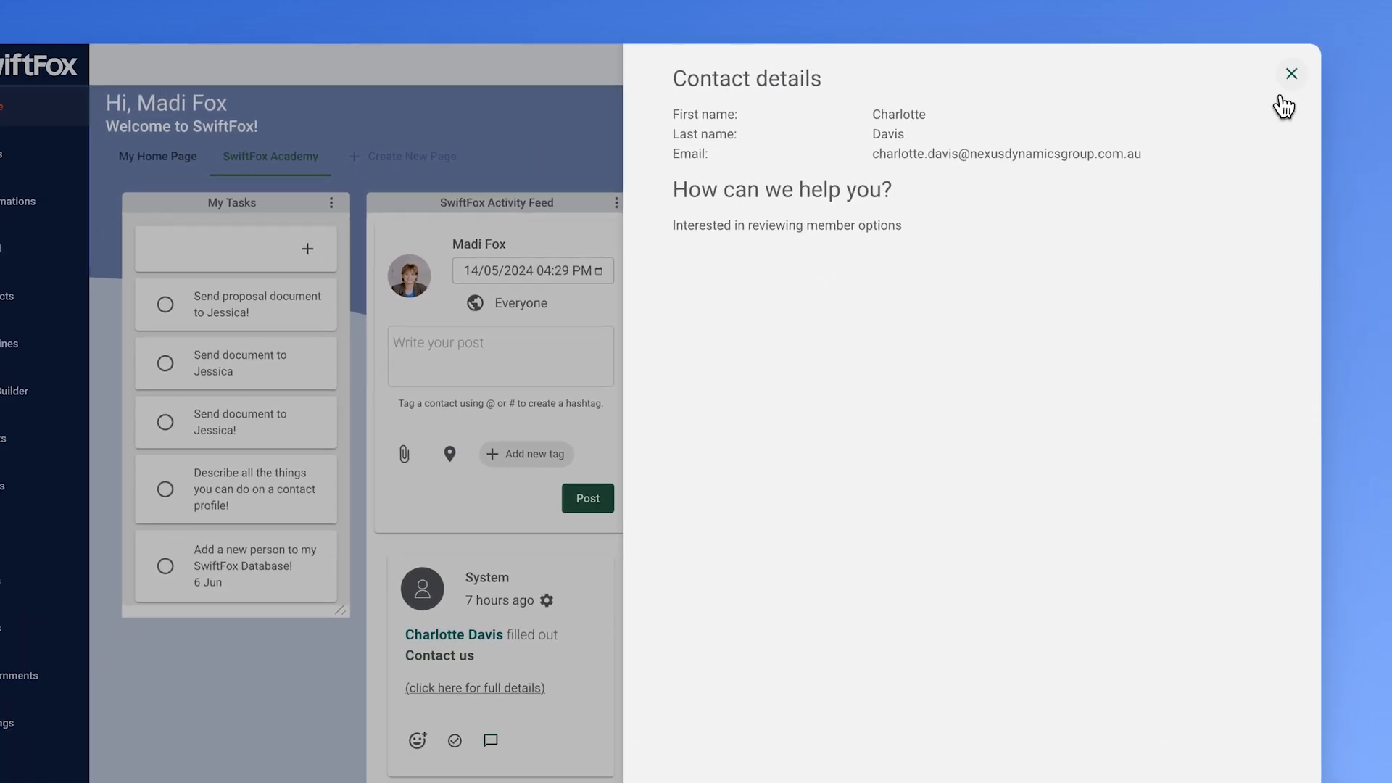
{"action": "left_click", "coordinate": [1306, 86]}
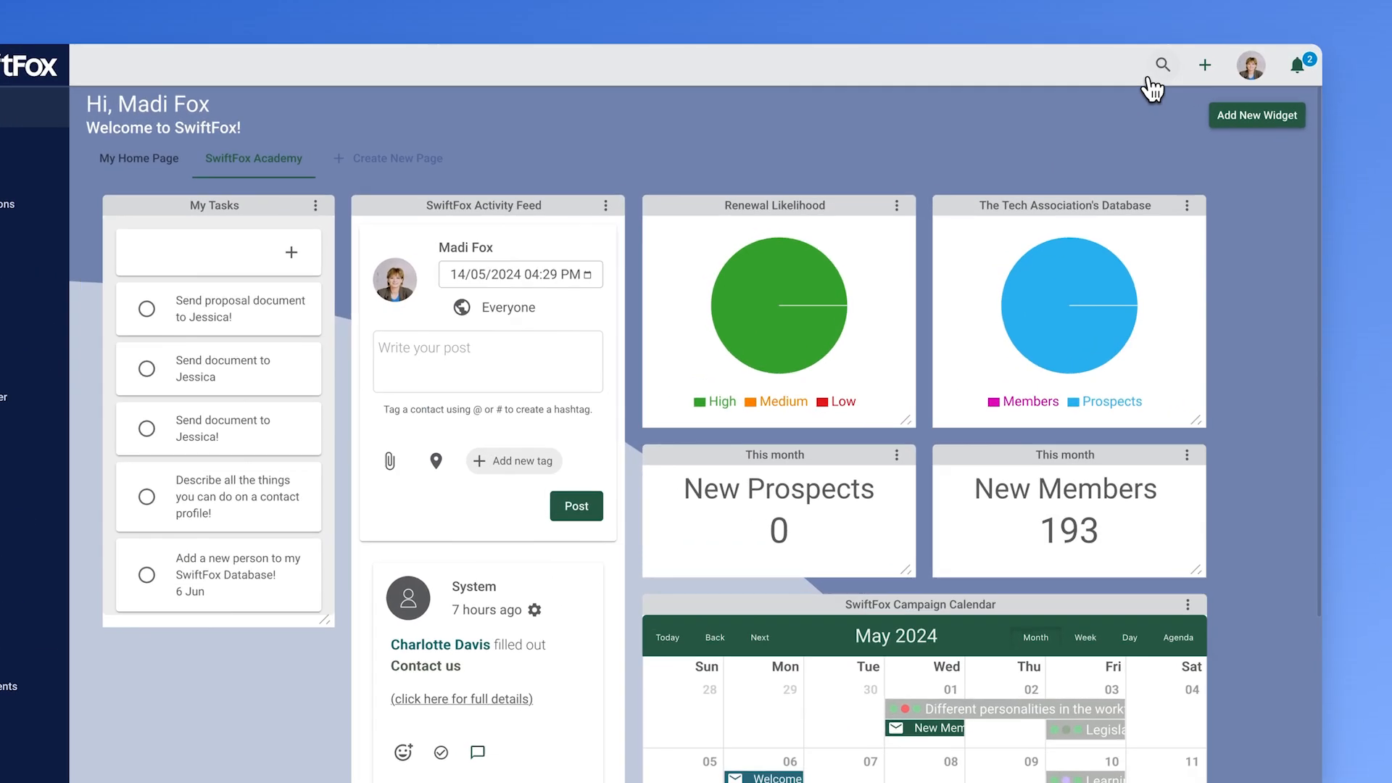
- Search for the contact who submitted the Contact us form and open the full submission details from the posts on their profile
{"action": "left_click", "coordinate": [1174, 61]}
{"action": "type", "text": "ch"}
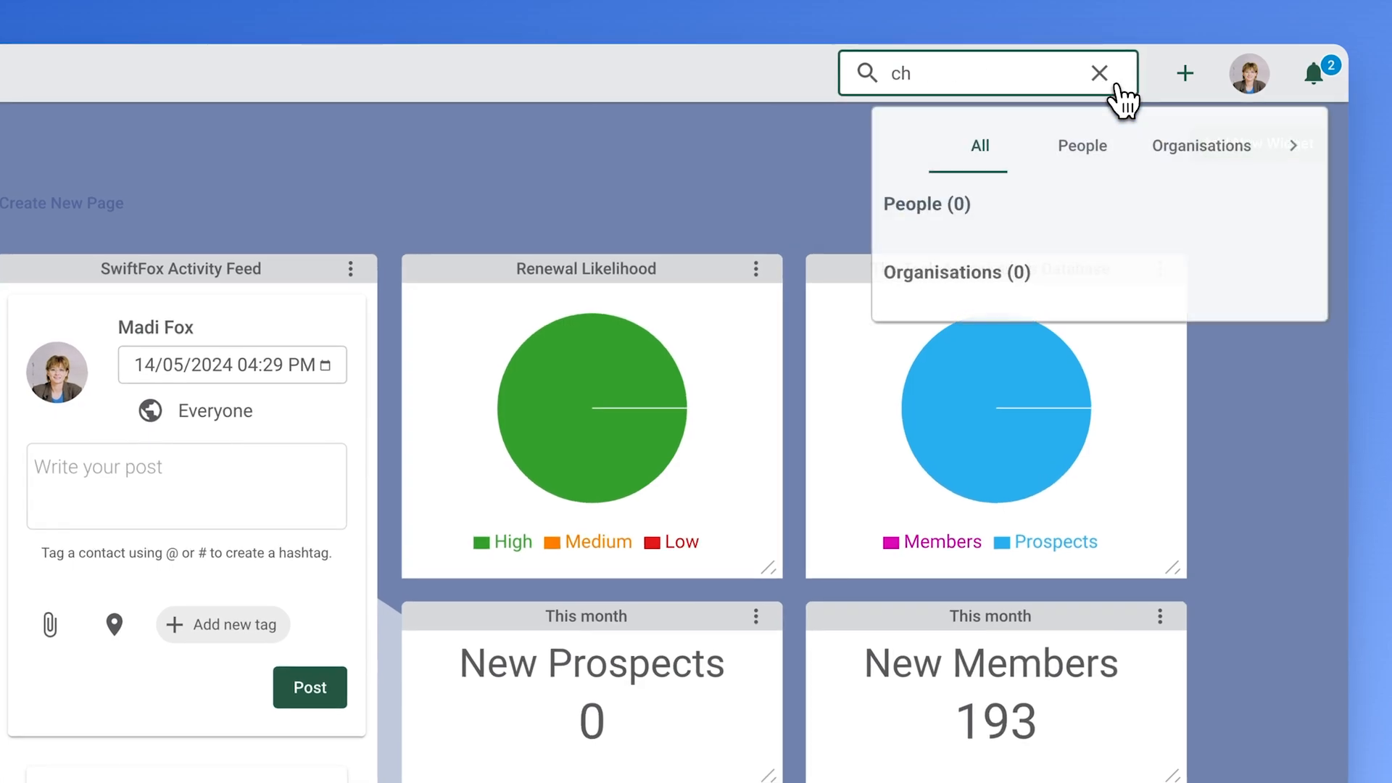
{"action": "type", "text": "arlotte"}
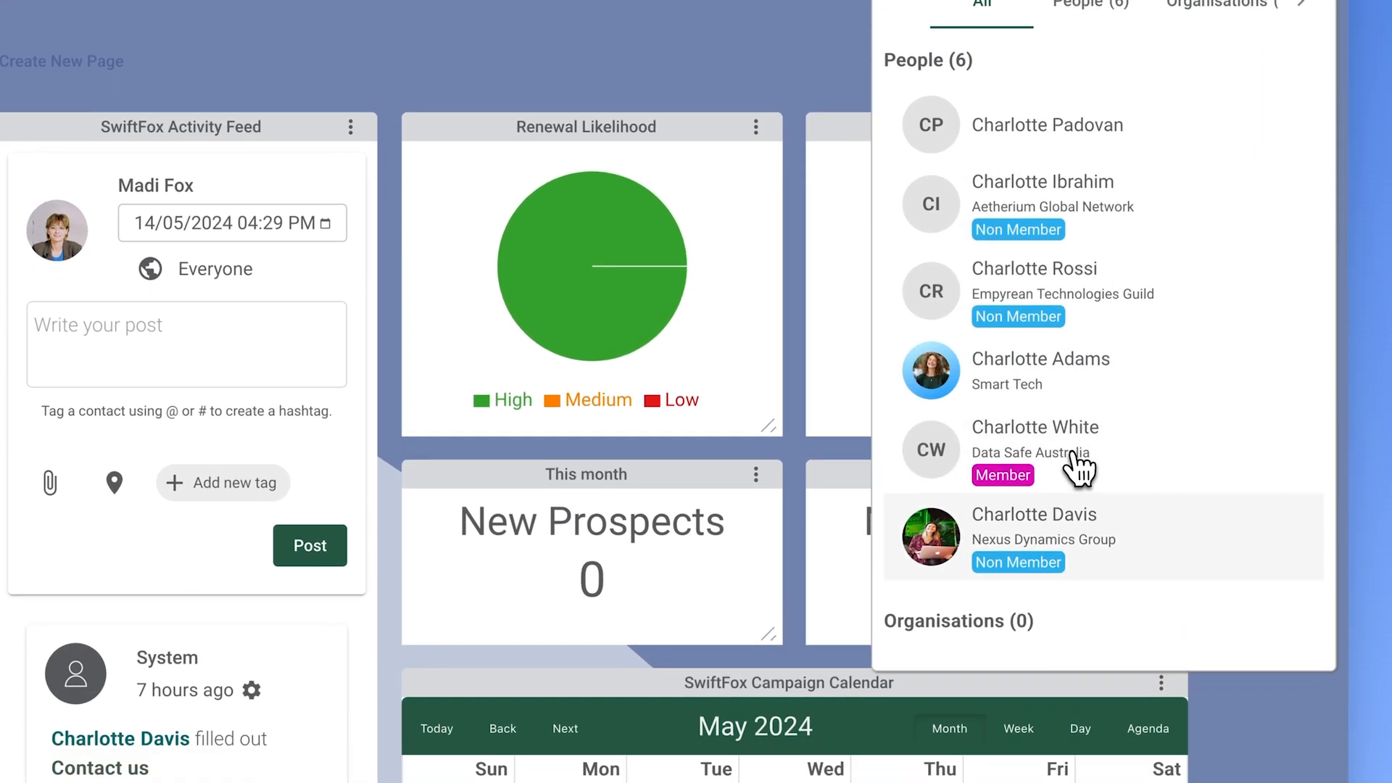
{"action": "left_click", "coordinate": [1044, 657]}
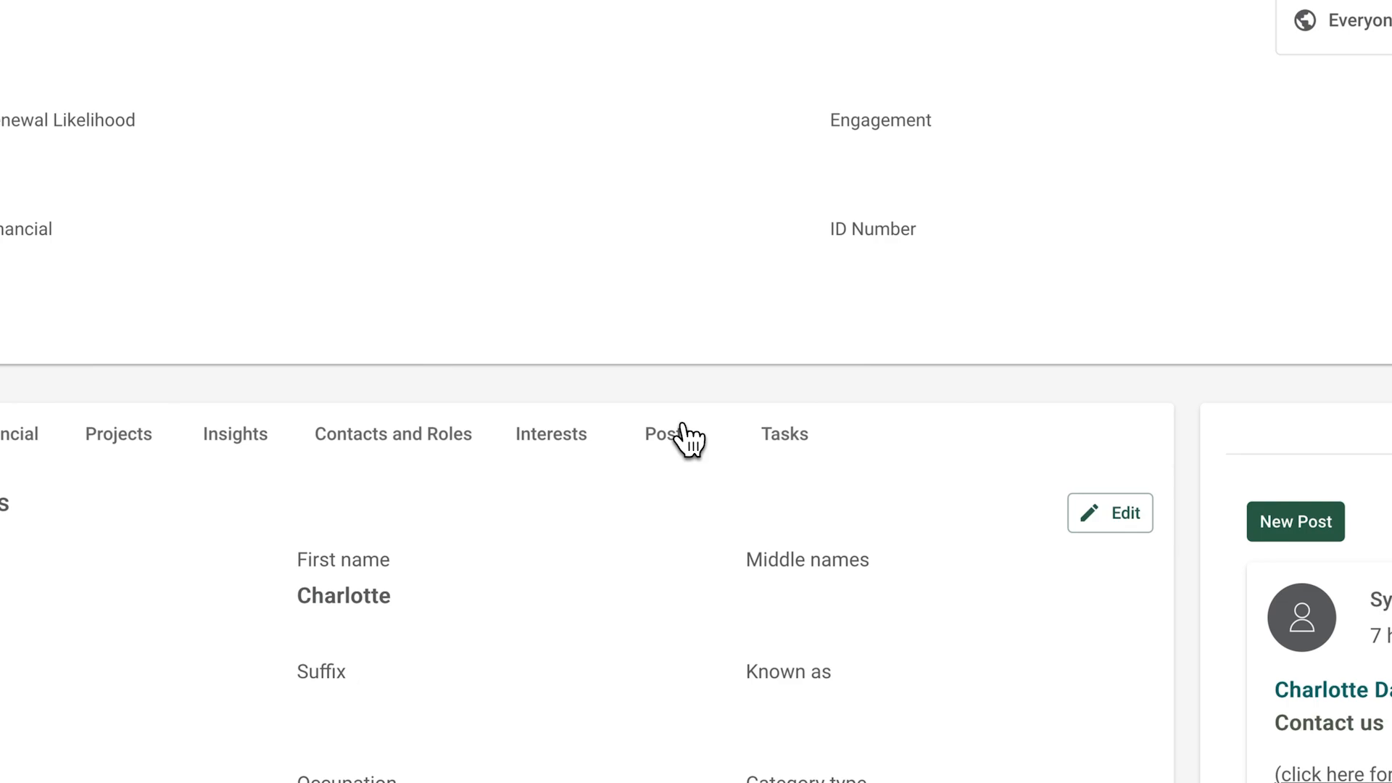
{"action": "left_click", "coordinate": [715, 510]}
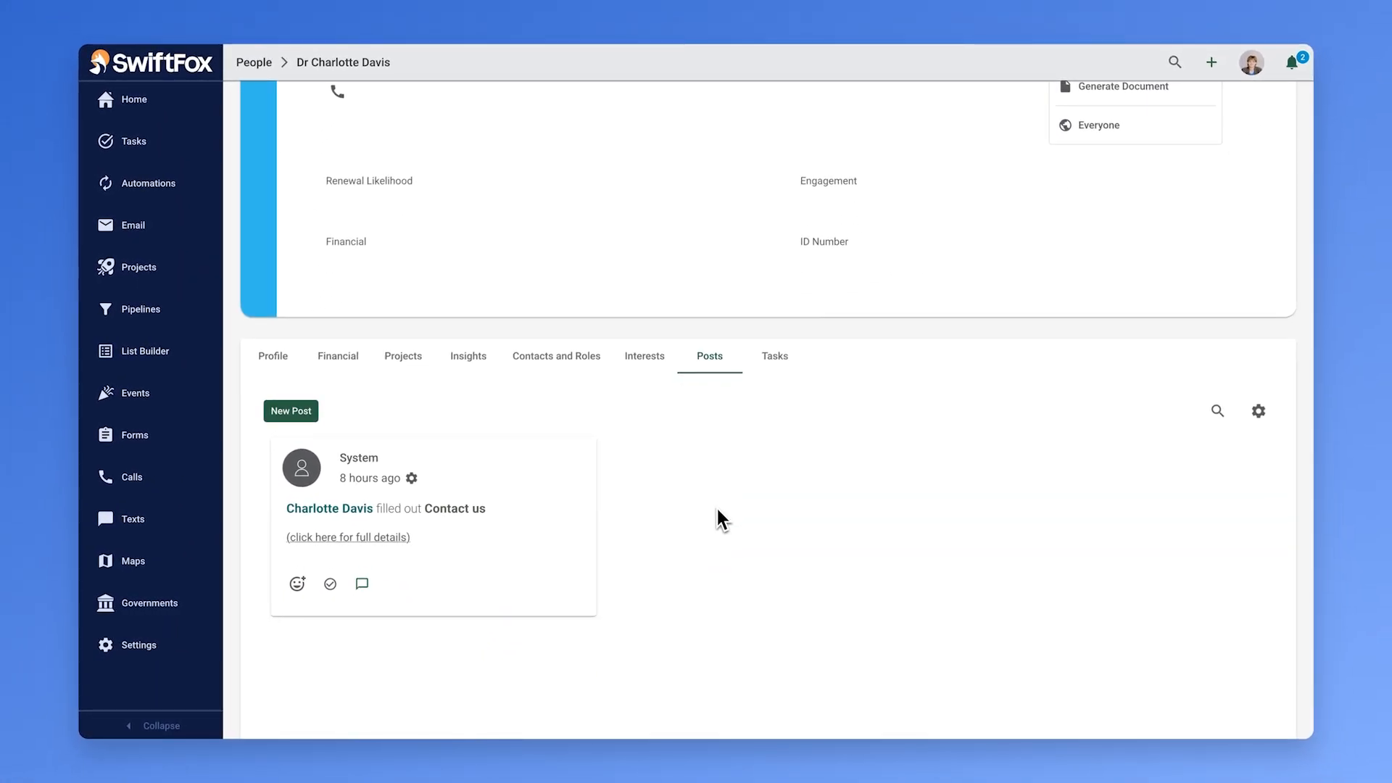
{"action": "left_click", "coordinate": [364, 540]}
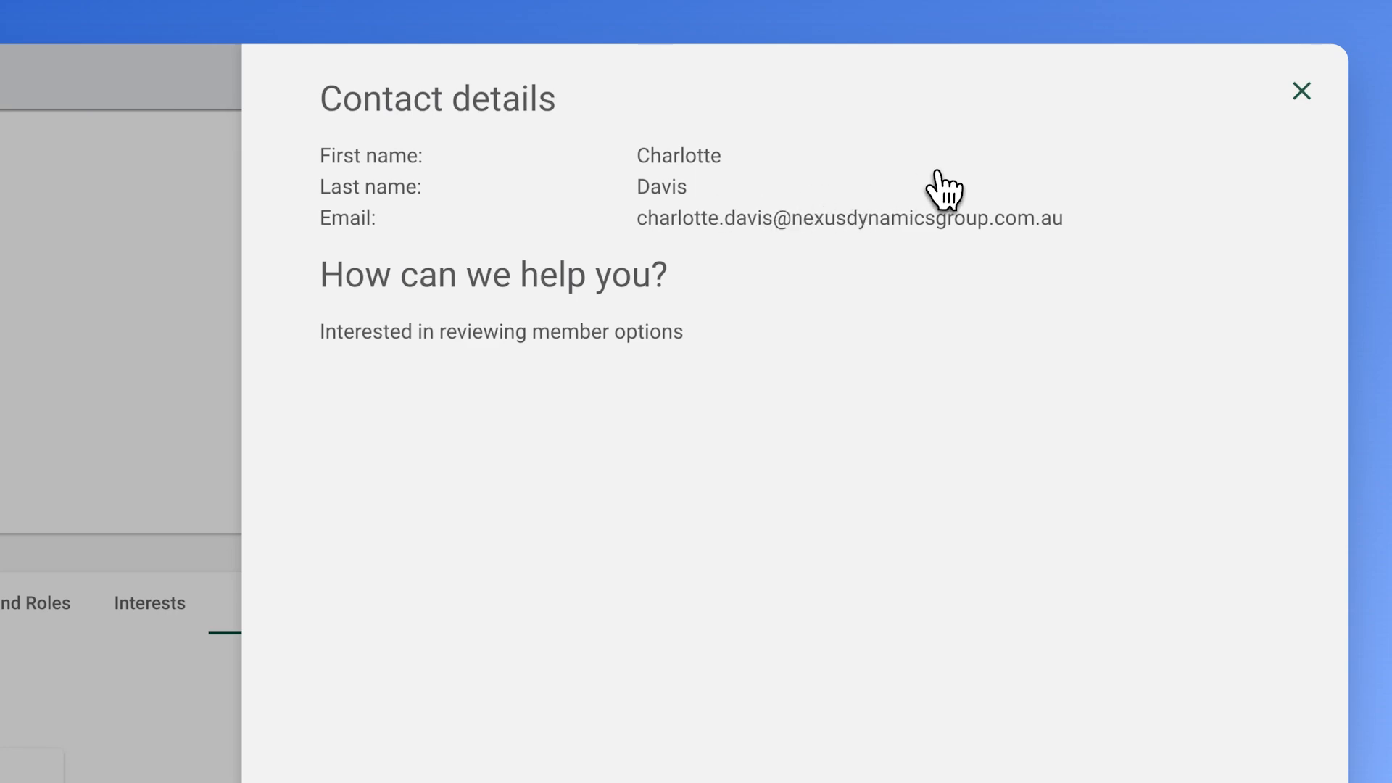
- Close the submission details and open the response report of the Contact us form created on 13/05/2024
{"action": "left_click", "coordinate": [1302, 91]}
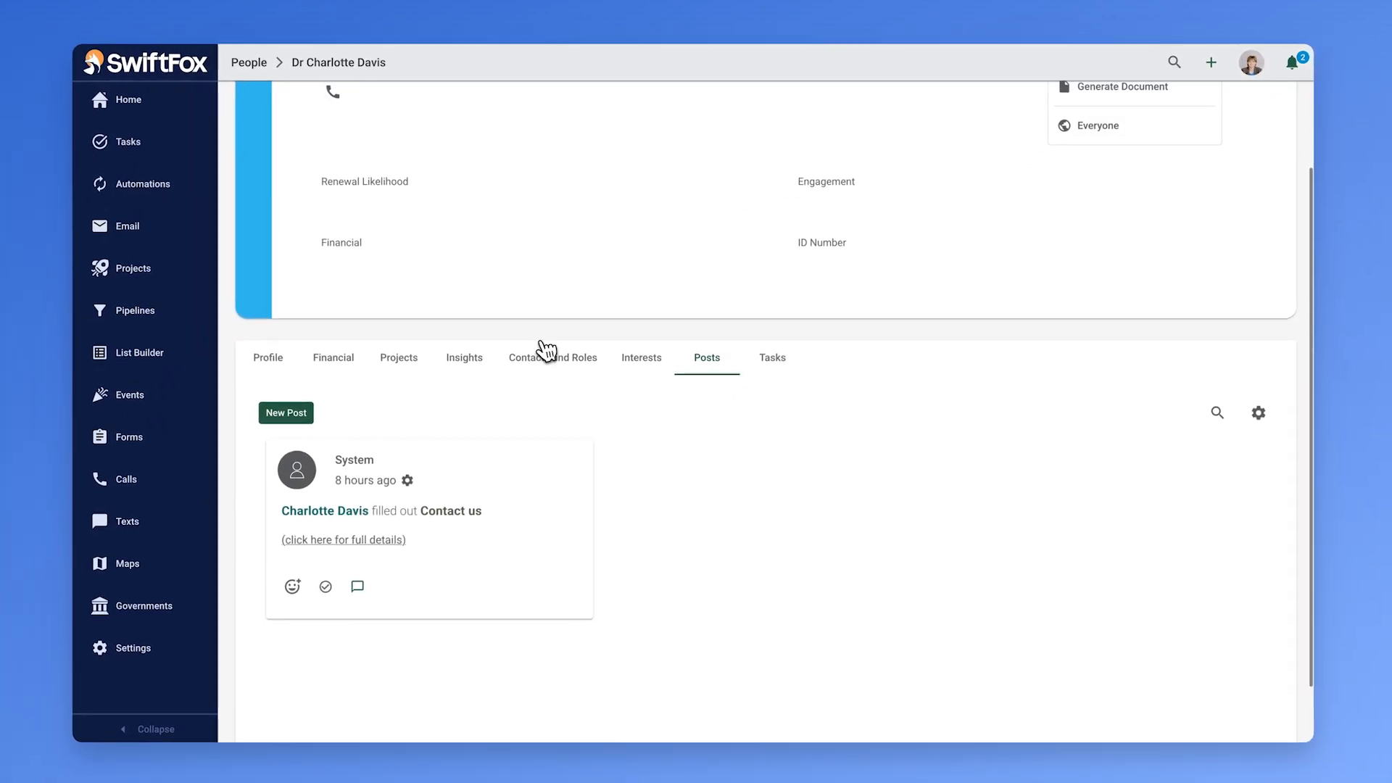
{"action": "left_click", "coordinate": [71, 453]}
{"action": "left_click", "coordinate": [129, 434]}
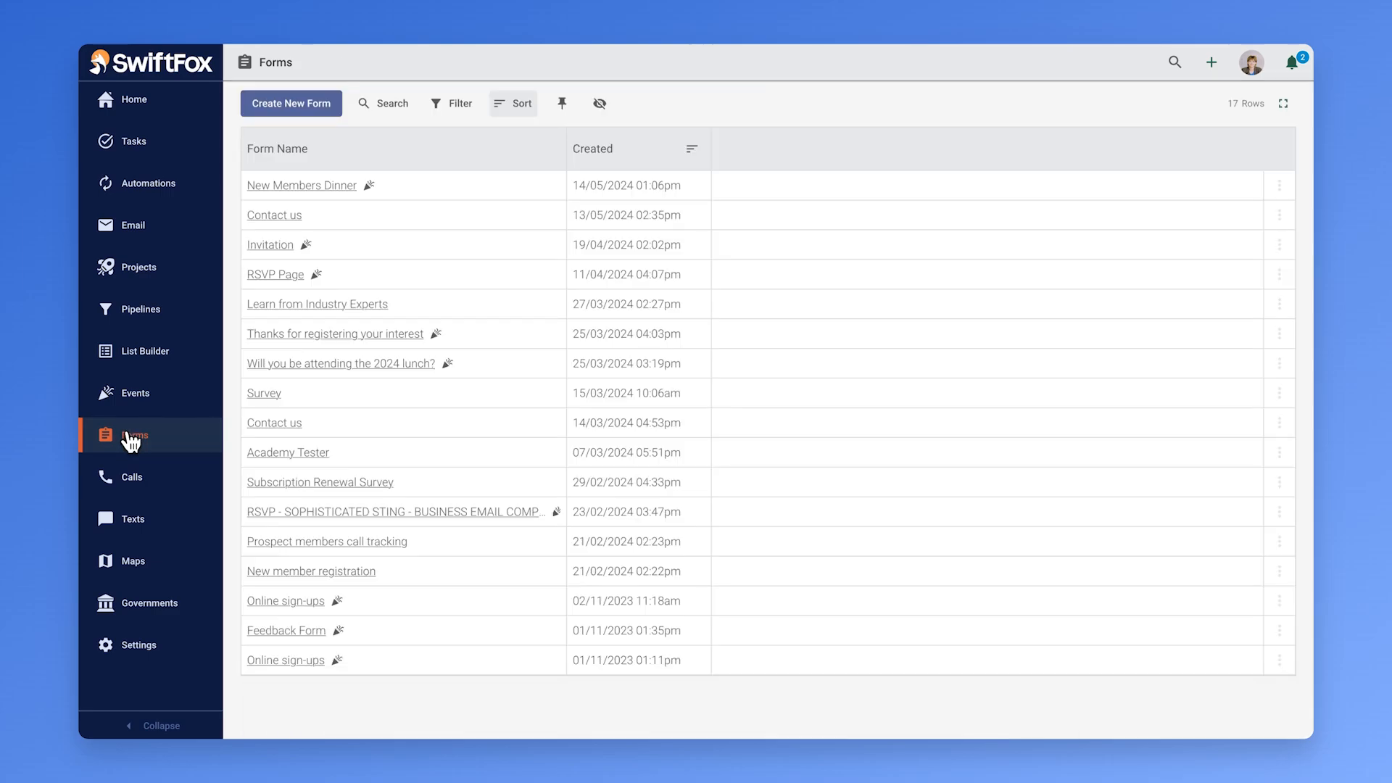
{"action": "left_click", "coordinate": [276, 216]}
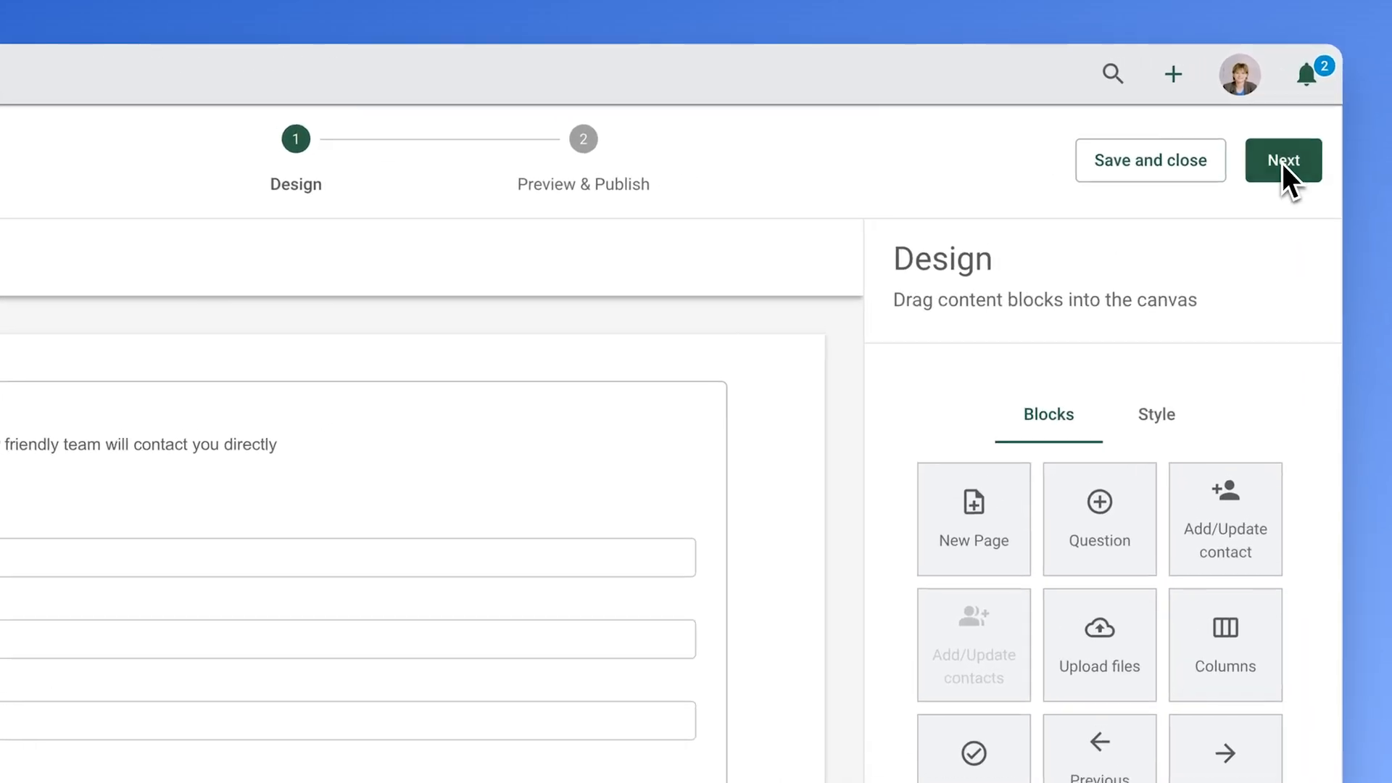
{"action": "left_click", "coordinate": [1276, 120]}
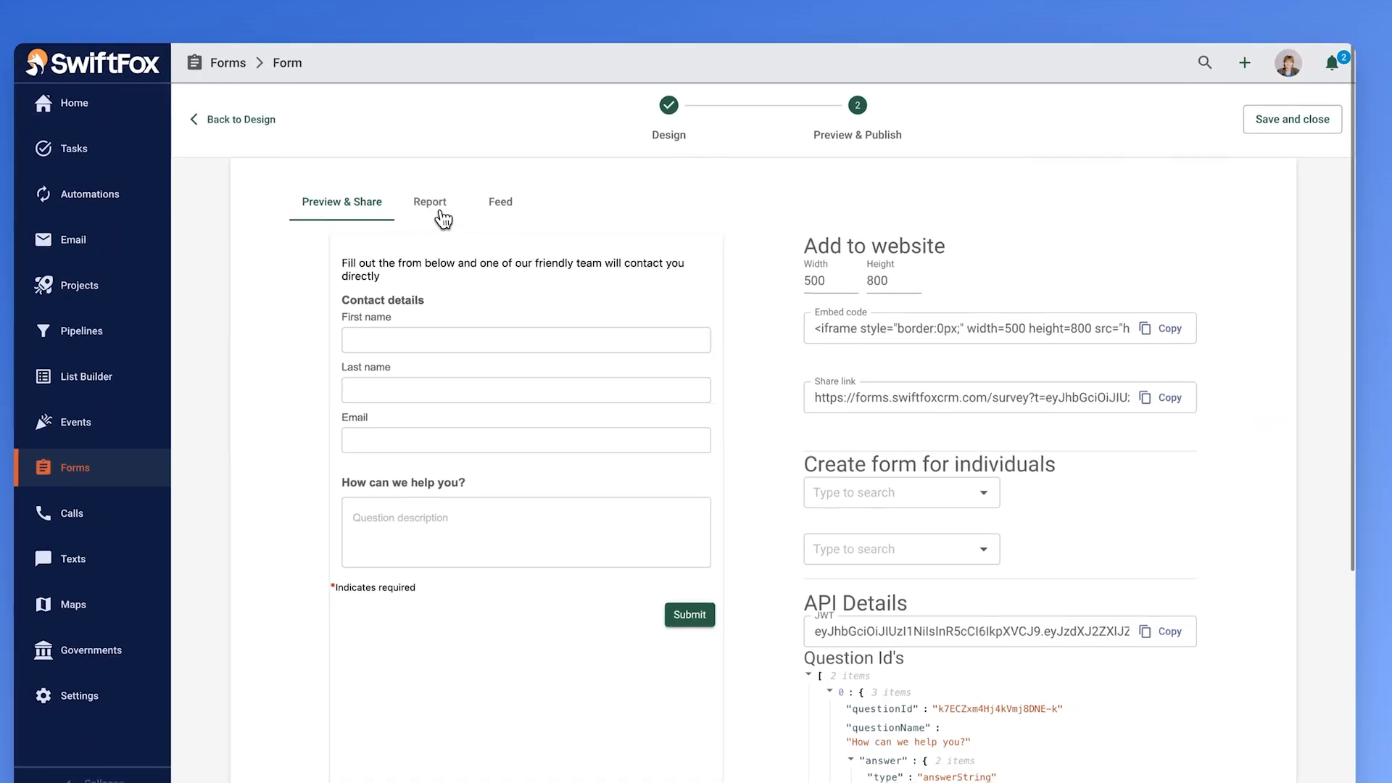
{"action": "left_click", "coordinate": [464, 195]}
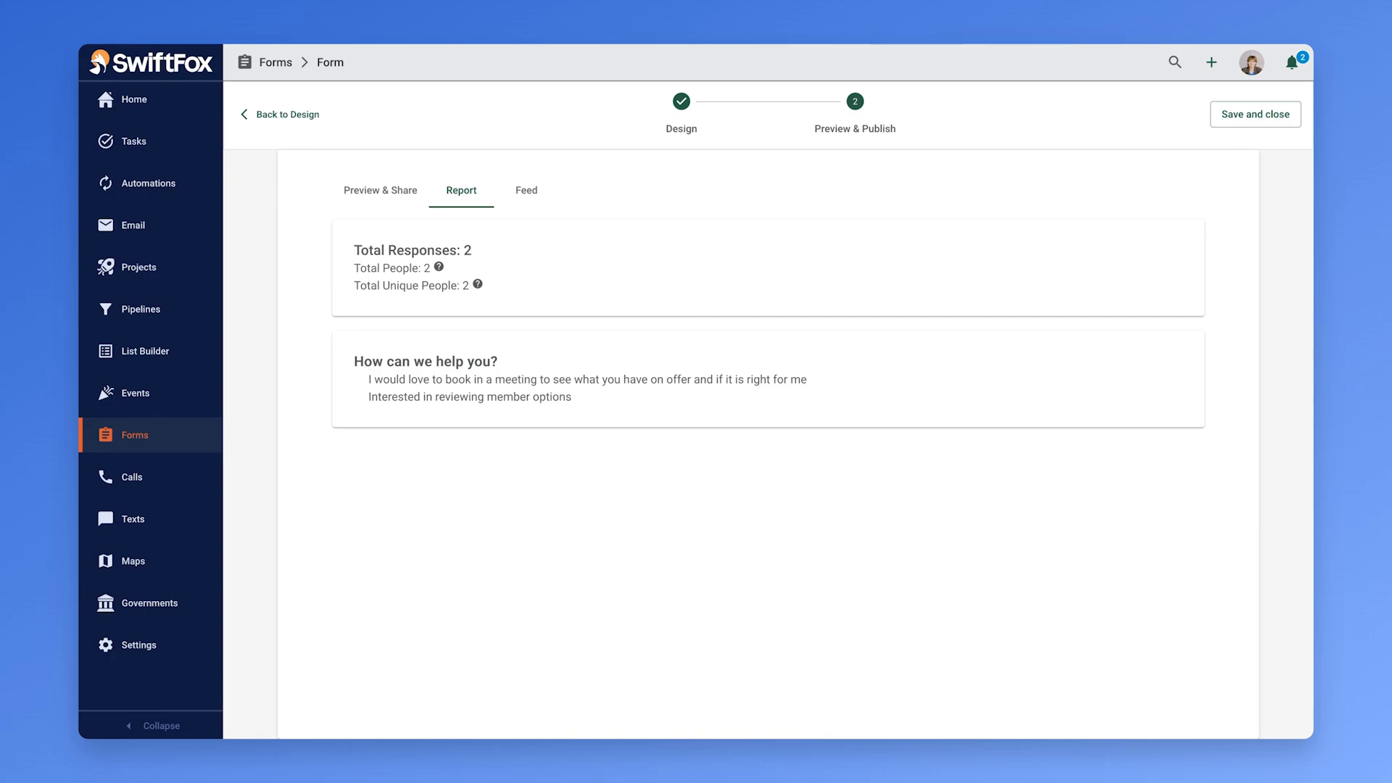
- Return to the forms list and open the export options for the Contact us form created on 13/05/2024
{"action": "left_click", "coordinate": [276, 65]}
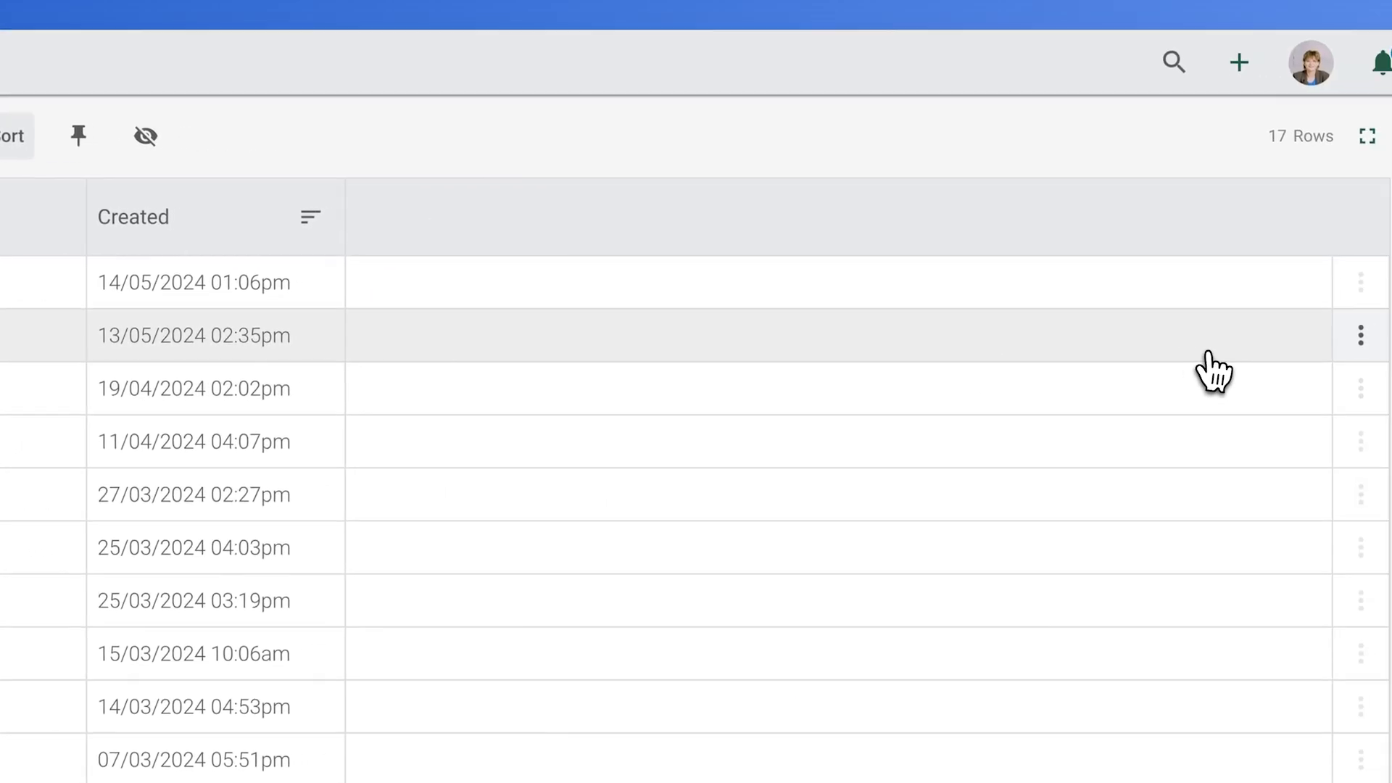
{"action": "left_click", "coordinate": [1361, 335]}
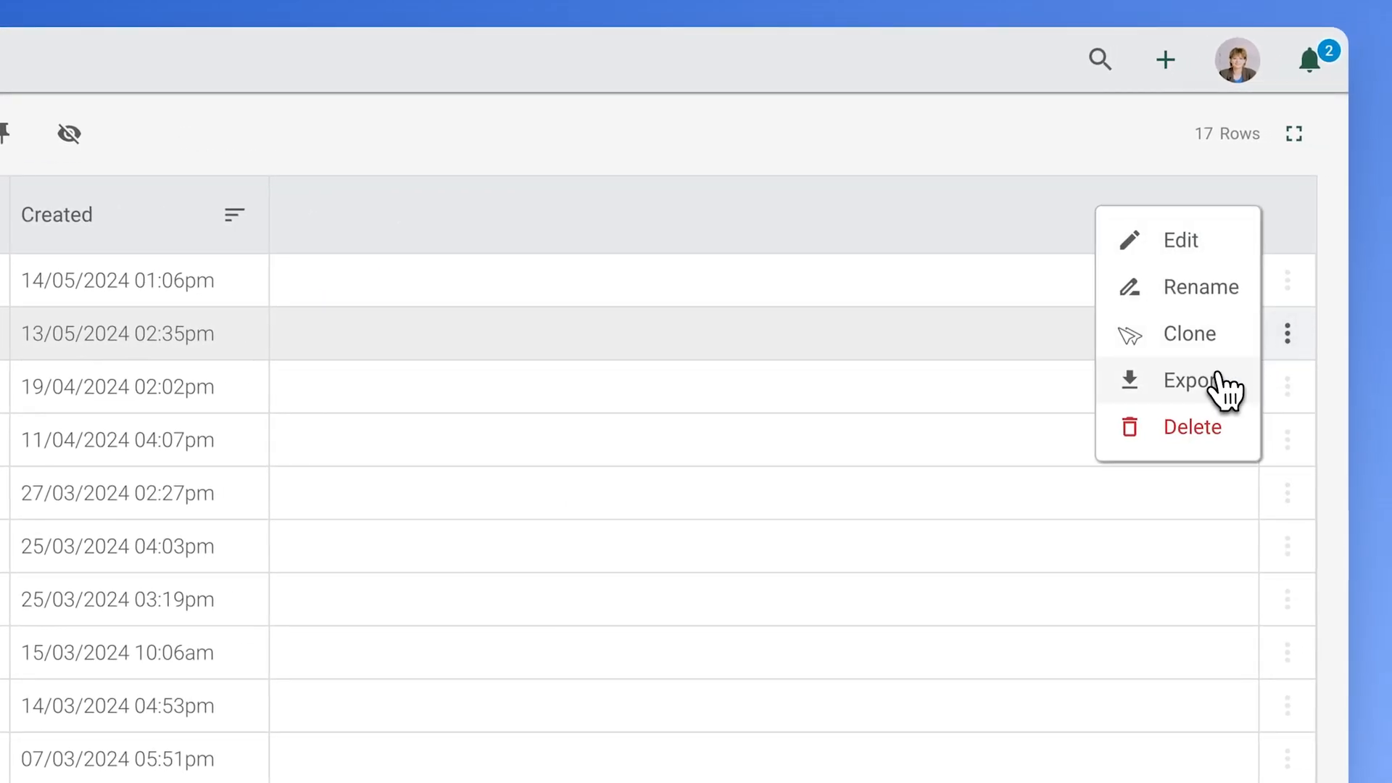